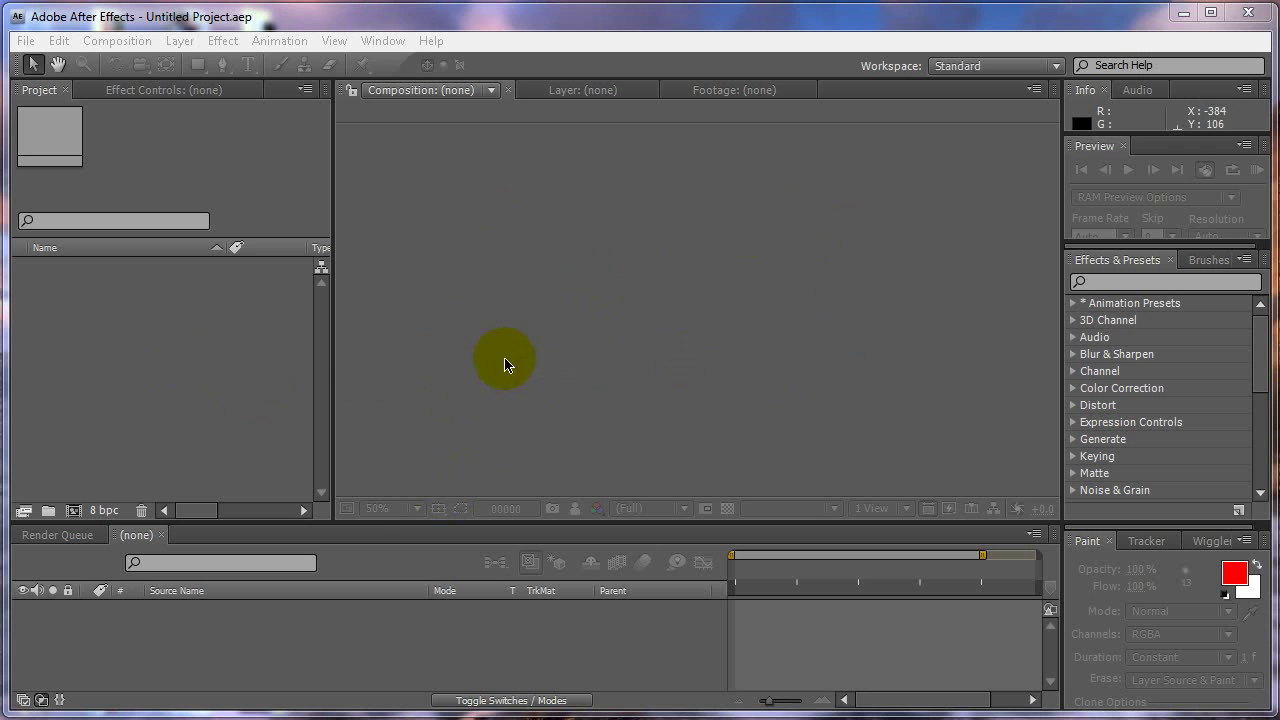
Open the Import File dialog and browse to E:\Temp Movies\Poser Run\New_run
right_click(68, 370)
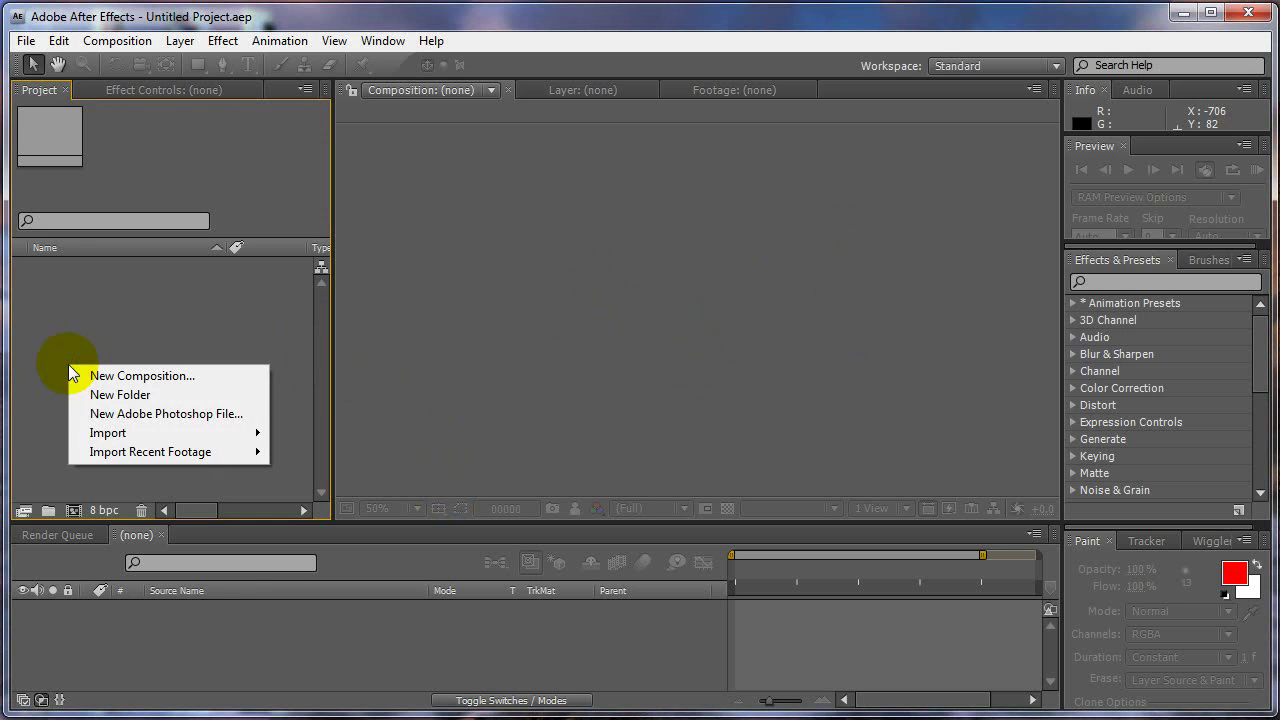
mouse_move(104, 440)
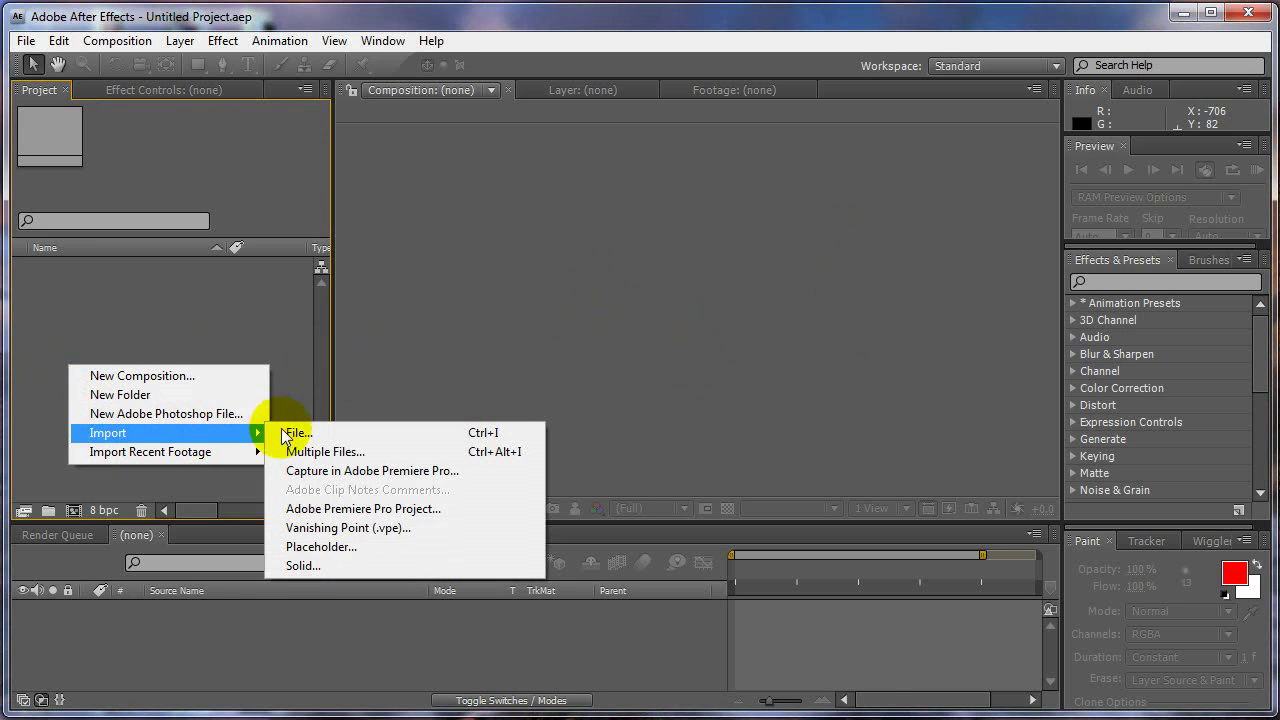
click(346, 430)
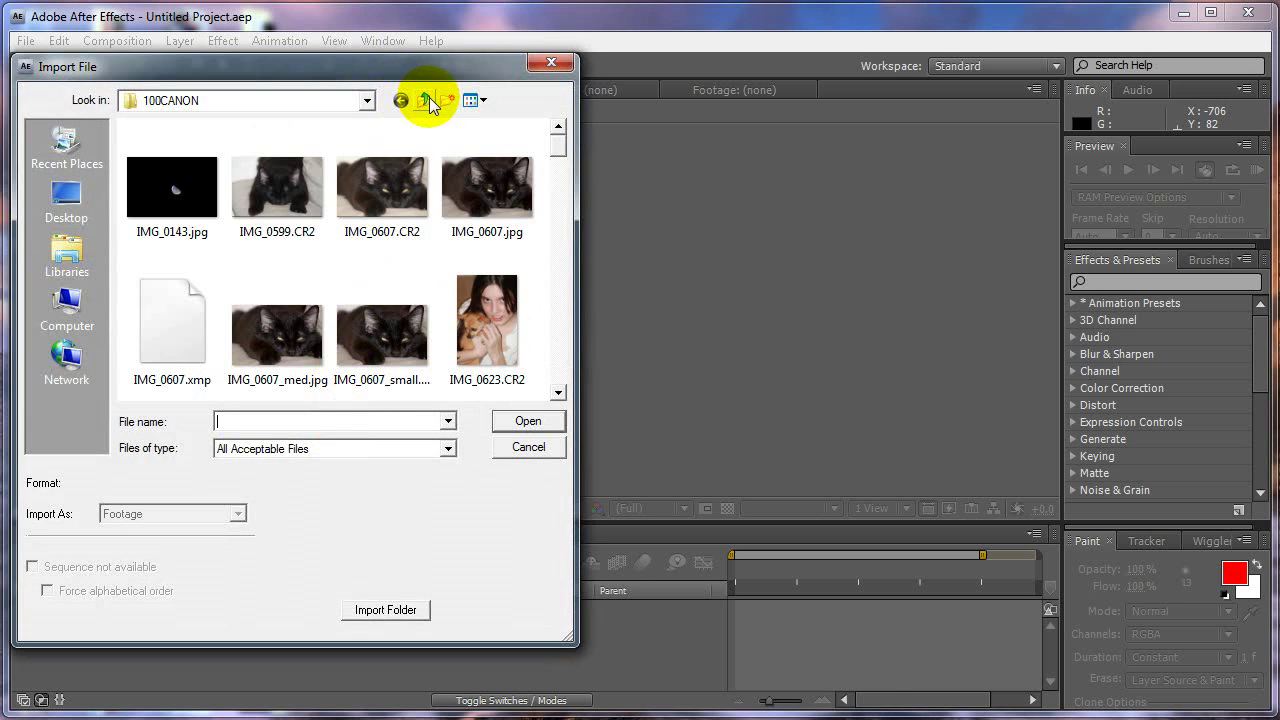
click(367, 99)
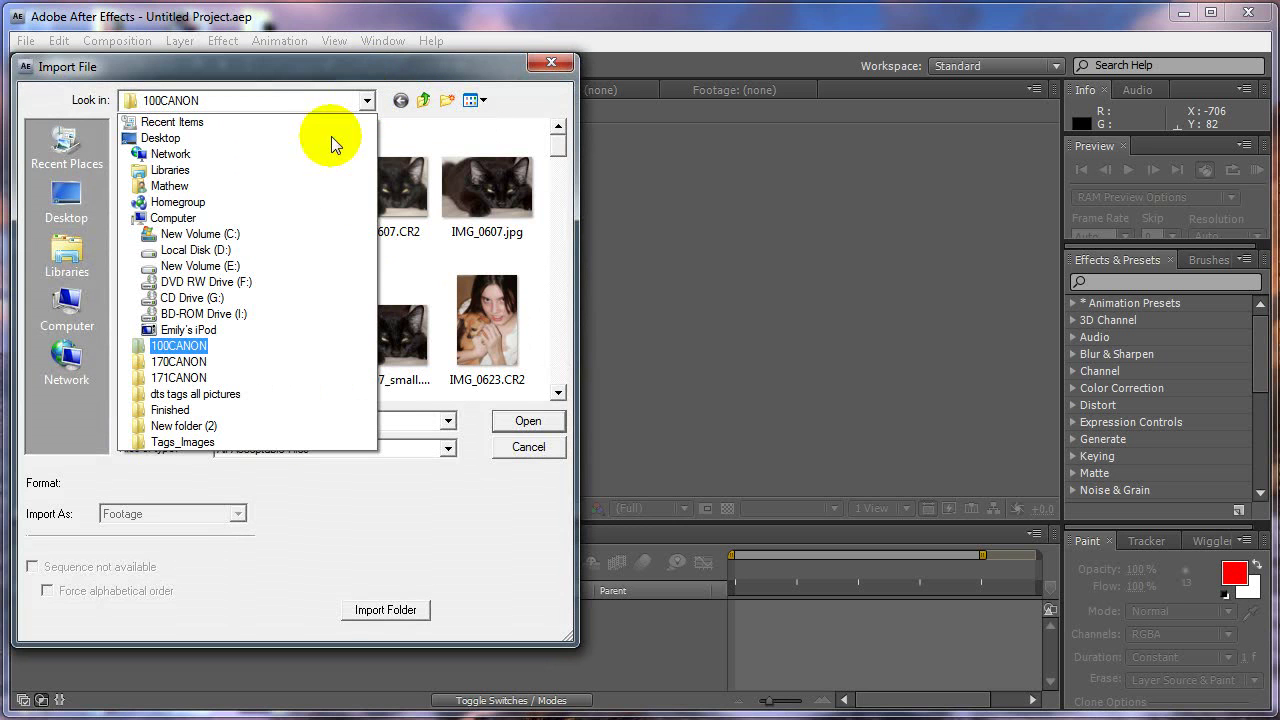
click(229, 268)
drag(565, 208, 510, 400)
double_click(193, 338)
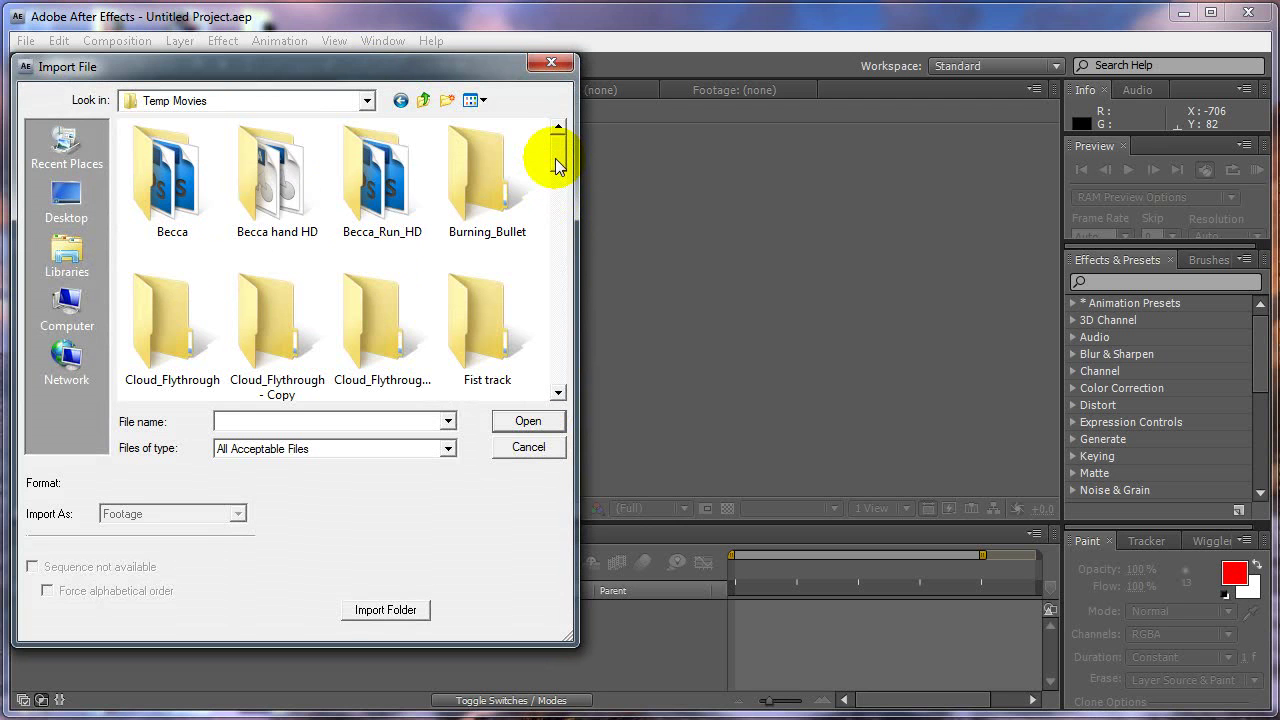
drag(551, 149, 558, 212)
scroll(555, 207, down, 2)
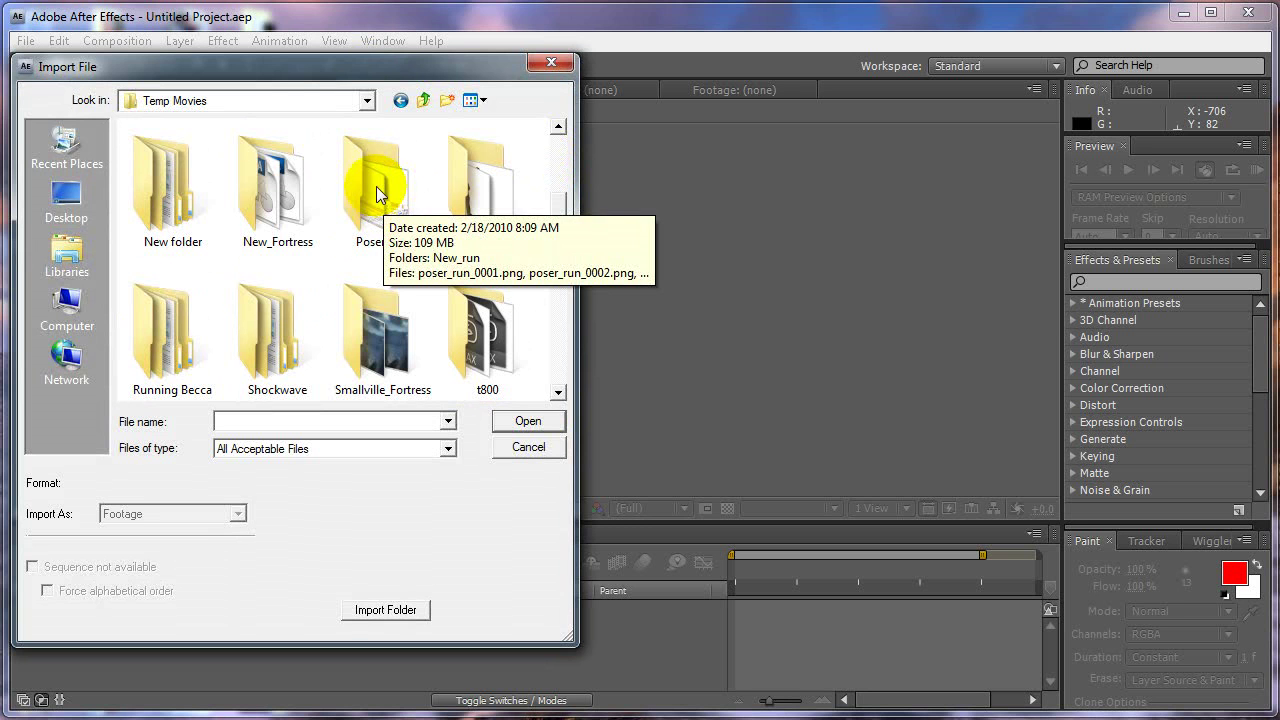
mouse_move(560, 206)
mouse_down()
mouse_move(566, 243)
mouse_move(566, 163)
mouse_move(570, 216)
mouse_up()
double_click(371, 140)
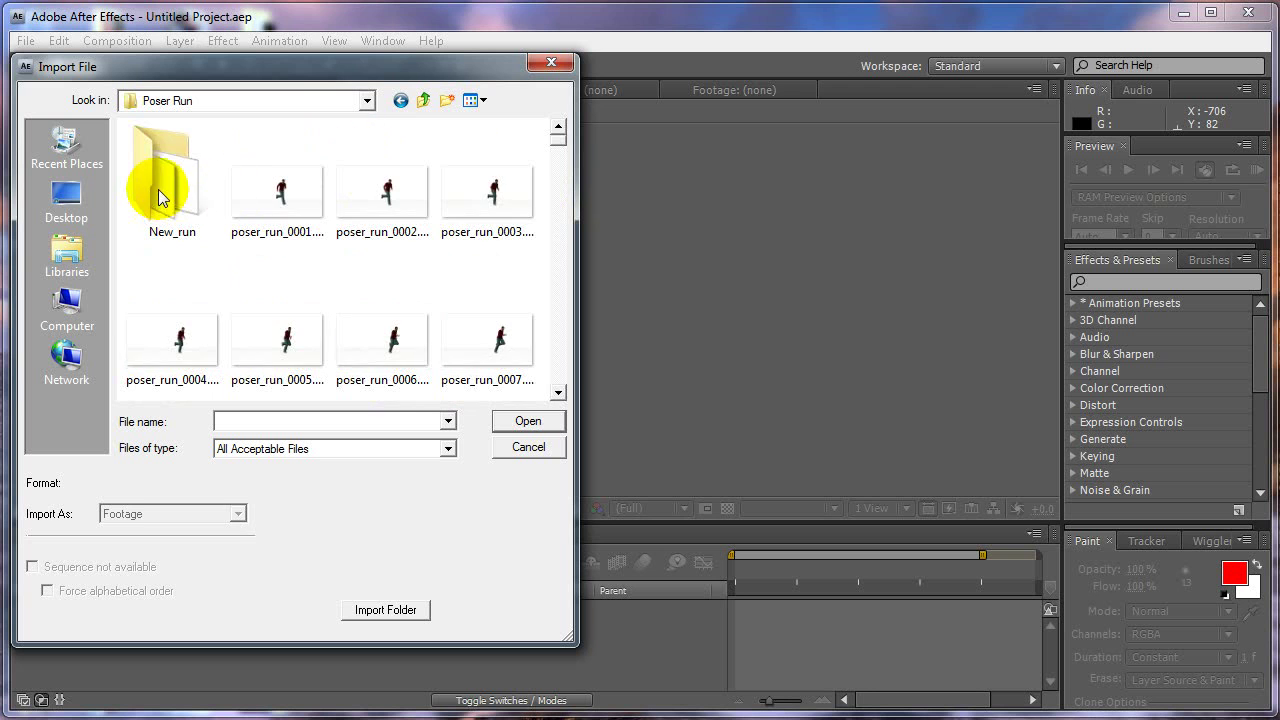
double_click(158, 197)
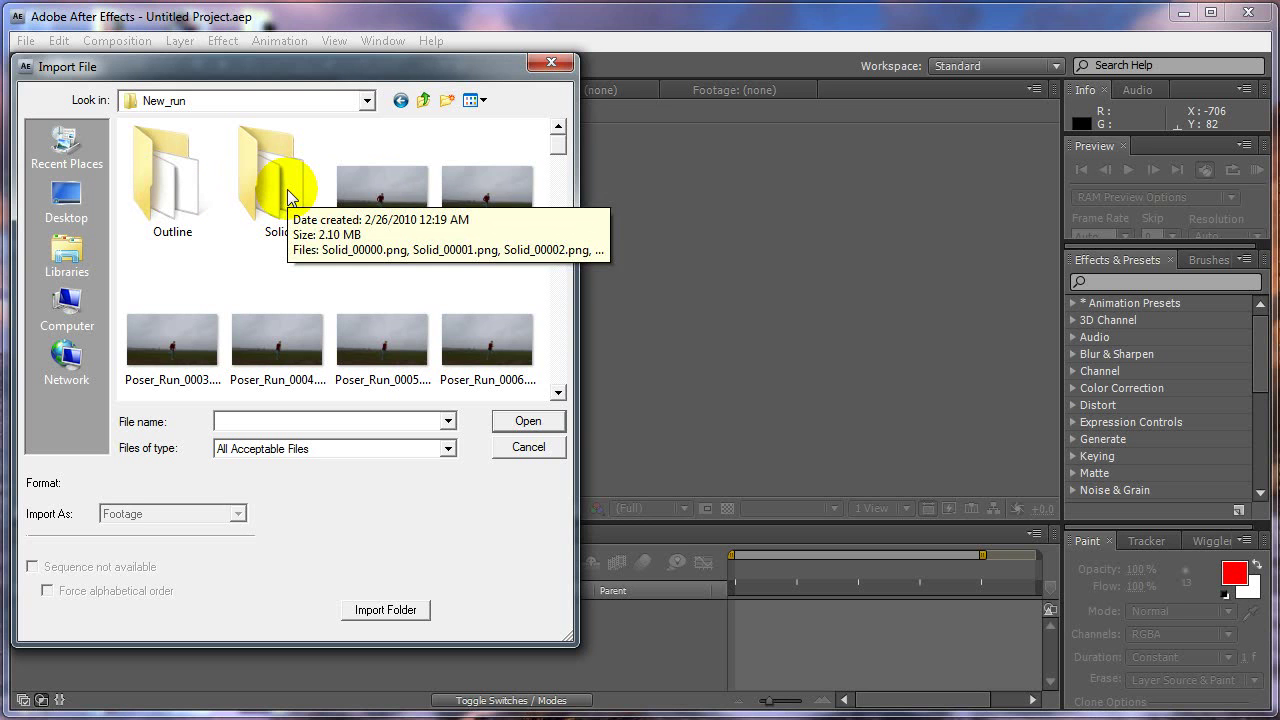
Import Poser_Run_0001.png as a PNG sequence into the project
click(355, 188)
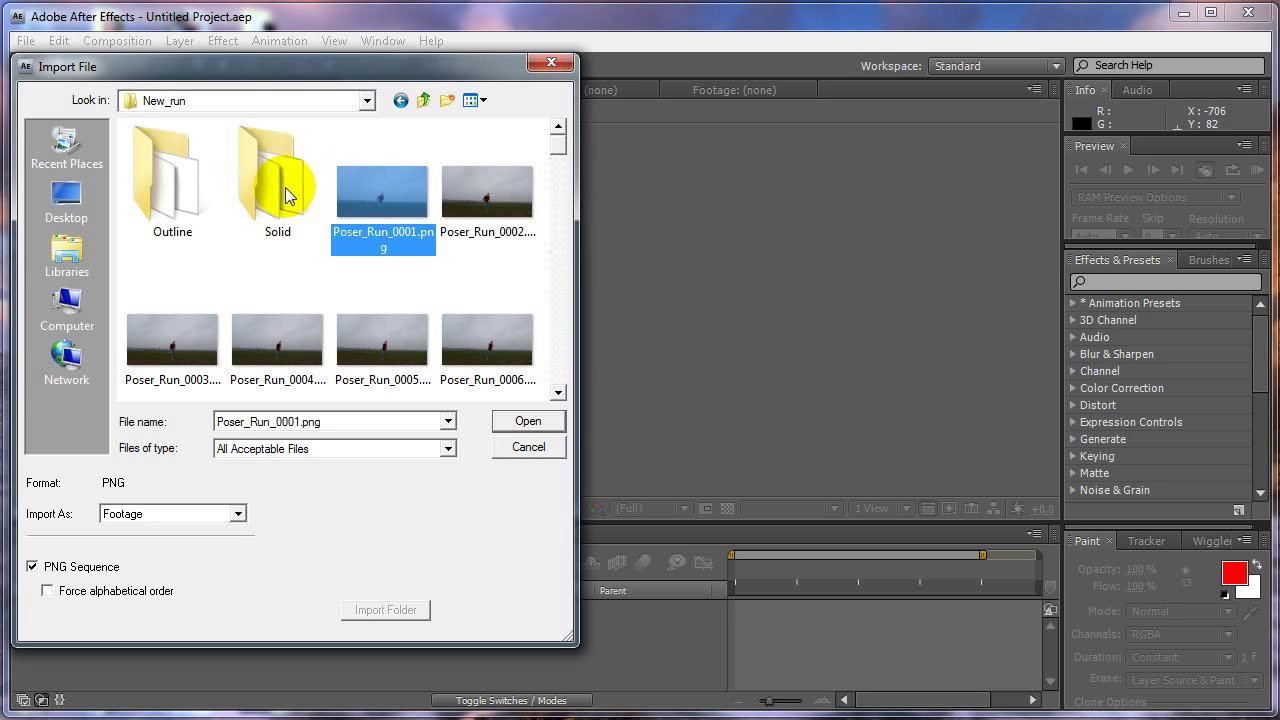
drag(560, 155, 443, 380)
click(523, 423)
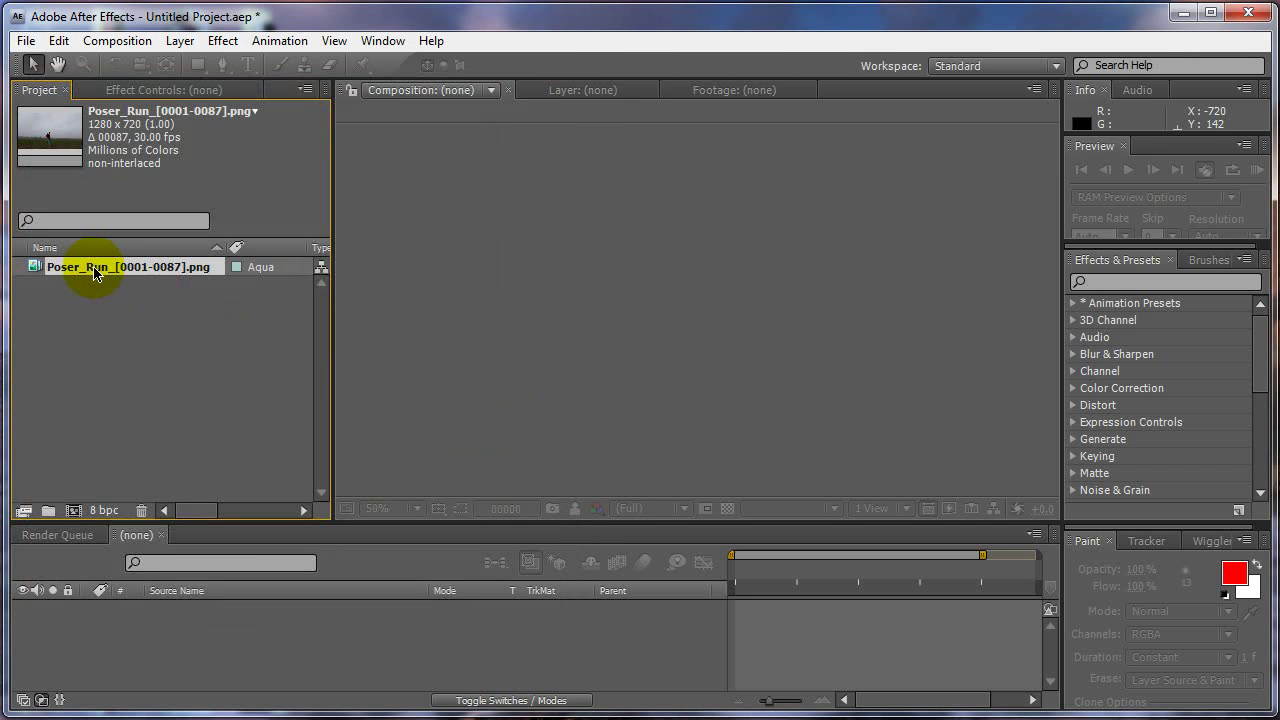
Drag the footage into the Timeline to make a Poser_Run comp, then scrub through the run
drag(94, 272, 166, 663)
click(746, 572)
drag(746, 572, 688, 563)
scroll(636, 338, down, 1)
scroll(637, 339, up, 1)
drag(747, 577, 910, 571)
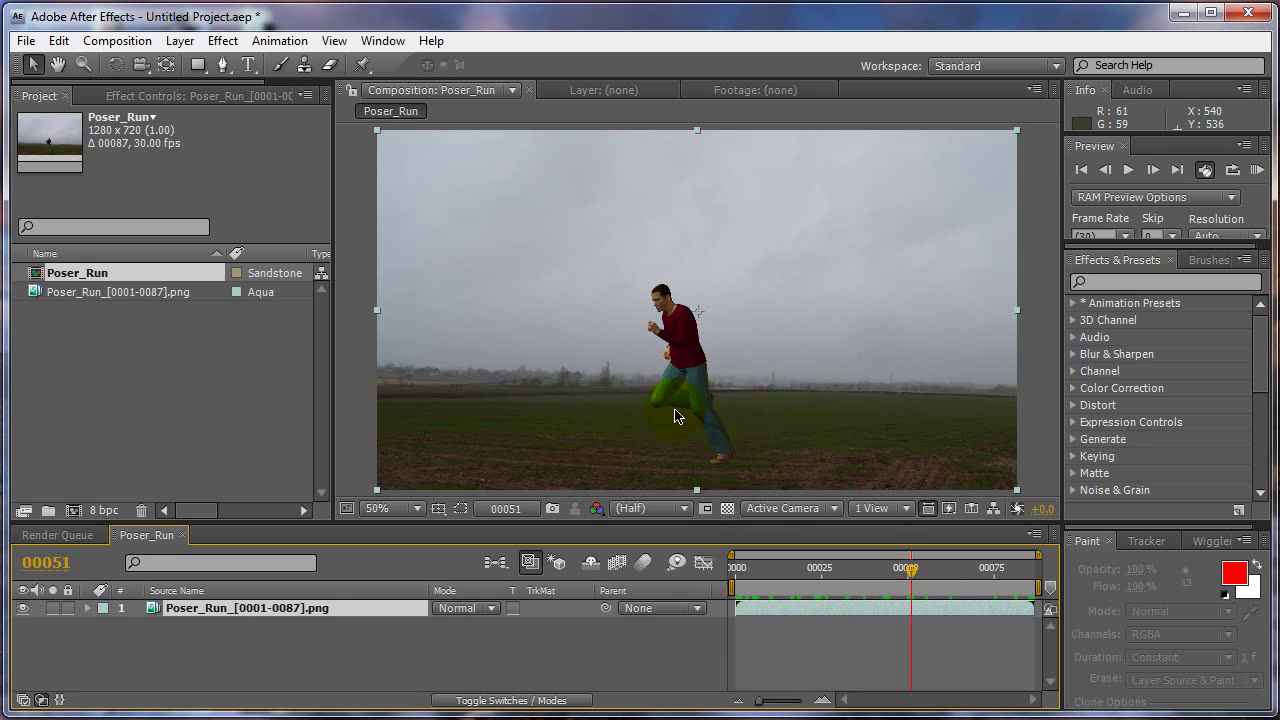
drag(766, 563, 836, 571)
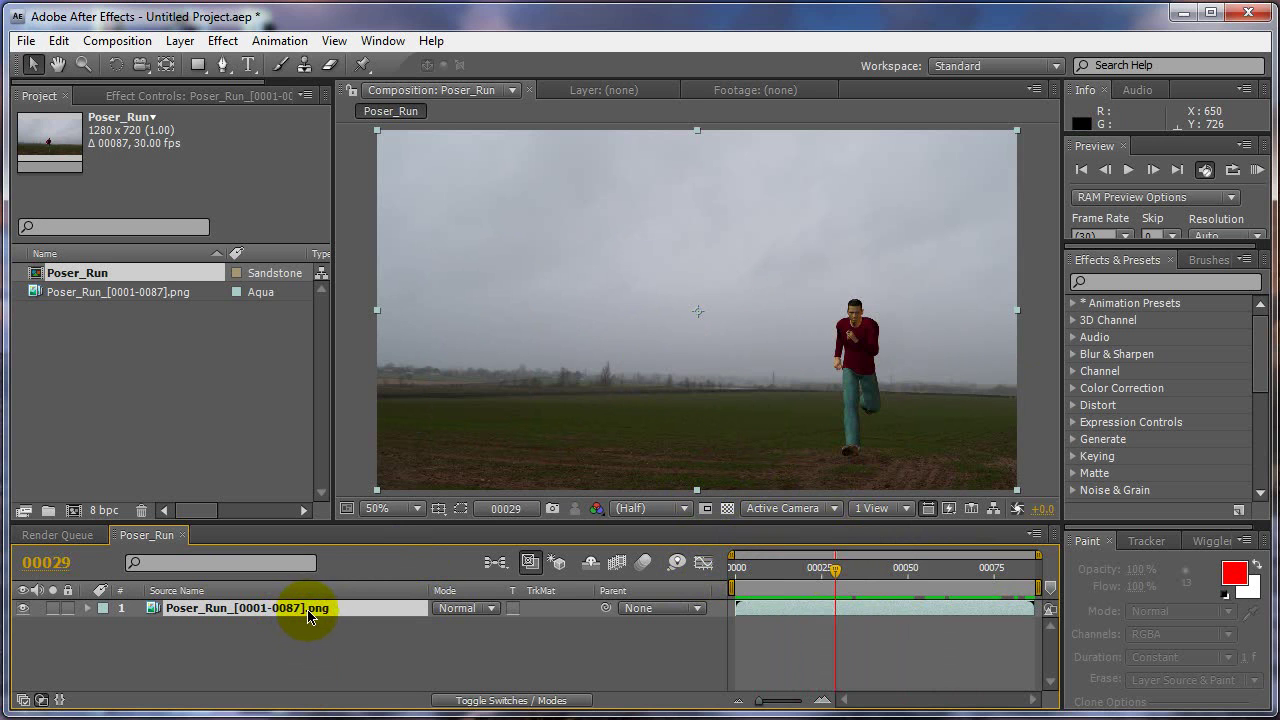
drag(833, 571, 885, 572)
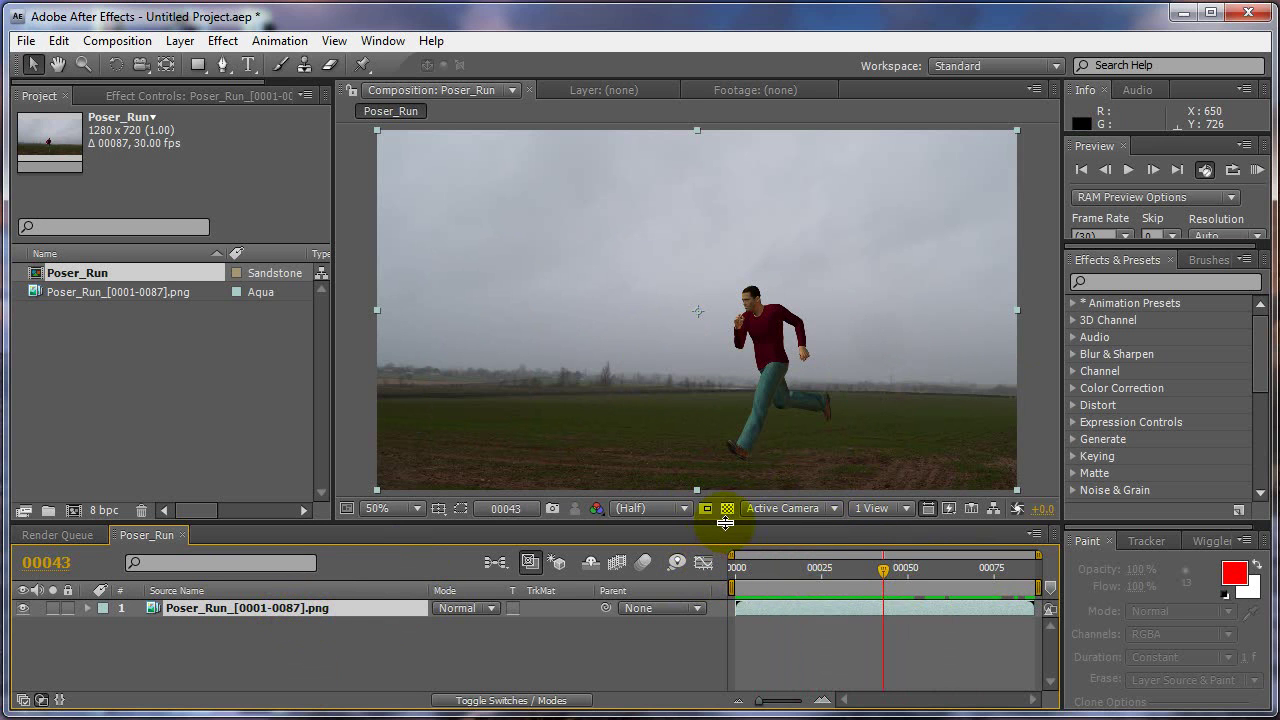
click(597, 509)
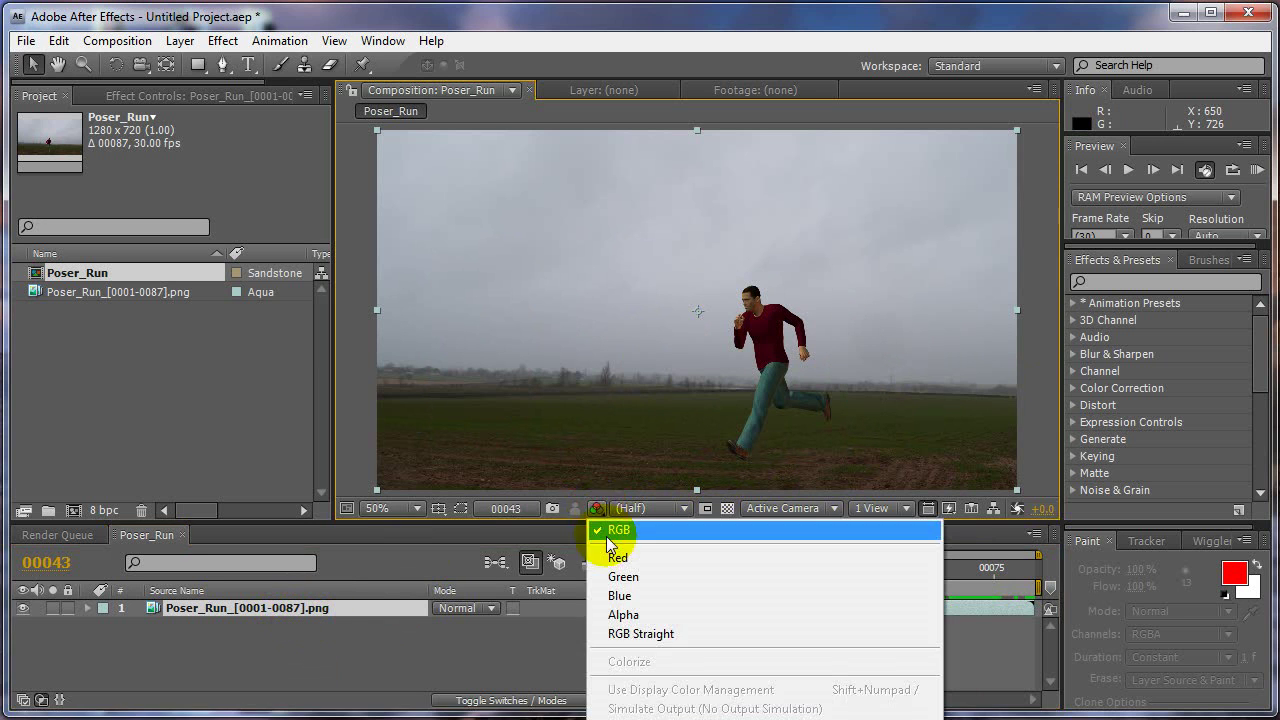
click(624, 617)
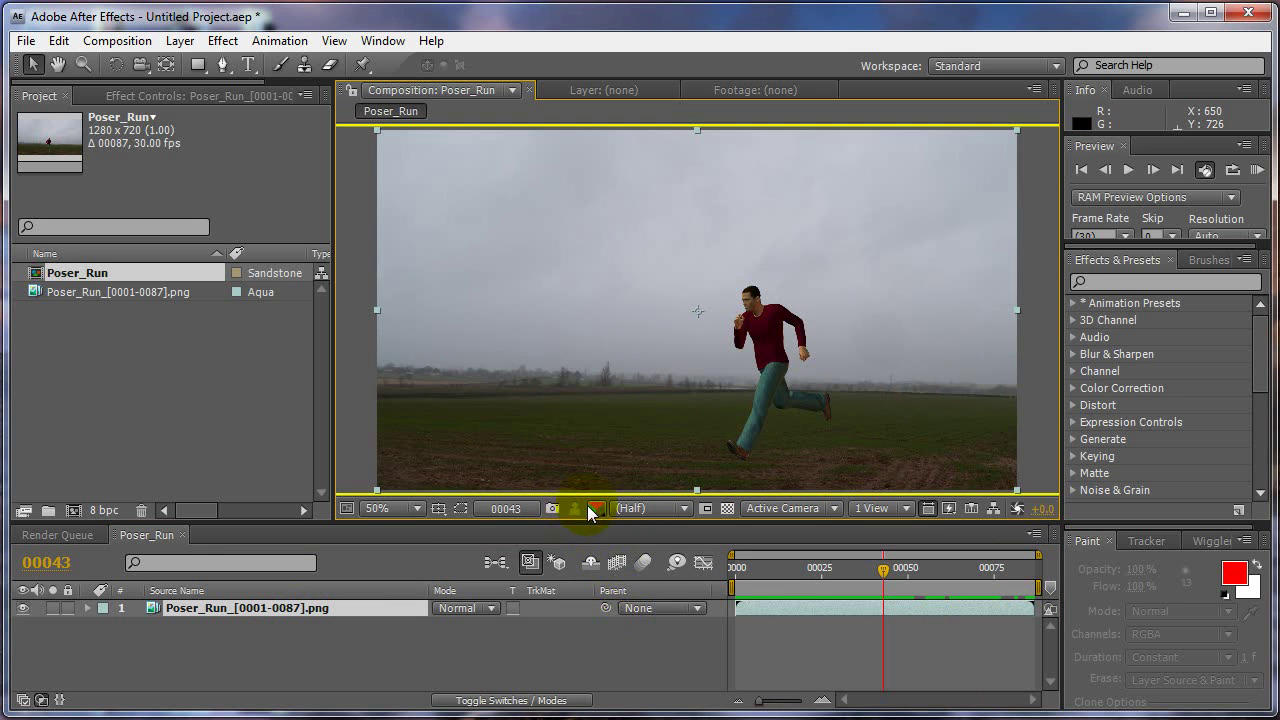
click(592, 510)
click(624, 613)
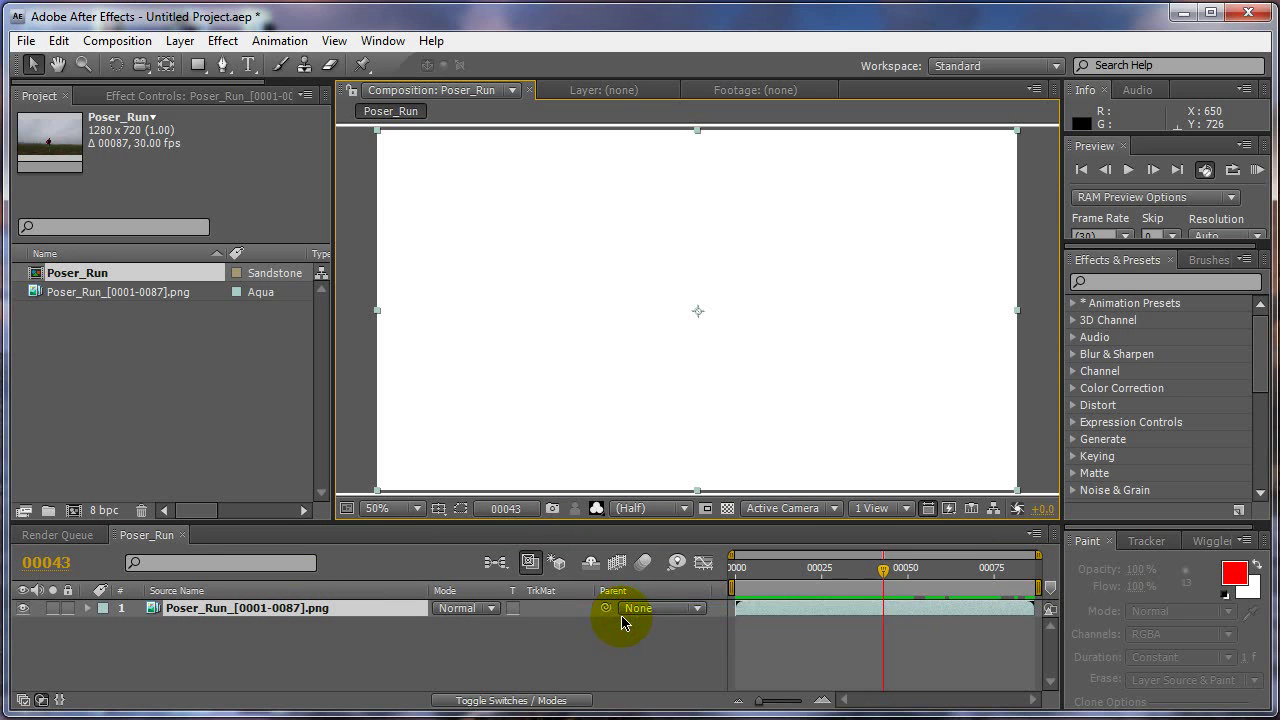
click(597, 509)
click(614, 527)
drag(884, 571, 733, 572)
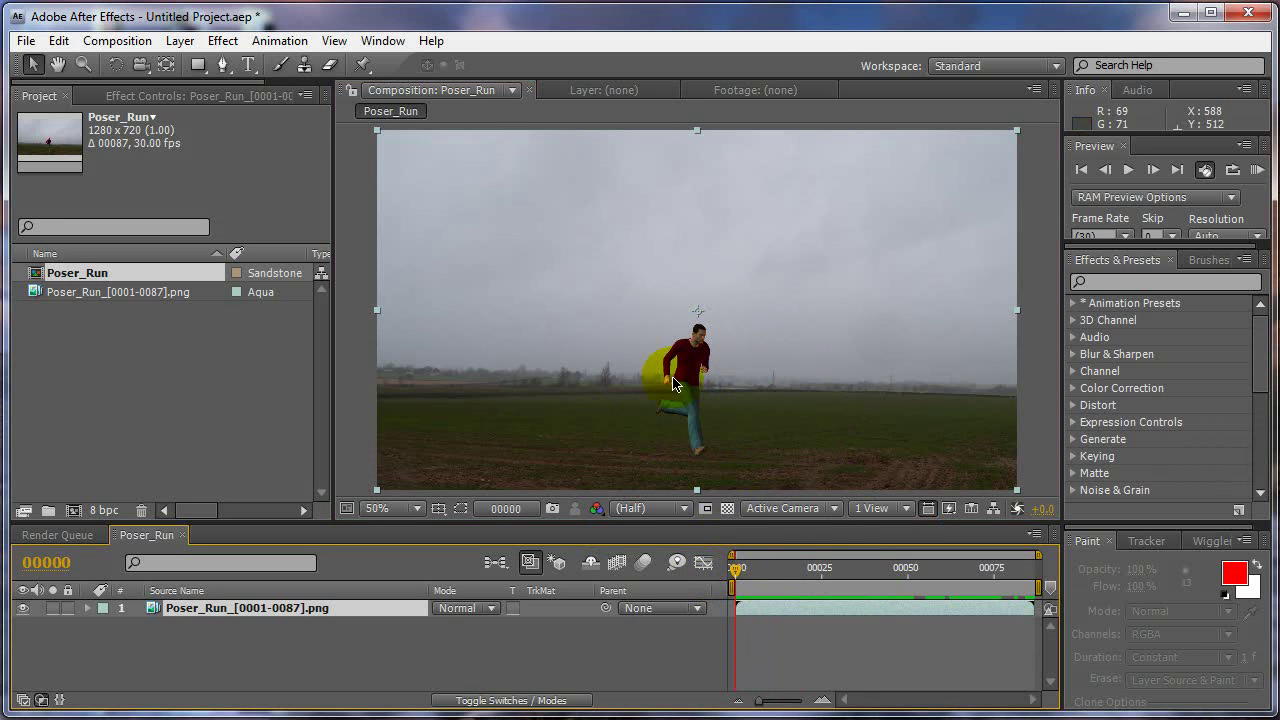
mouse_move(740, 572)
mouse_down()
mouse_move(908, 571)
mouse_move(735, 571)
mouse_up()
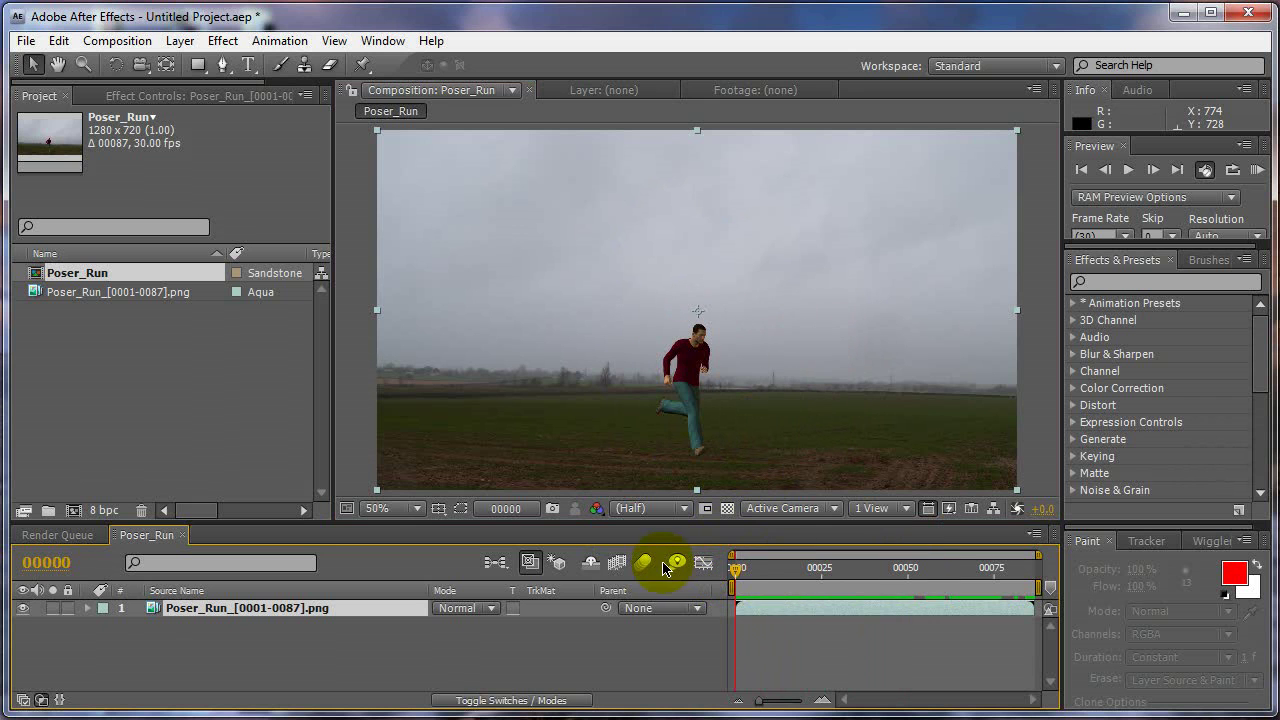
right_click(254, 612)
click(238, 614)
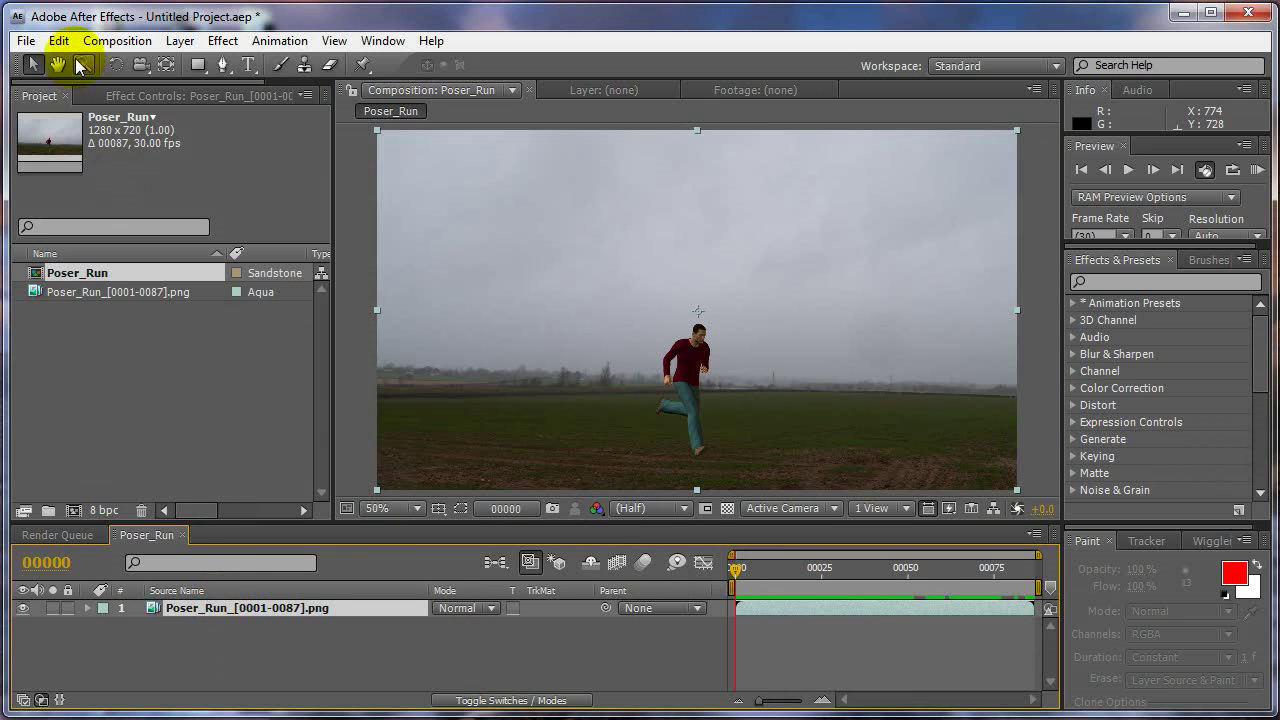
Duplicate the footage layer with Edit > Duplicate and scrub to compare the runner's poses
click(60, 41)
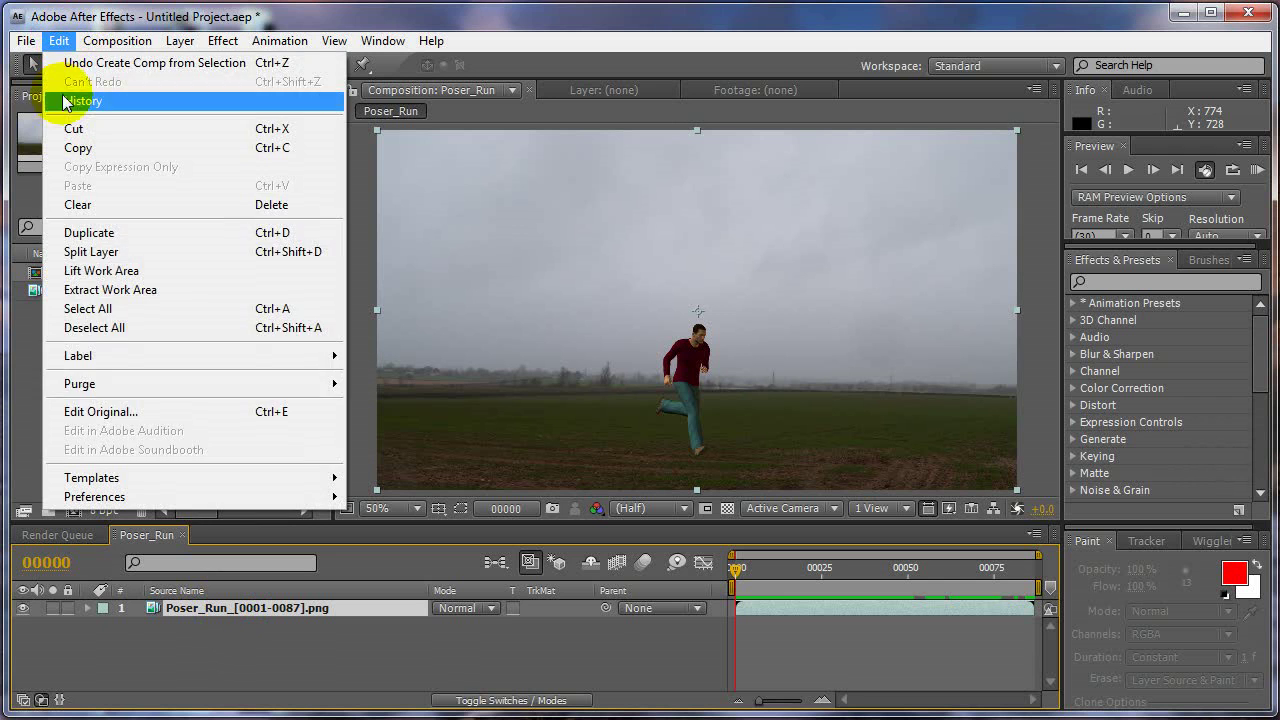
click(100, 233)
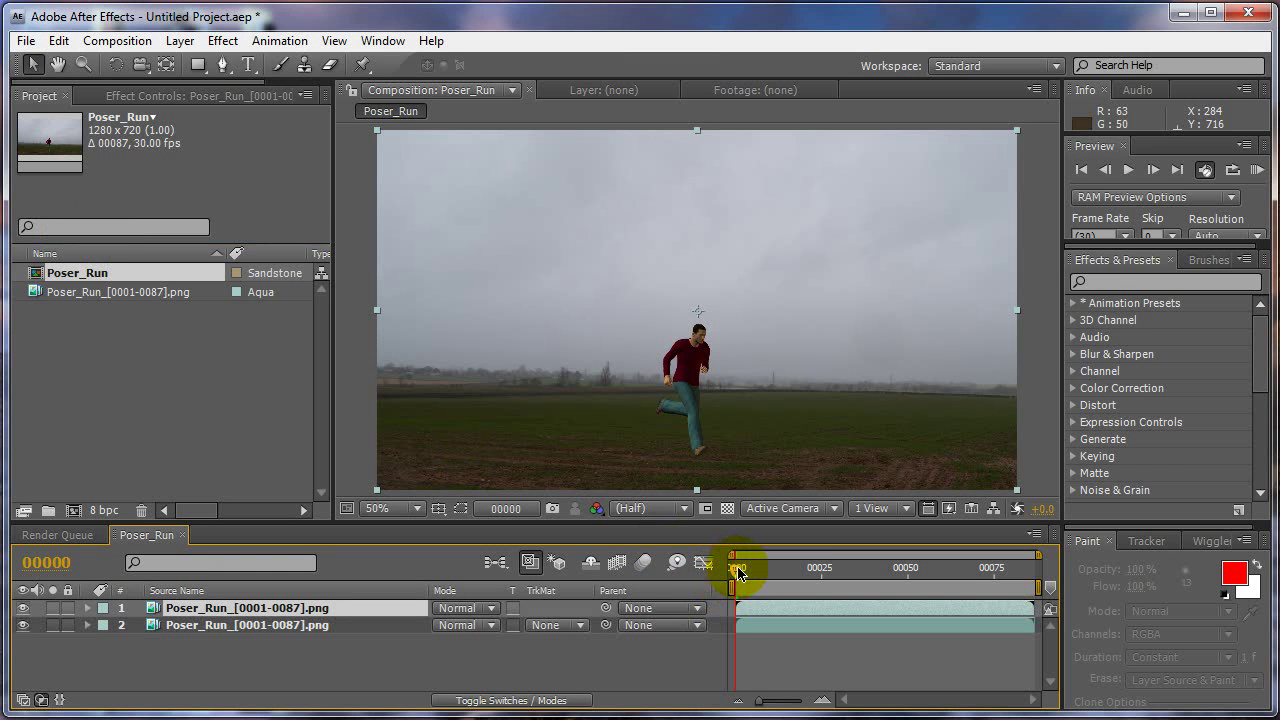
mouse_move(740, 570)
mouse_down()
mouse_move(906, 571)
mouse_move(968, 551)
mouse_move(752, 575)
mouse_up()
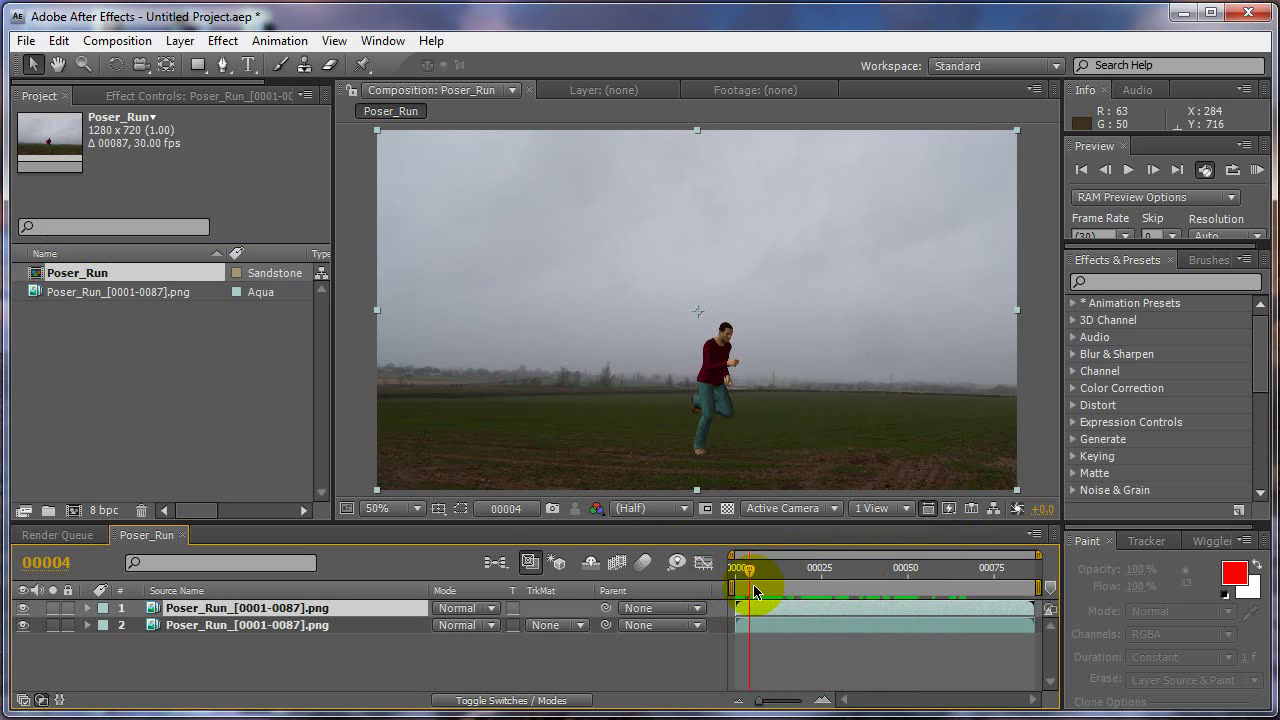
drag(754, 592, 914, 578)
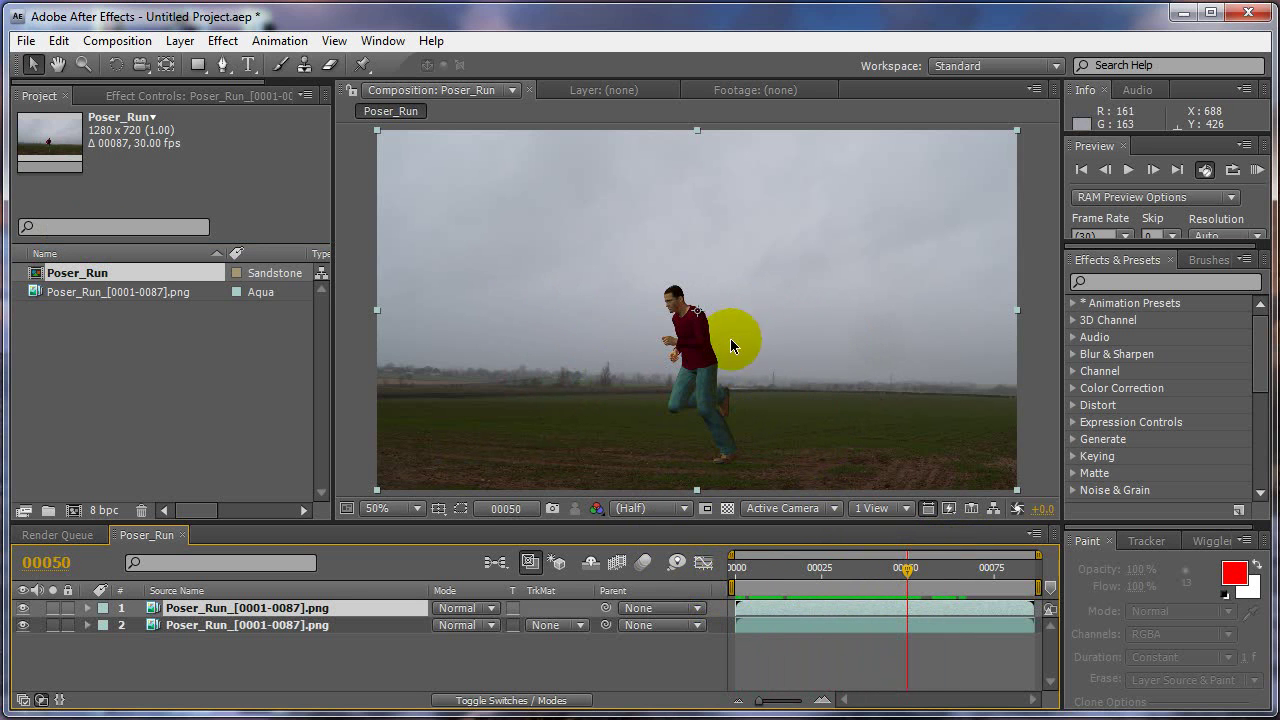
mouse_move(910, 575)
mouse_down()
mouse_move(955, 577)
mouse_move(869, 582)
mouse_move(922, 590)
mouse_up()
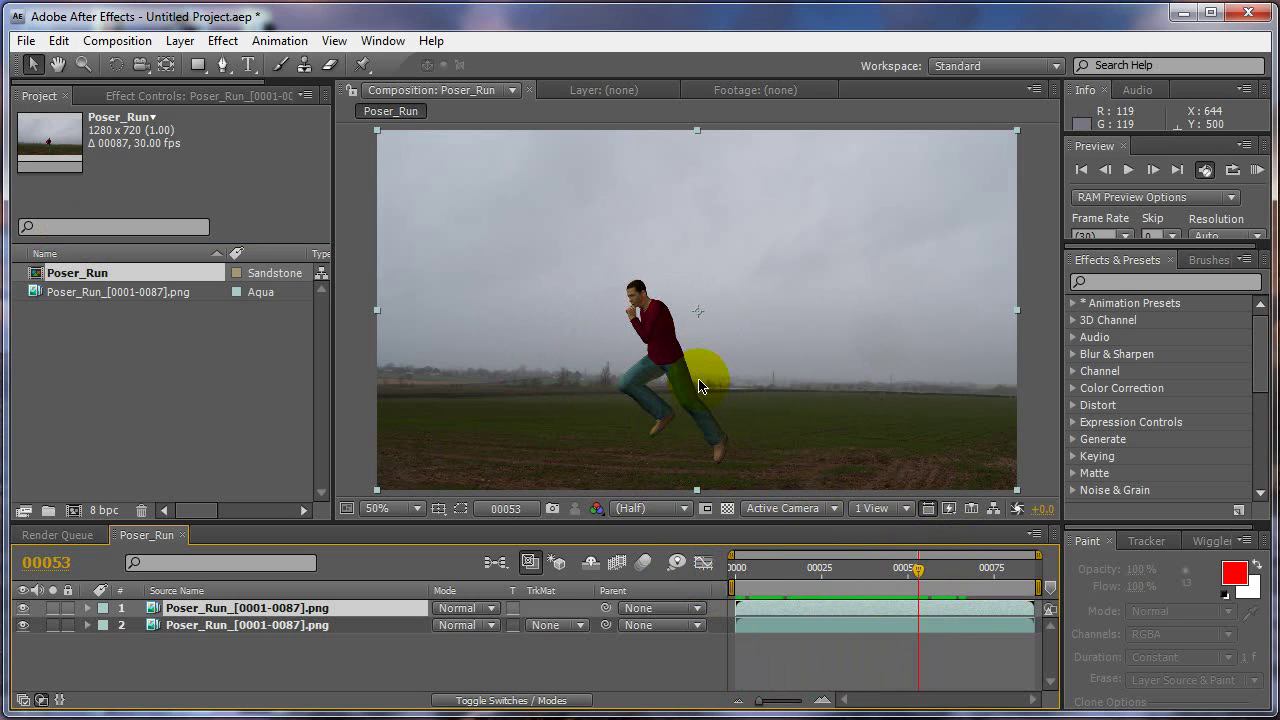
Scrub to the end of the run to find the empty-field frame, then select layer 2
drag(760, 568, 940, 571)
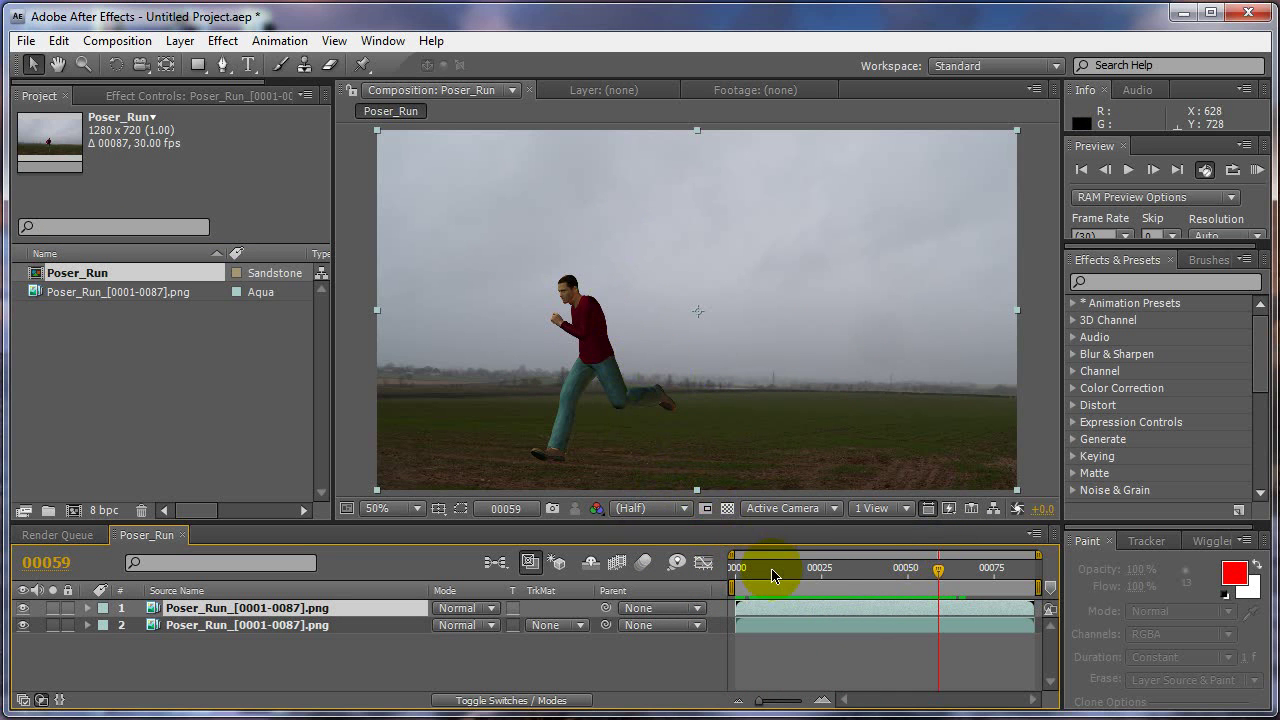
drag(771, 575, 935, 545)
drag(772, 578, 900, 566)
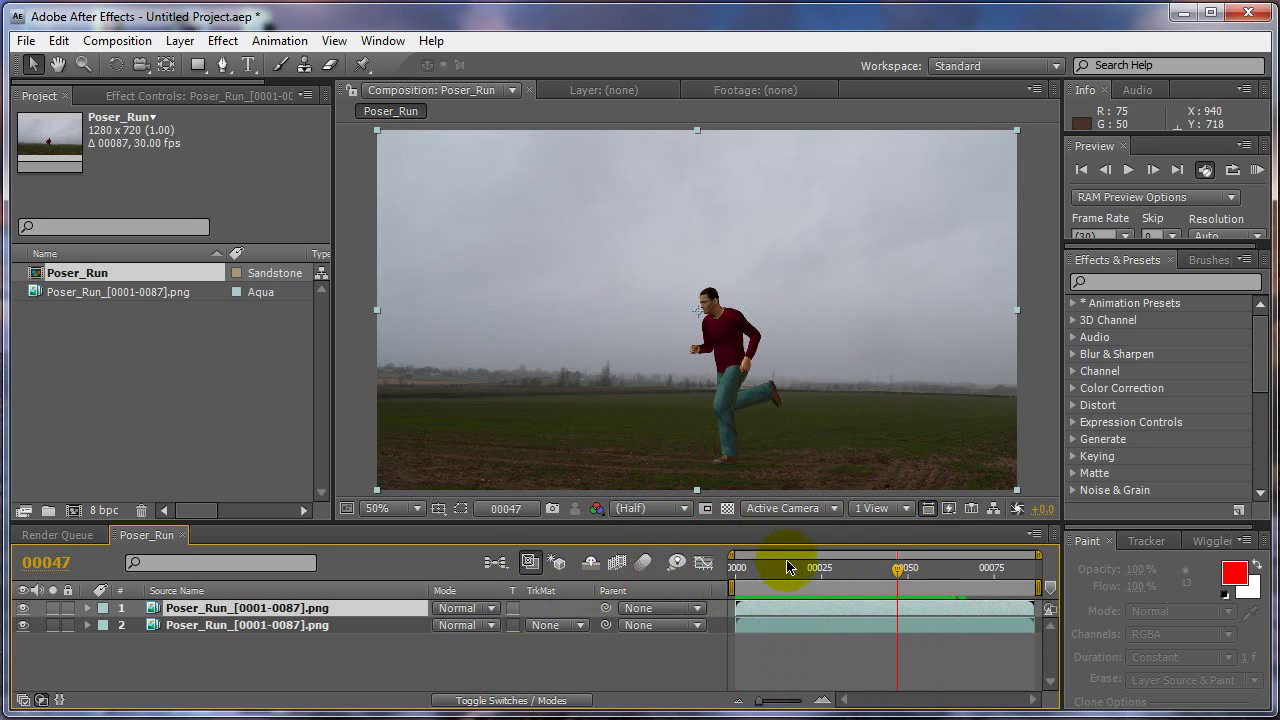
click(719, 580)
drag(719, 585, 1057, 566)
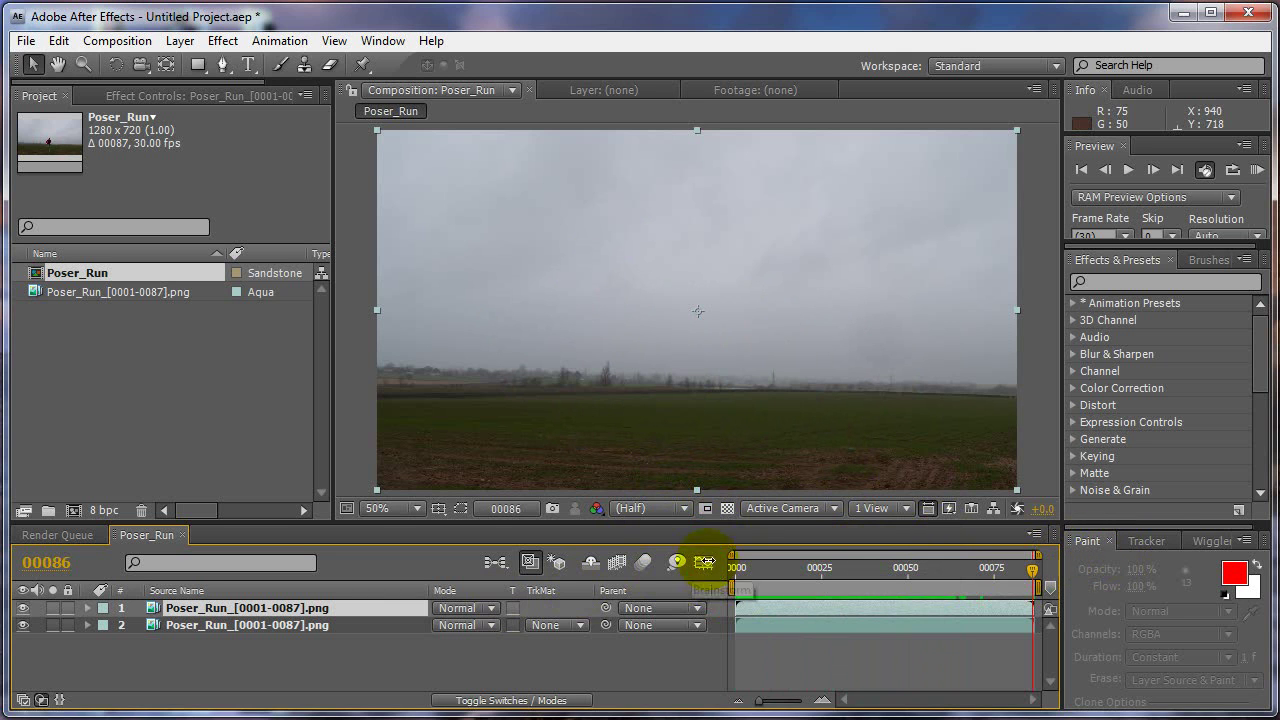
mouse_move(1030, 568)
mouse_down()
mouse_move(997, 577)
mouse_move(1040, 570)
mouse_up()
click(229, 627)
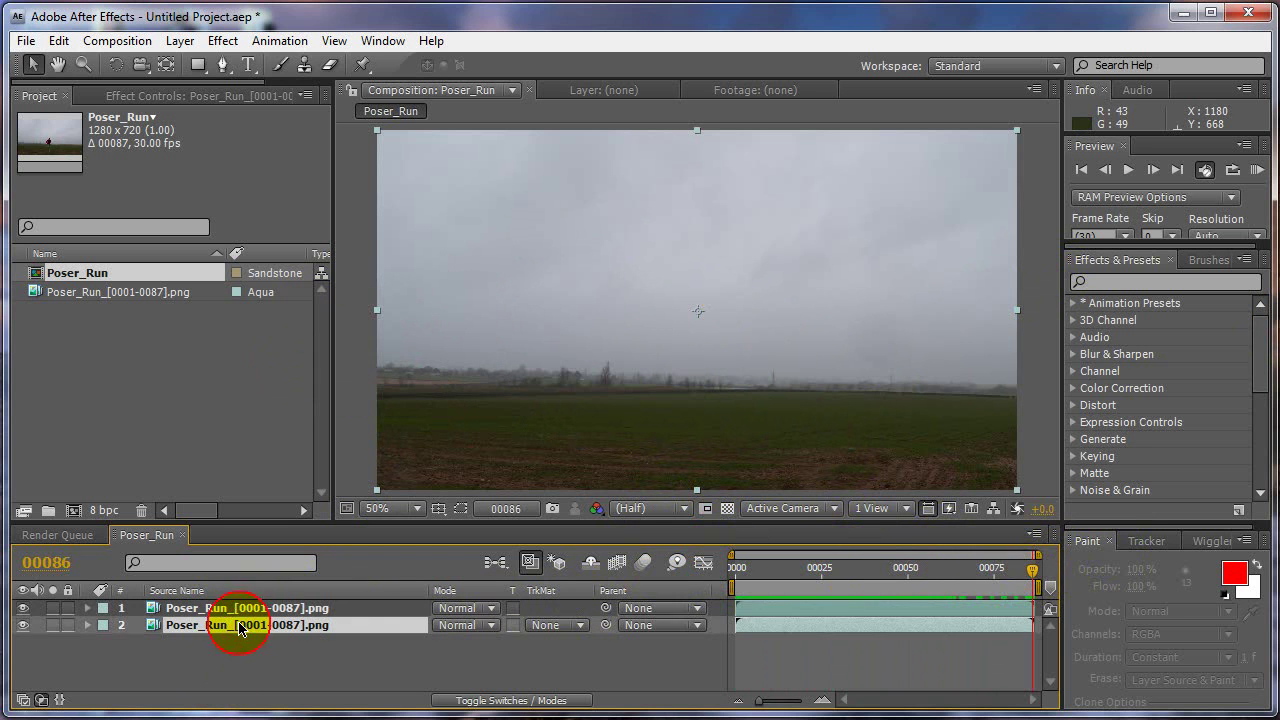
Freeze layer 2 on frame 00086 via Time > Freeze Frame, then return to frame 0
right_click(217, 629)
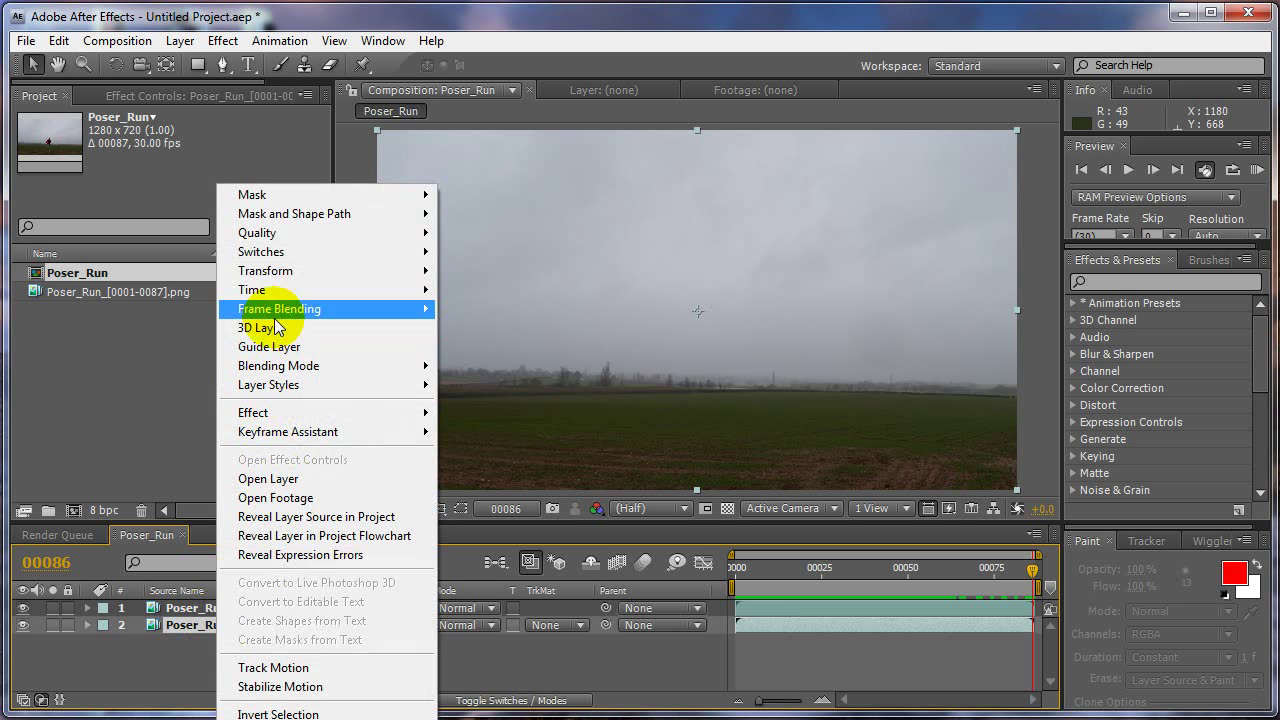
mouse_move(271, 300)
click(462, 348)
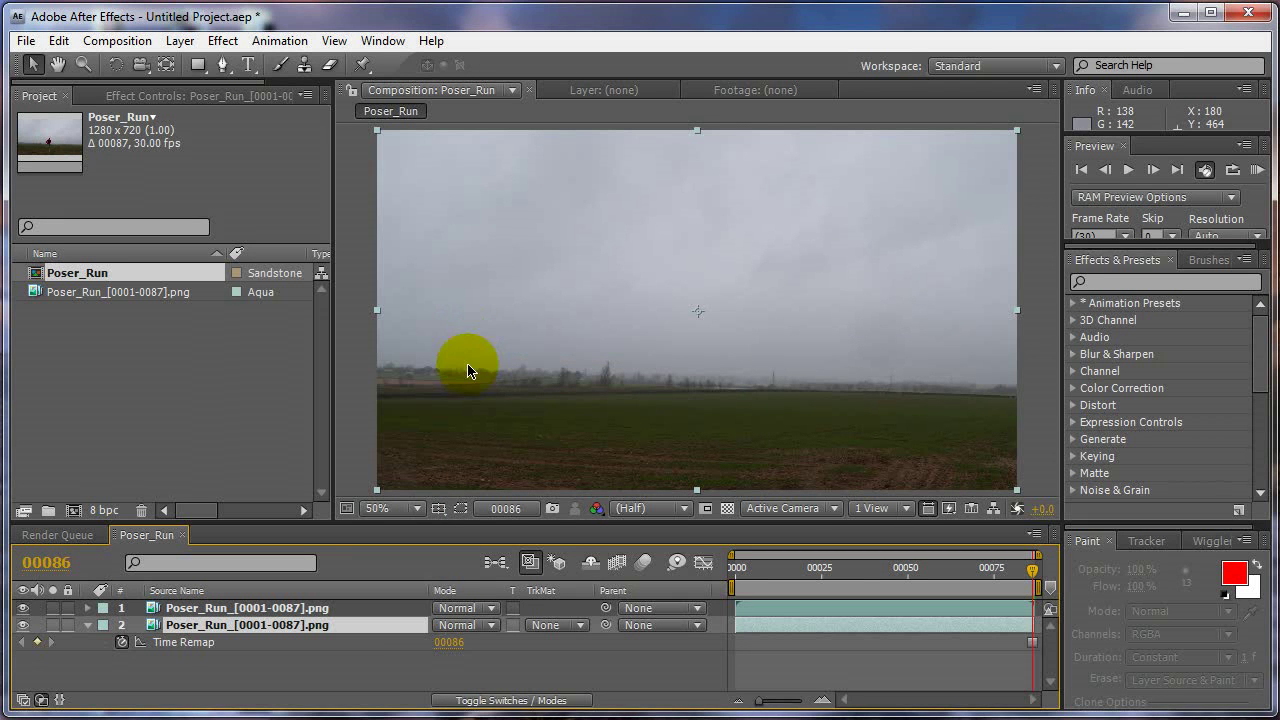
drag(828, 569, 731, 570)
Toggle both layers' visibility to compare, ending with the frozen layer hidden and the runner shown
click(23, 625)
click(180, 607)
drag(752, 574, 801, 568)
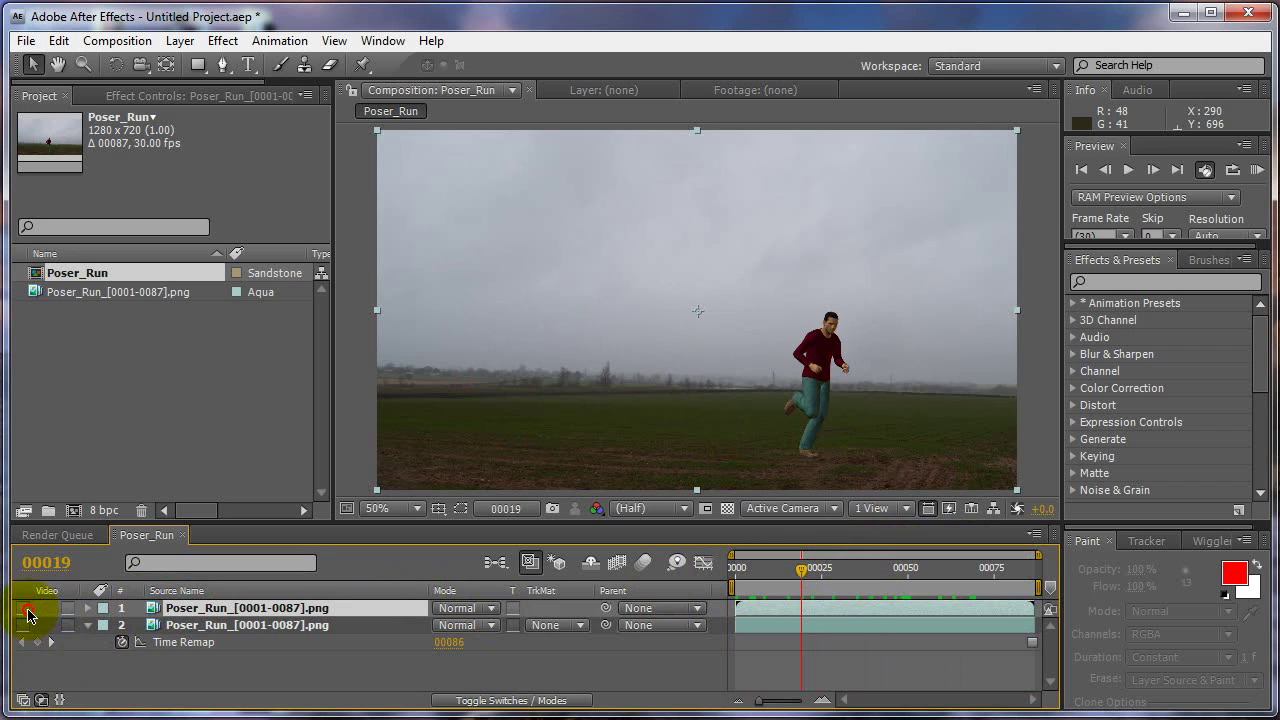
click(23, 608)
click(23, 625)
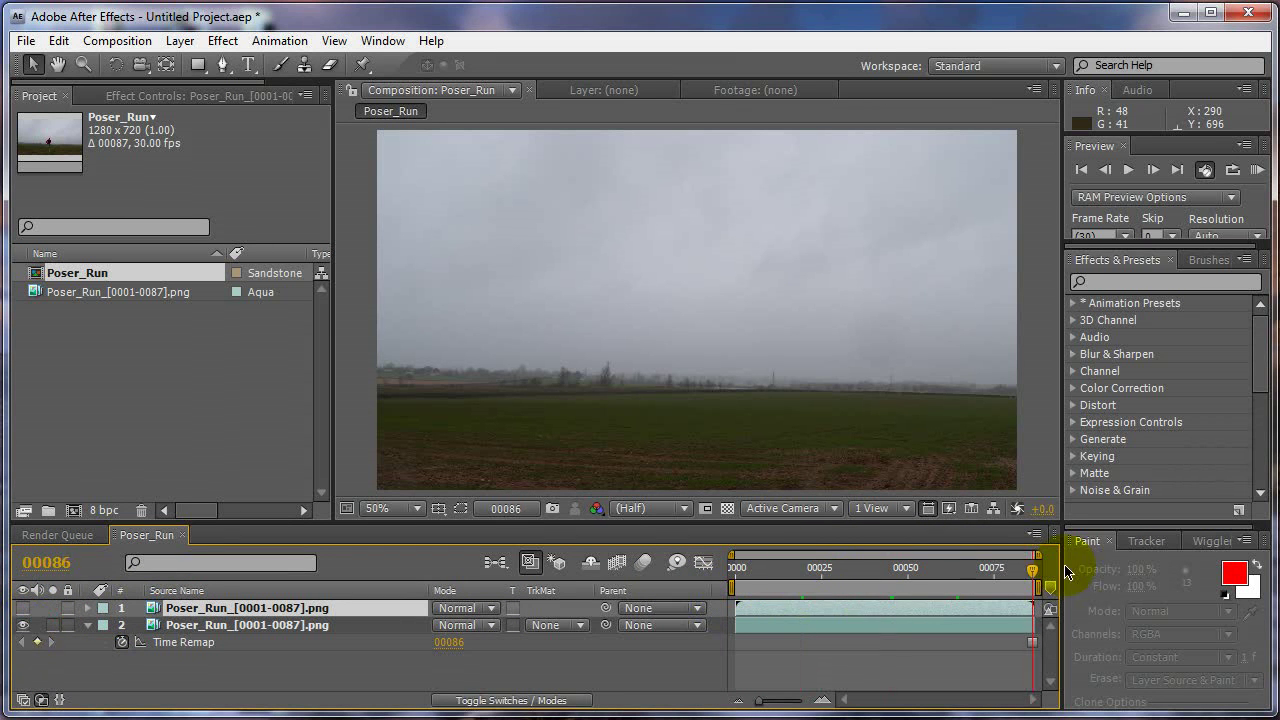
drag(801, 569, 734, 571)
click(23, 609)
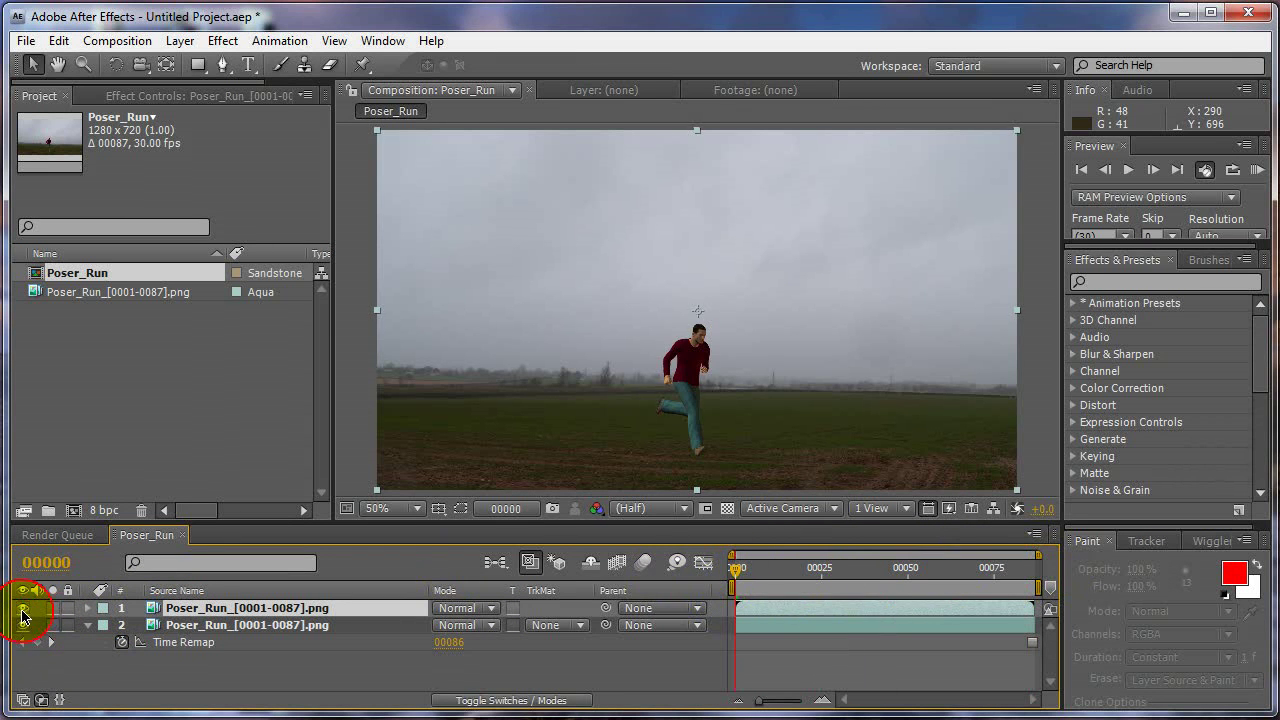
click(23, 626)
mouse_move(737, 571)
mouse_down()
mouse_move(1006, 560)
mouse_move(737, 572)
mouse_move(791, 571)
mouse_move(750, 575)
mouse_up()
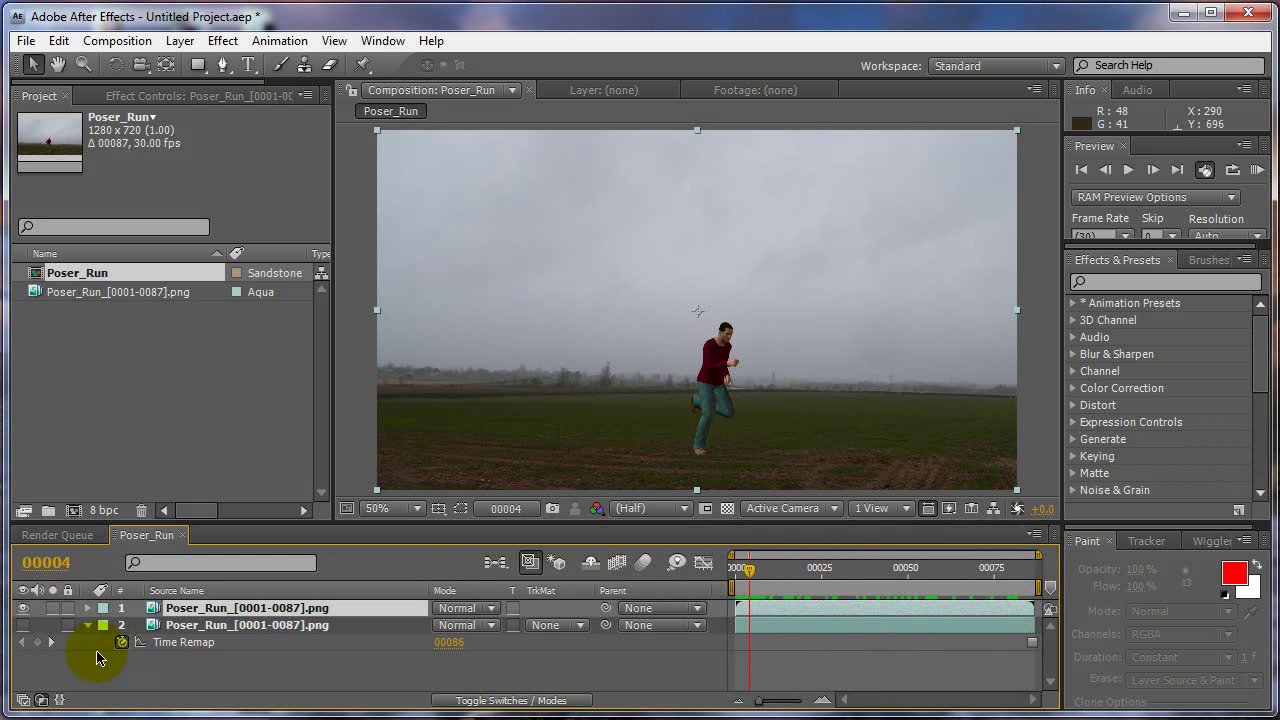
click(86, 627)
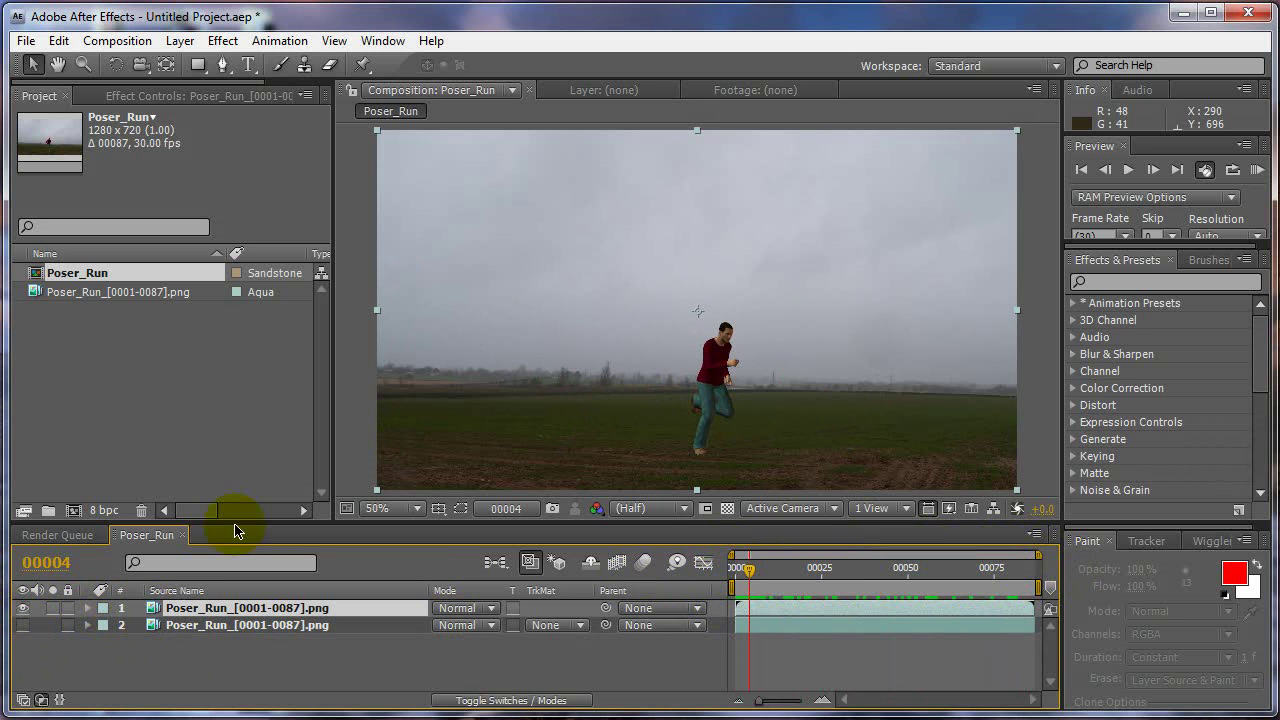
Apply Channel > Calculations to the top layer with RGBA input and Difference blending mode
click(222, 41)
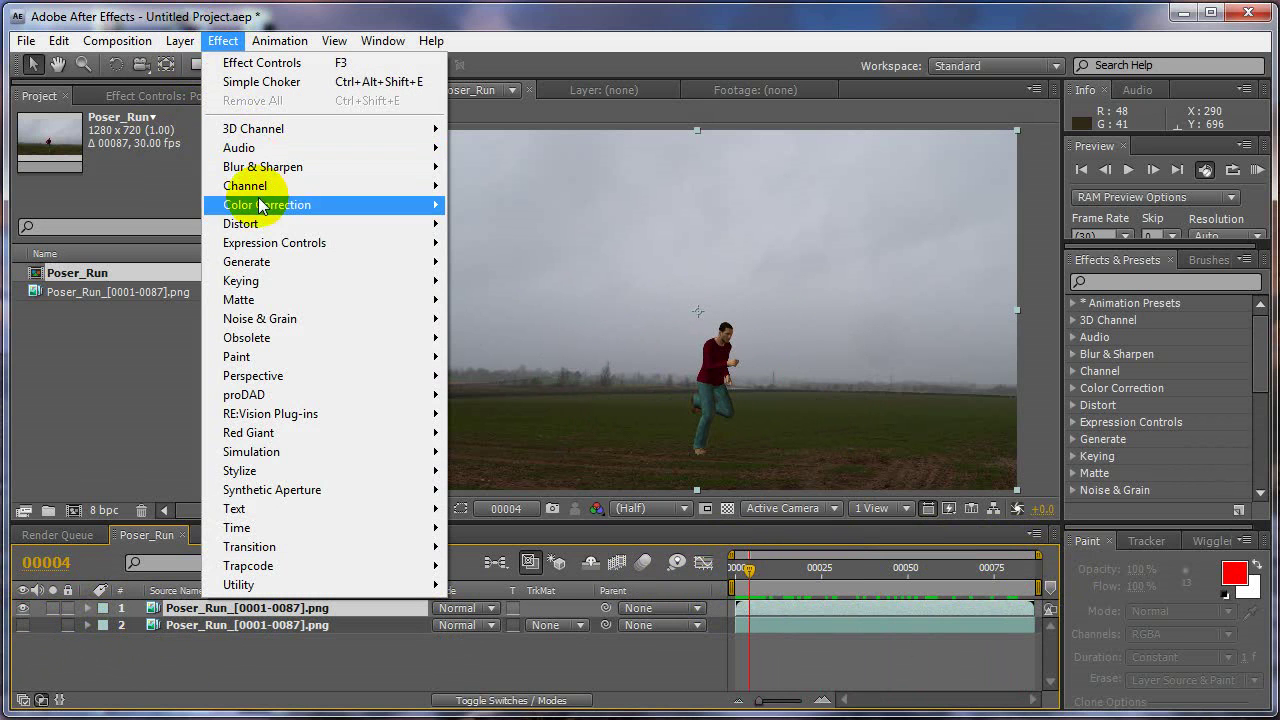
mouse_move(257, 189)
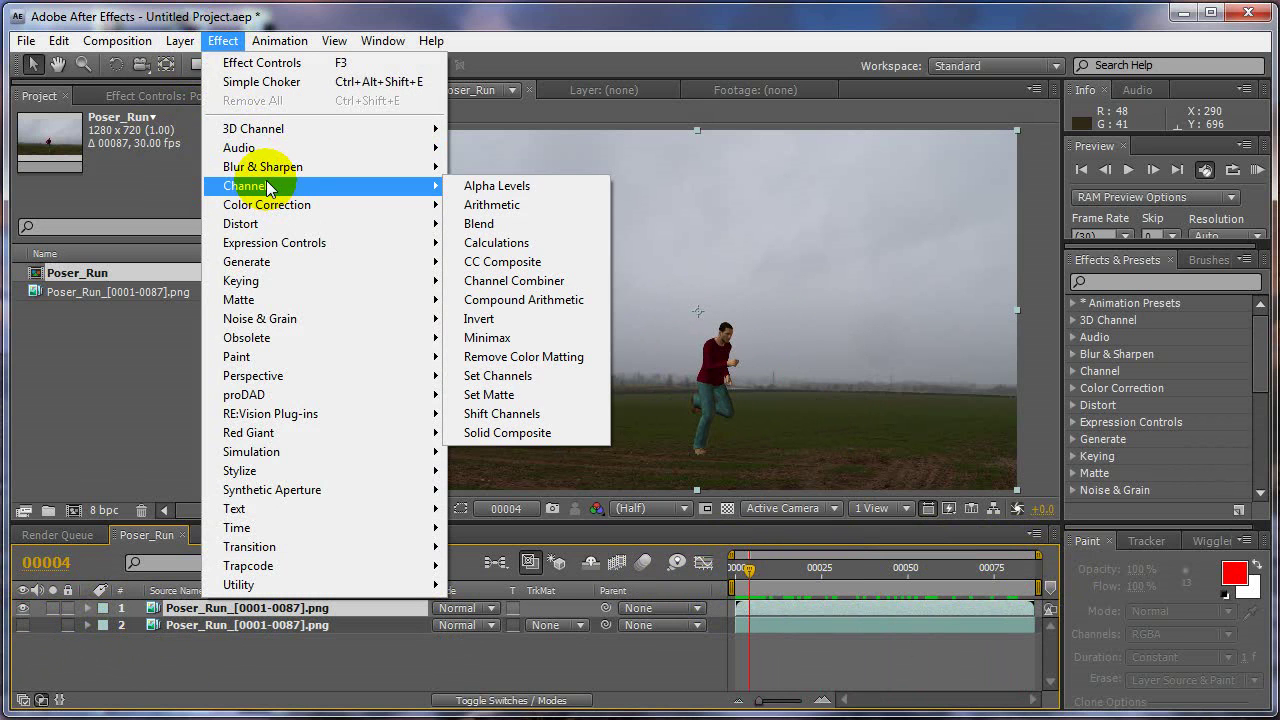
click(500, 244)
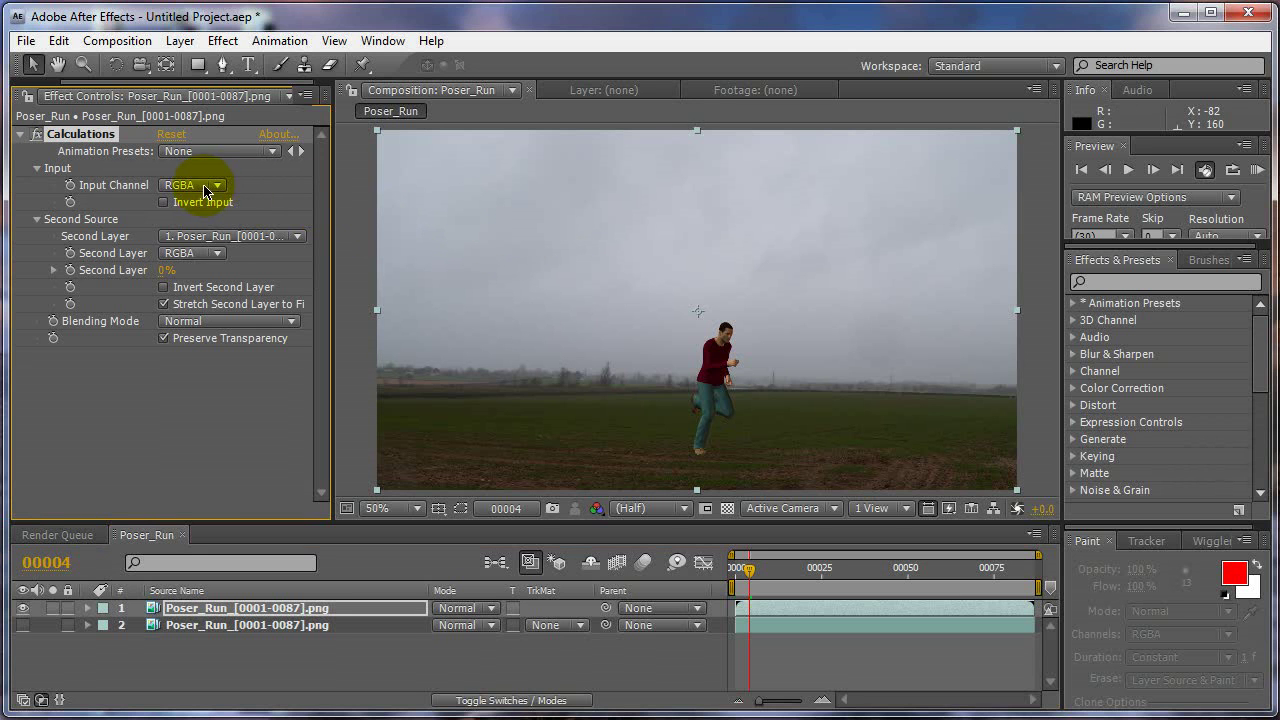
click(205, 186)
click(190, 188)
click(175, 322)
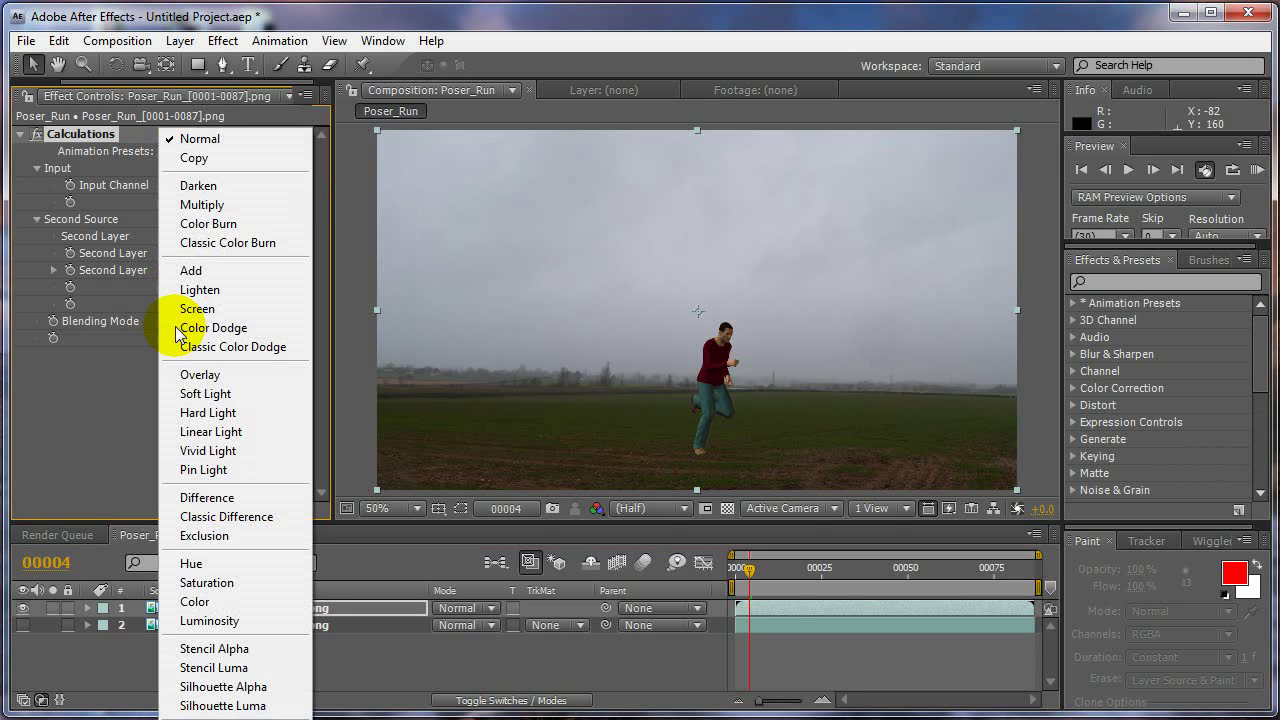
click(222, 502)
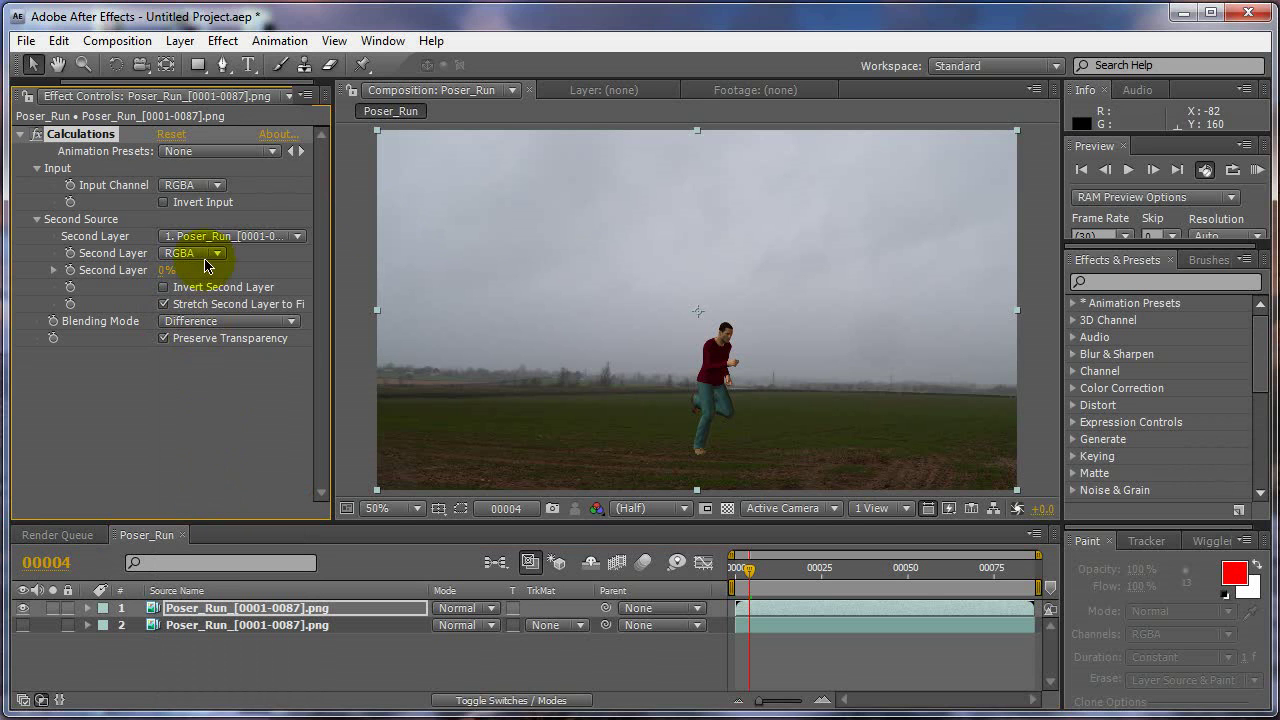
Set Calculations' Second Layer to the frozen layer 2 at 100% opacity
drag(812, 570, 866, 568)
click(197, 186)
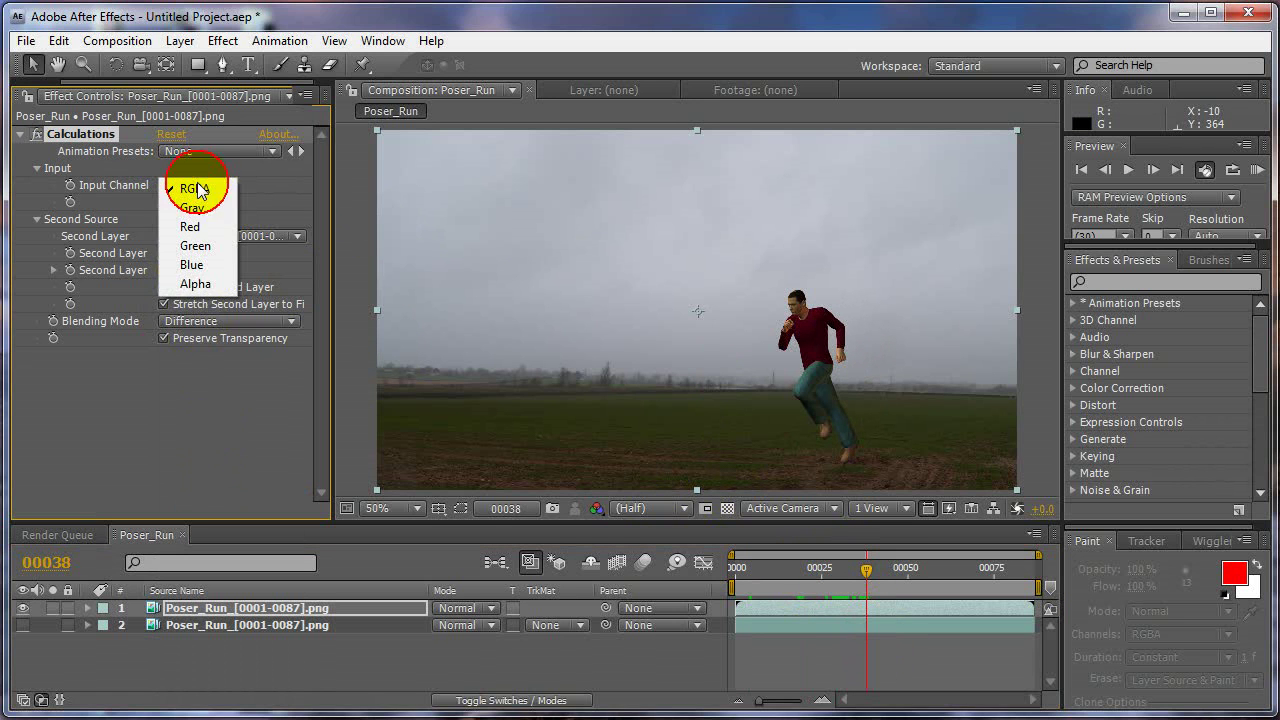
click(197, 188)
click(220, 240)
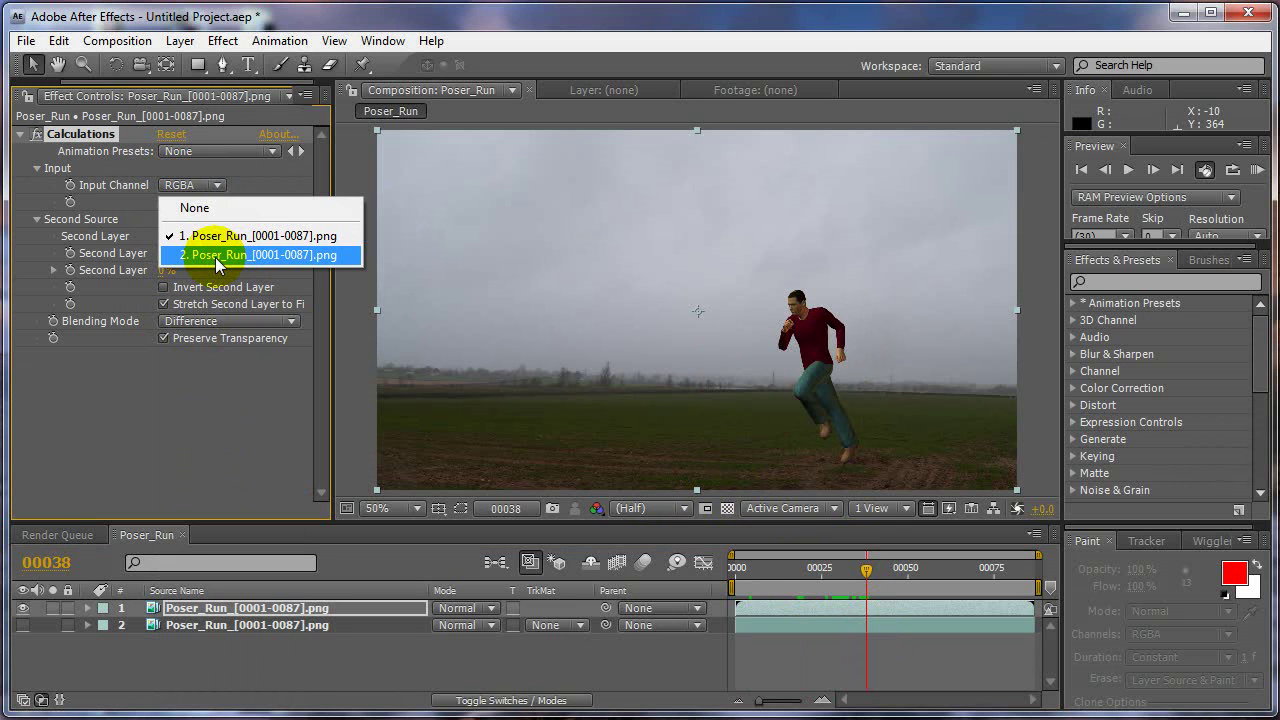
click(215, 256)
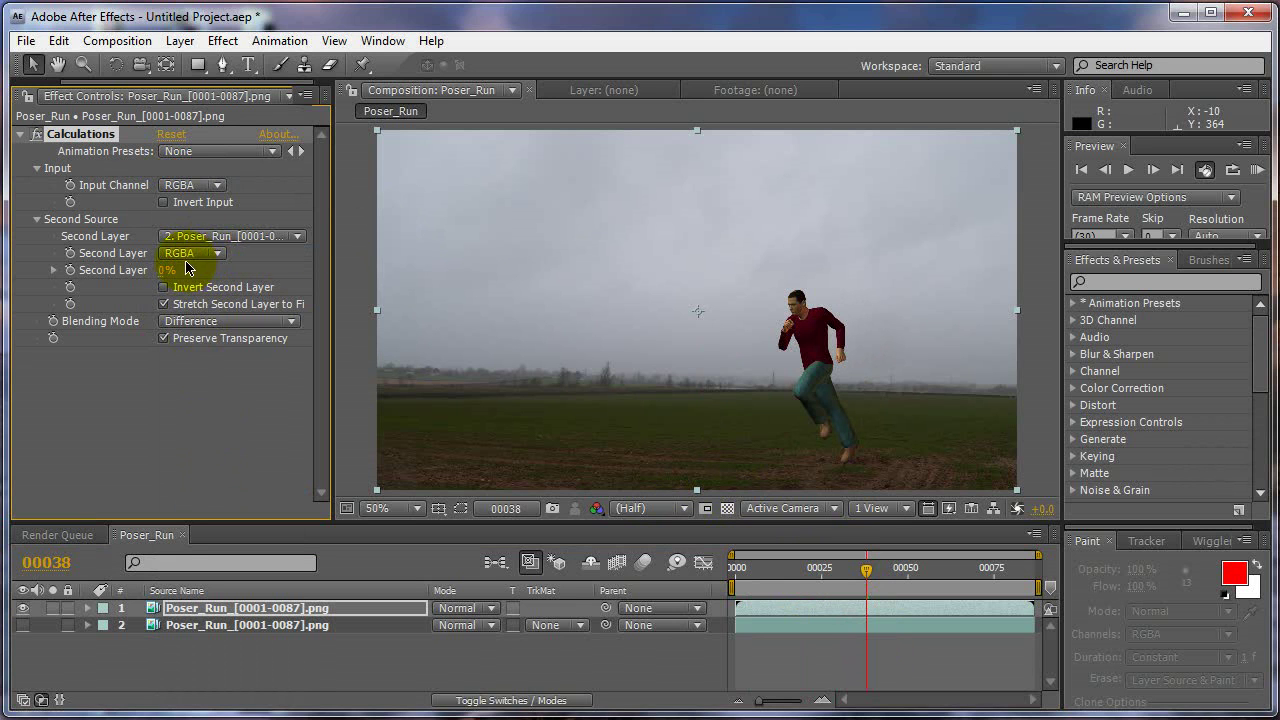
drag(166, 270, 431, 290)
Try Invert Input and second-layer inversion, then turn both off and preview the runner on black
click(164, 202)
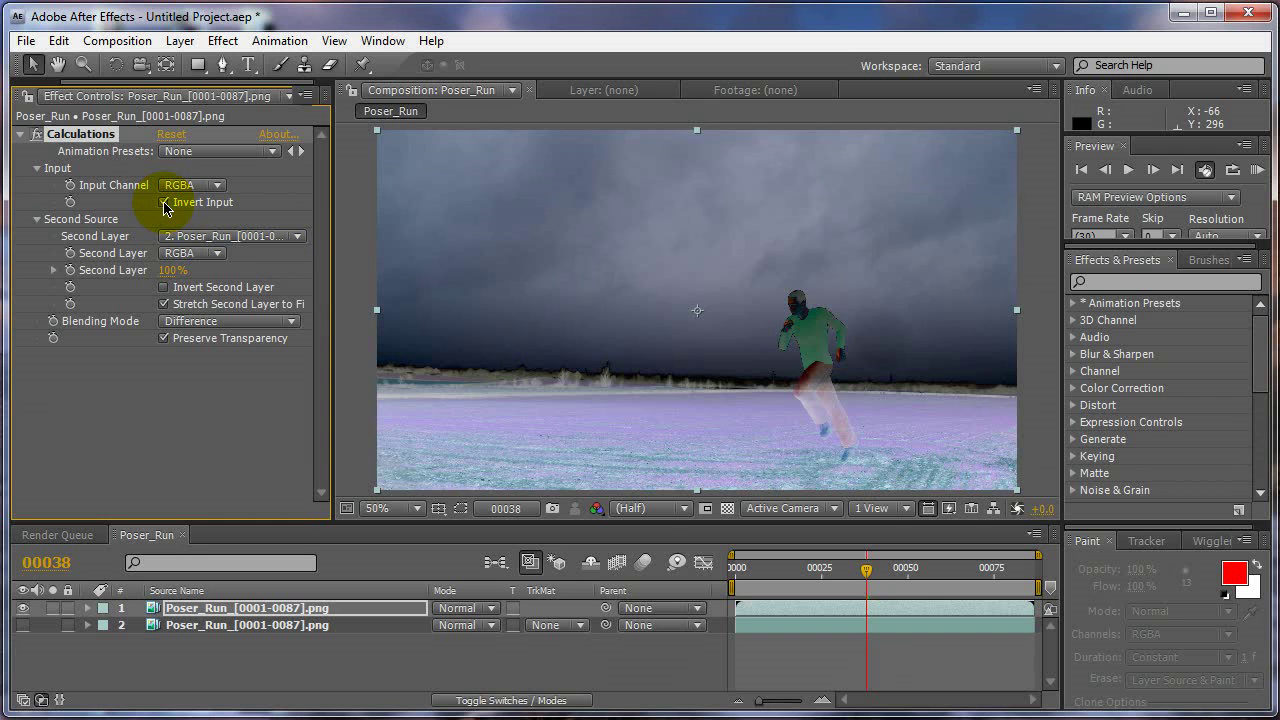
click(165, 288)
click(165, 288)
click(164, 202)
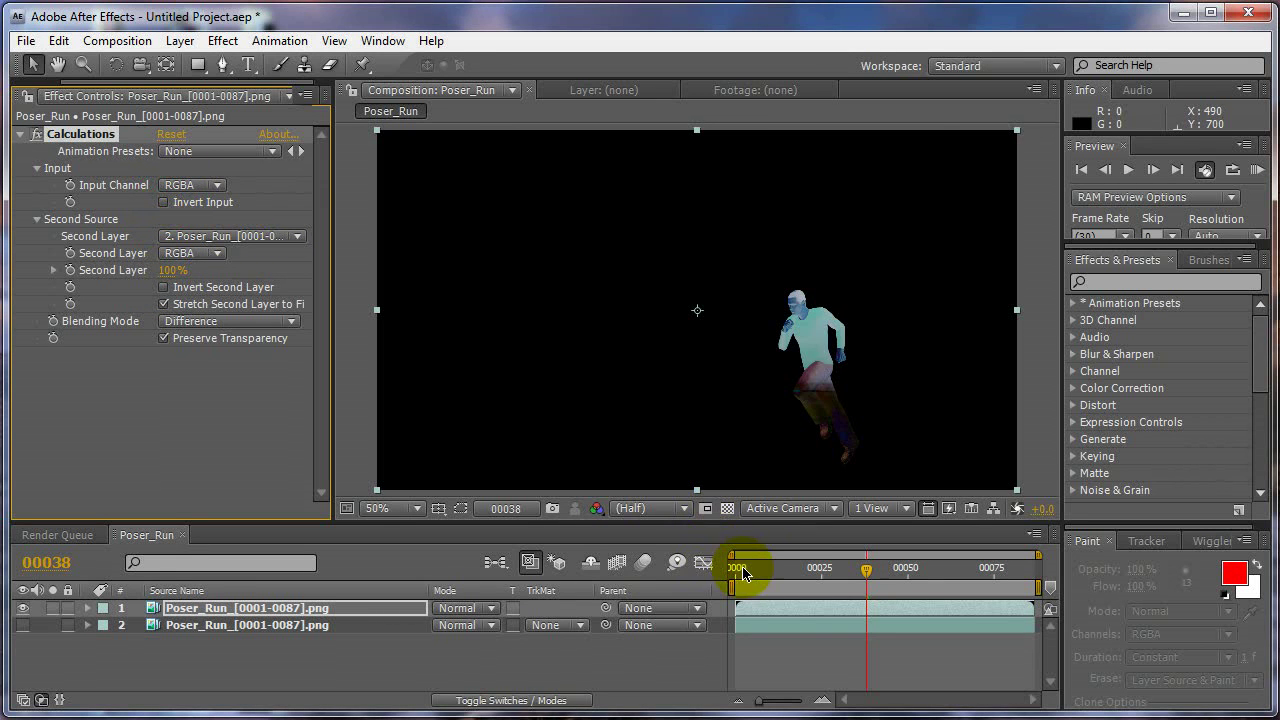
drag(745, 572, 712, 600)
Switch both the input and second-layer channels to Green and preview the greyscale runner
click(184, 189)
click(192, 246)
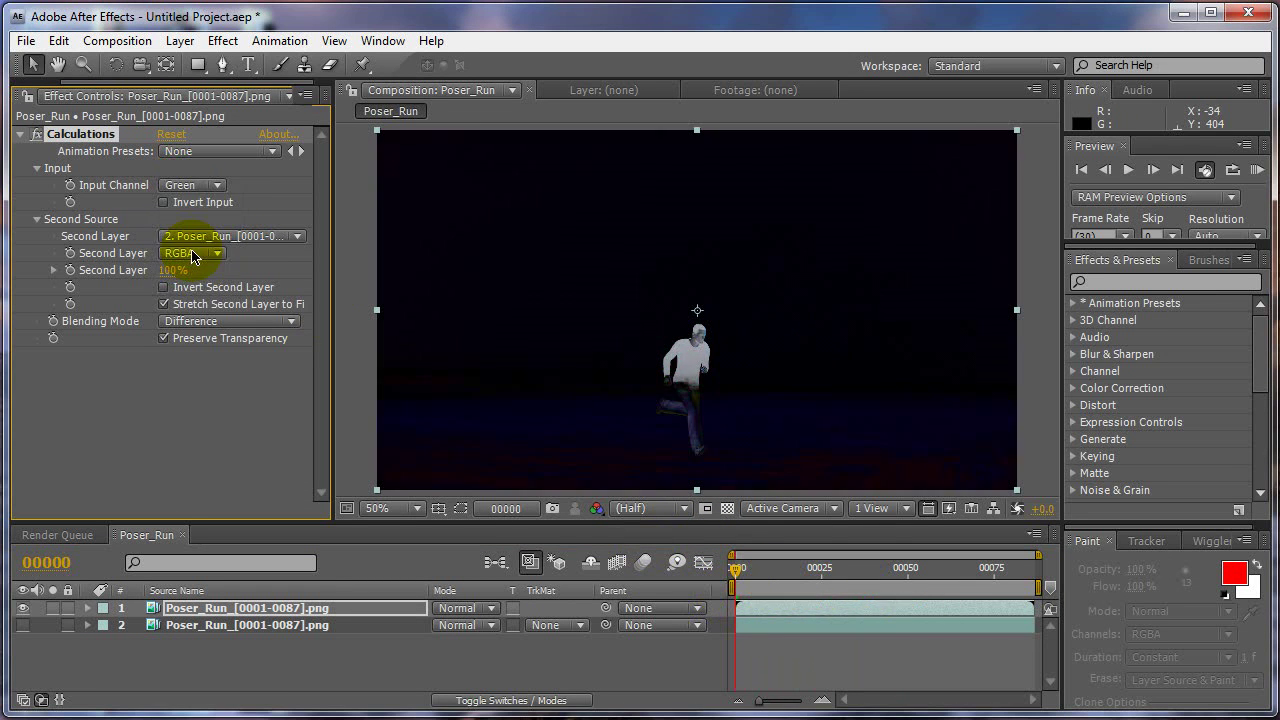
click(193, 254)
click(192, 312)
drag(767, 582, 697, 571)
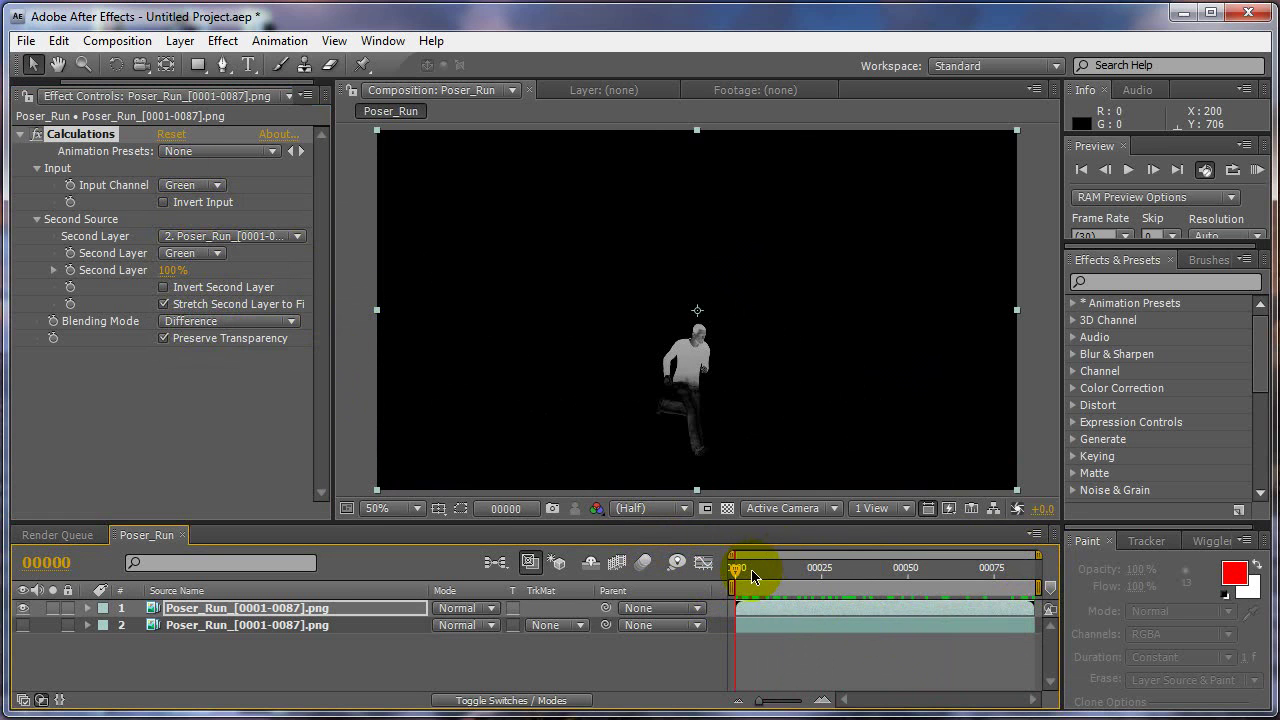
drag(749, 571, 873, 571)
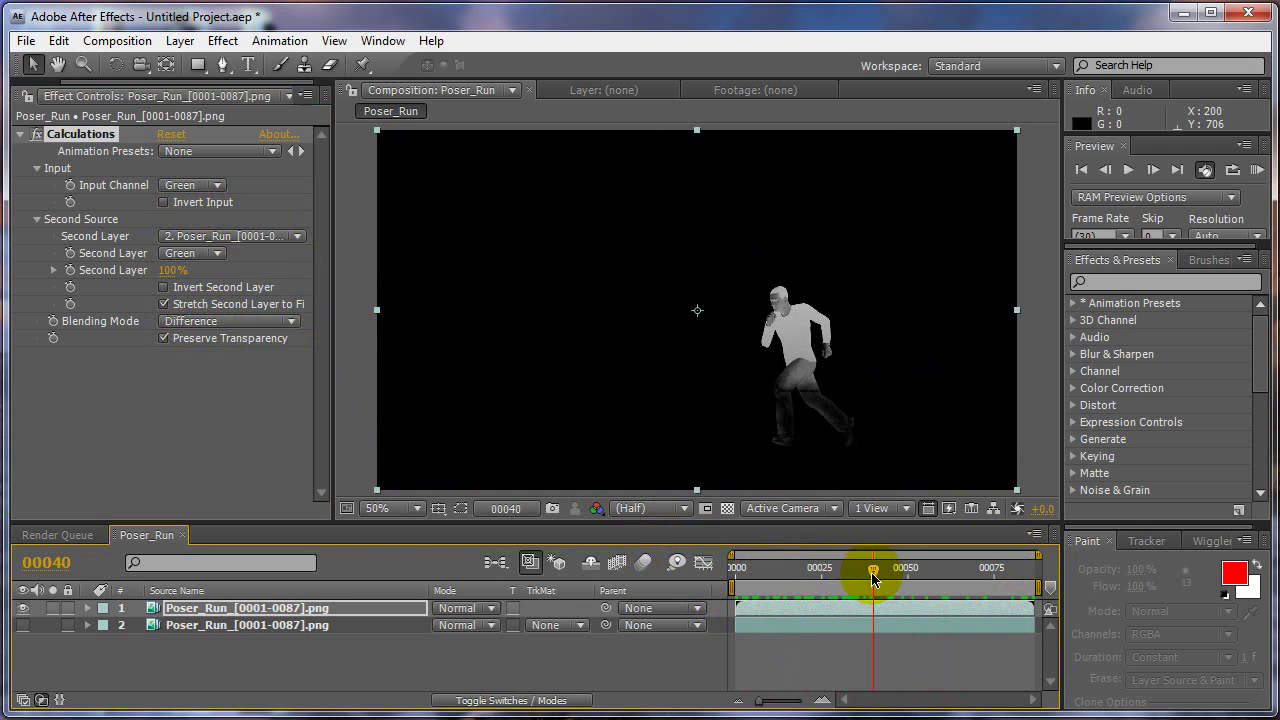
Set the input and second-layer channels back to RGBA
click(188, 185)
click(193, 128)
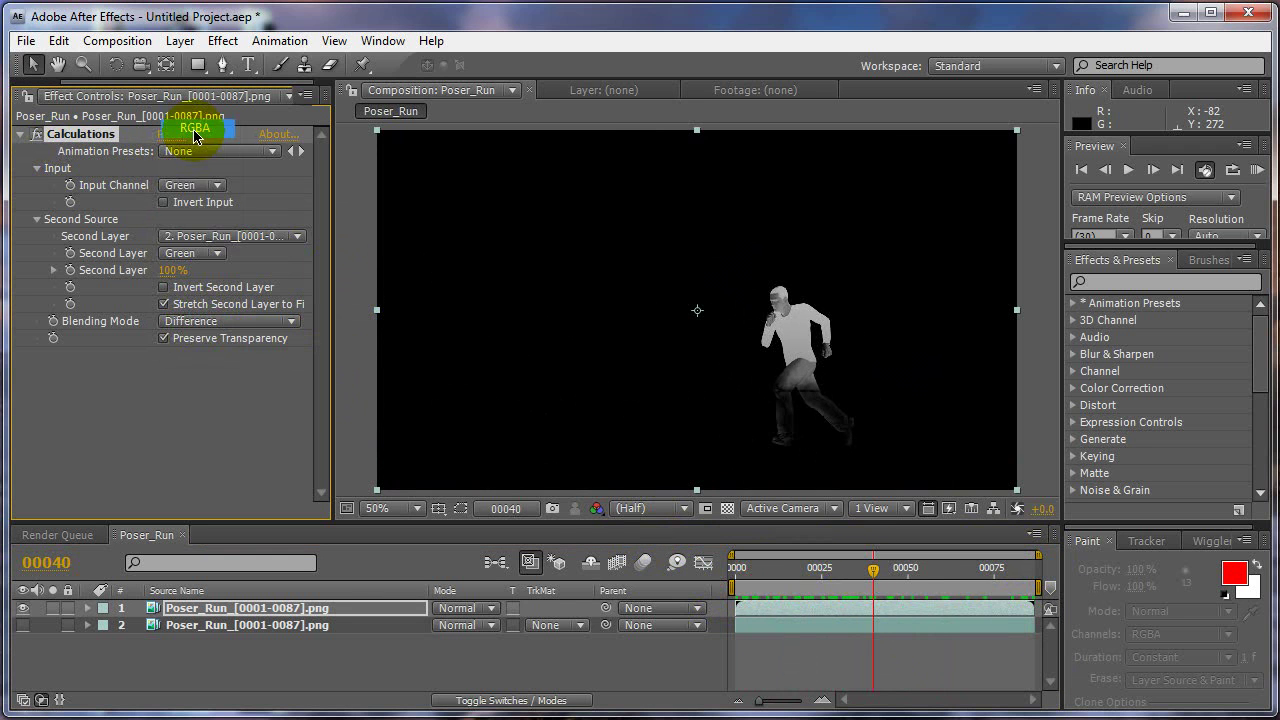
click(193, 256)
click(191, 195)
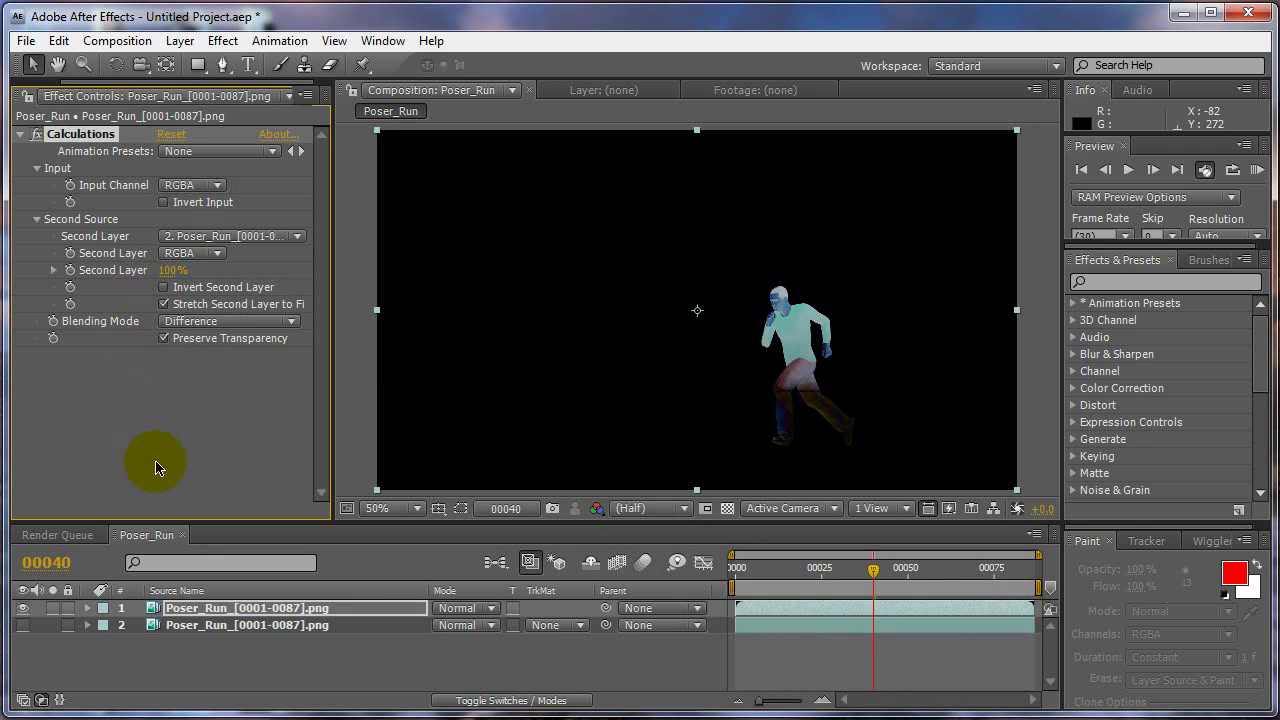
Add a Tint effect to the top layer and reorder it relative to Calculations
right_click(96, 446)
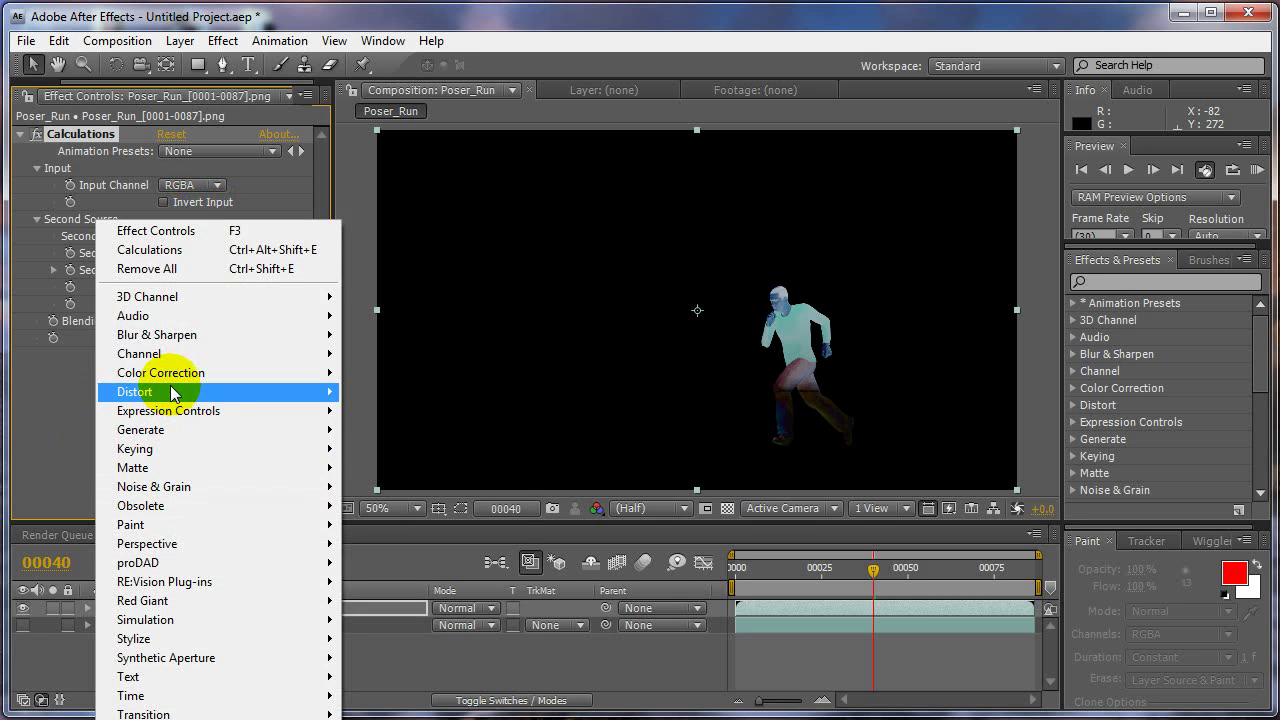
mouse_move(179, 386)
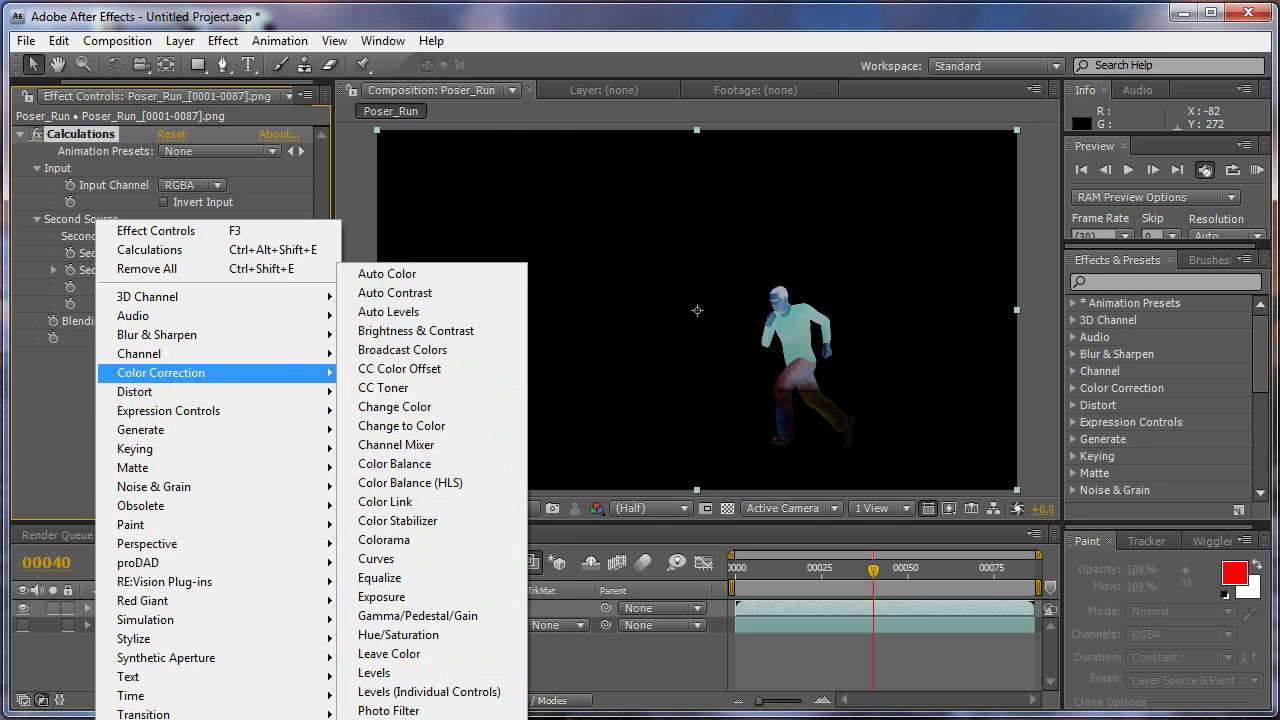
click(390, 719)
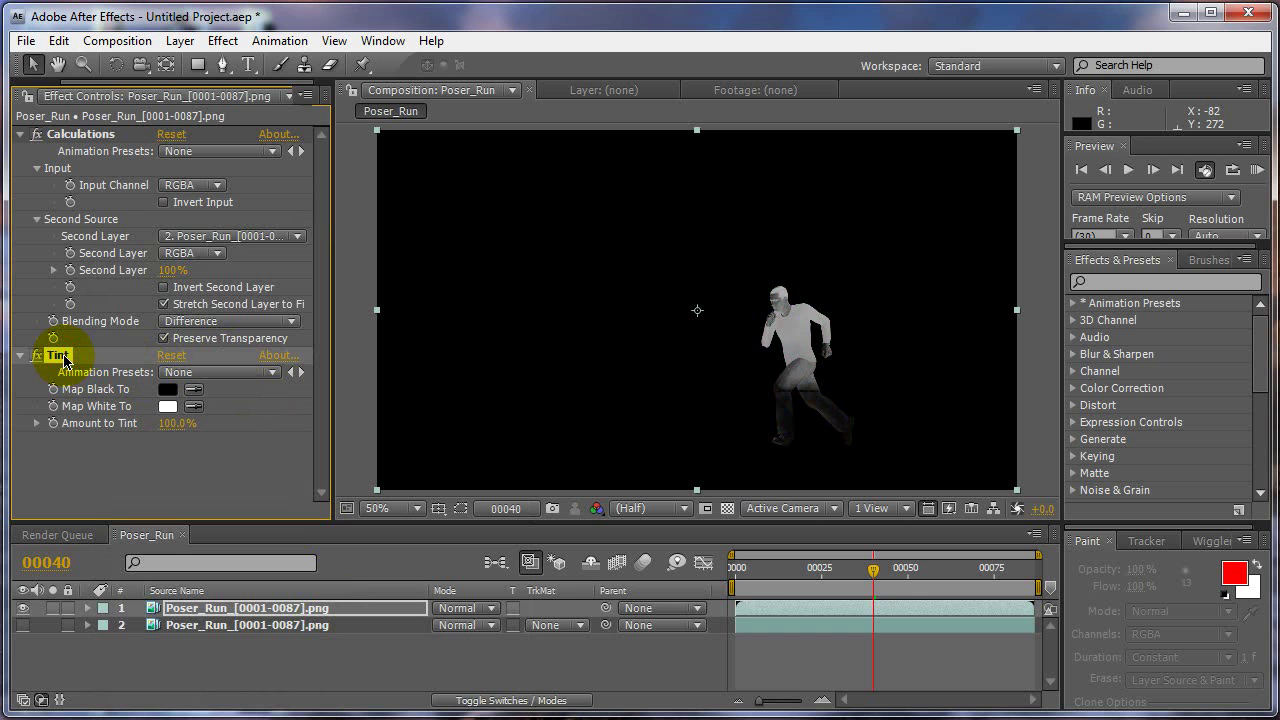
drag(58, 362, 100, 460)
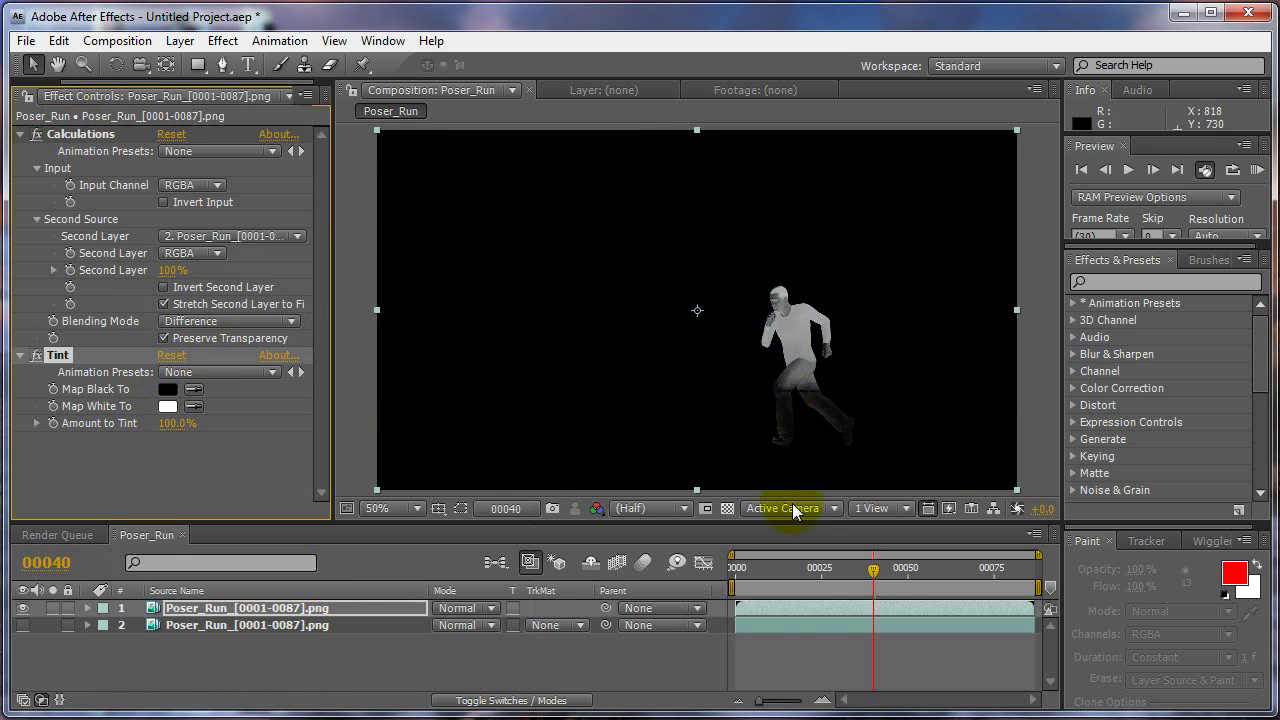
Scrub through the run around frame 46 to review the grey runner on black
drag(815, 568, 907, 563)
drag(766, 570, 849, 568)
drag(772, 570, 896, 577)
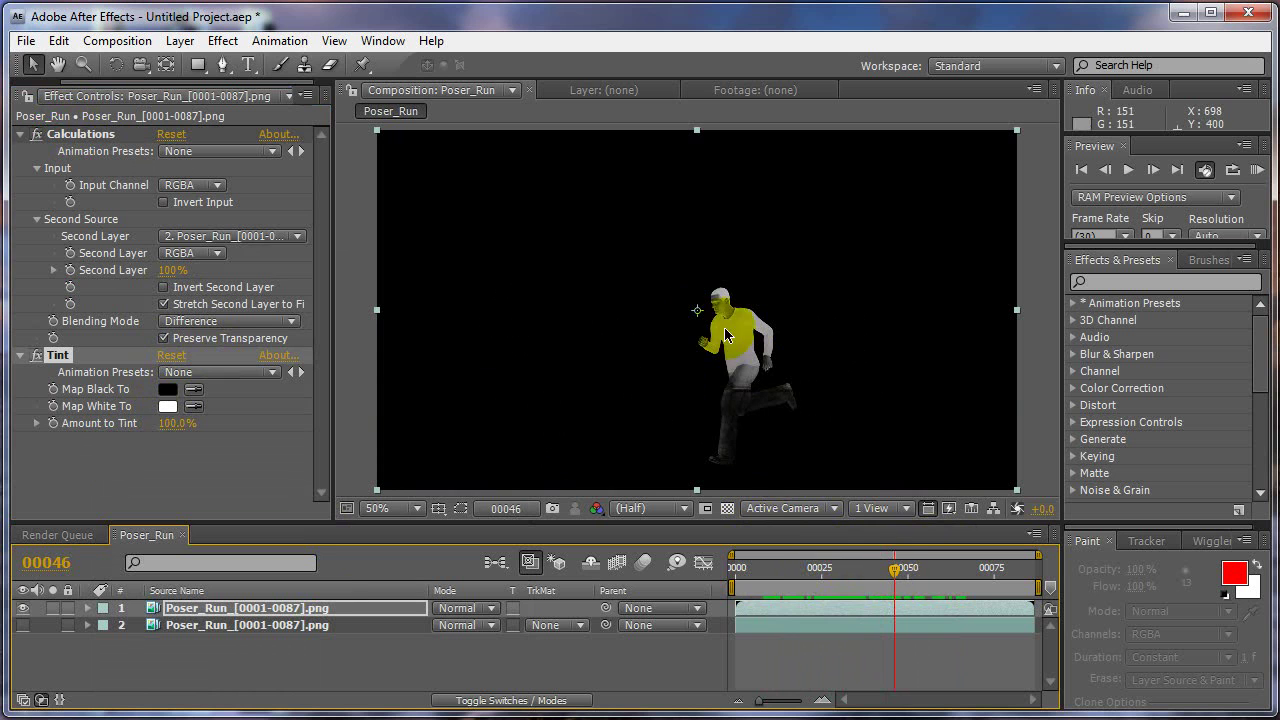
drag(766, 569, 929, 590)
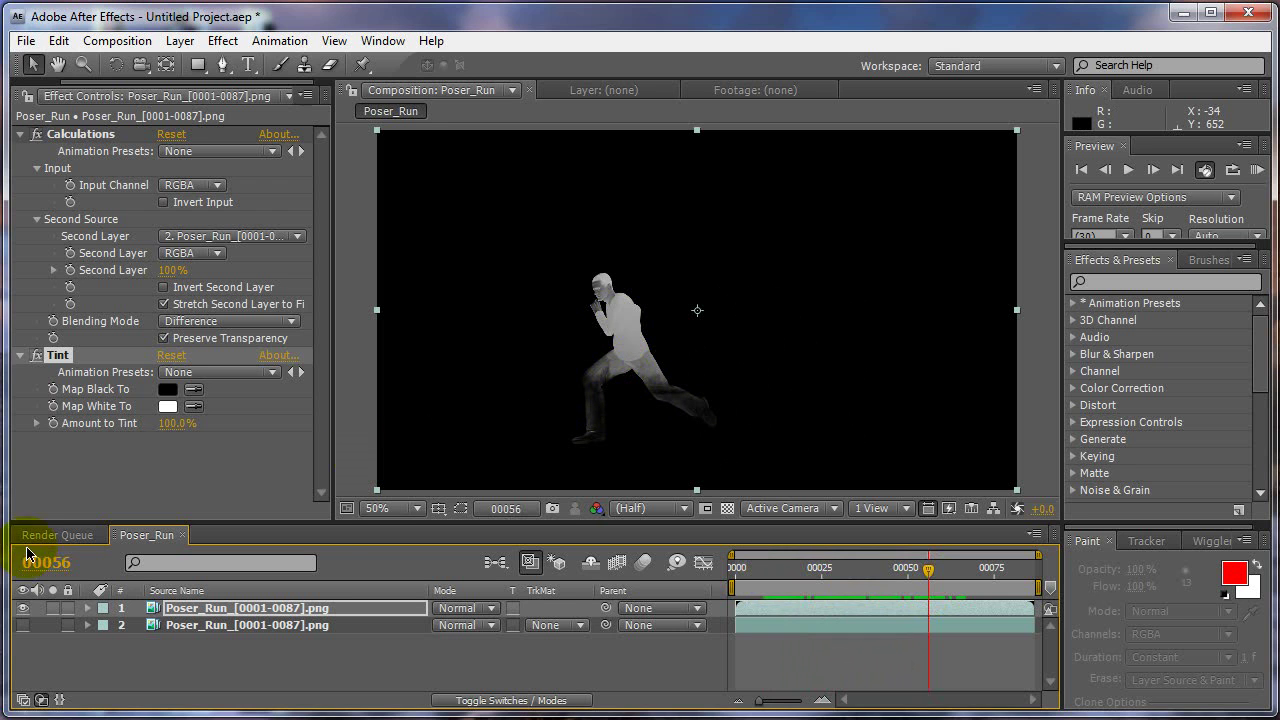
click(192, 405)
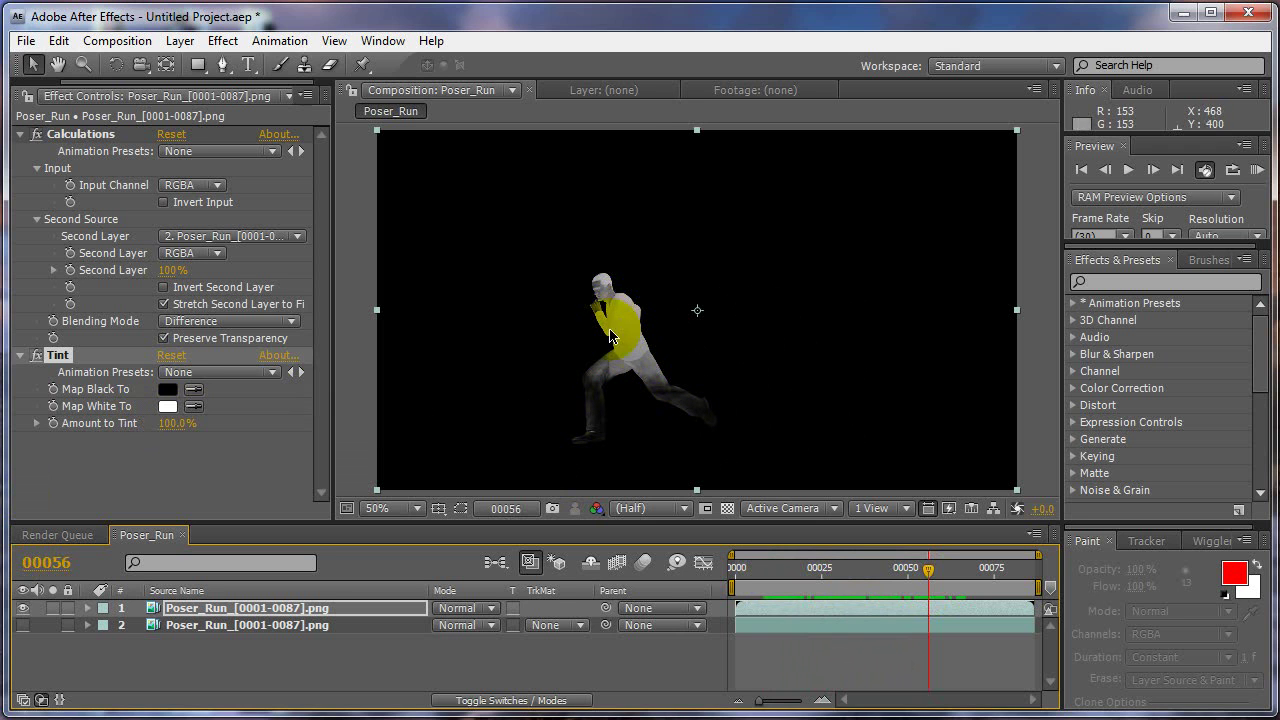
Add Color Correction > Equalize after Tint and scrub to check the white silhouette
right_click(57, 467)
mouse_move(135, 375)
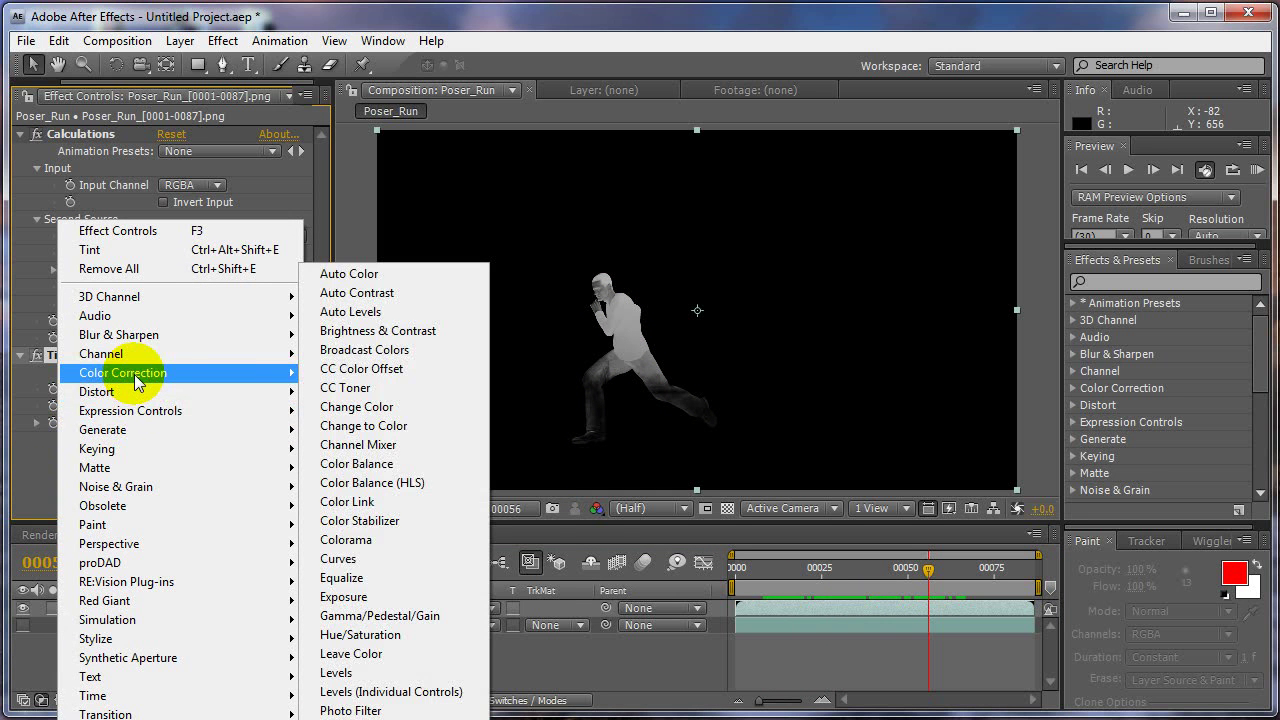
click(350, 577)
drag(740, 568, 932, 566)
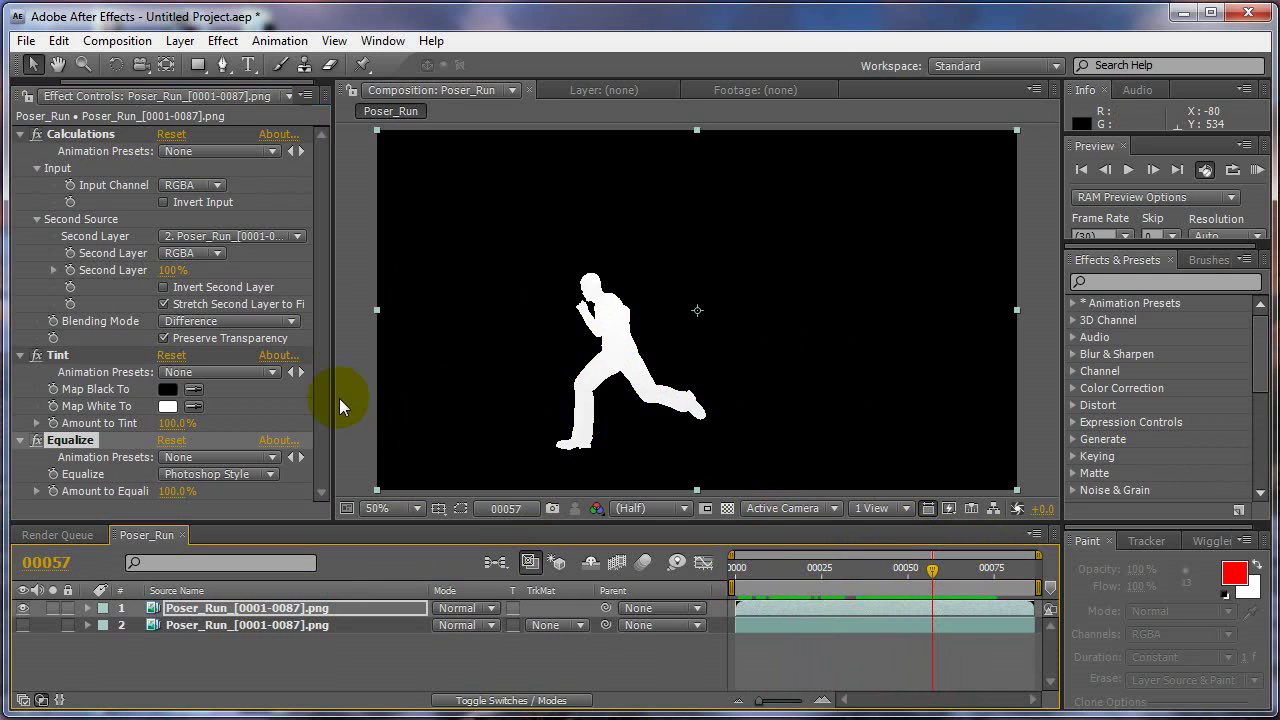
Add Noise & Grain > Median to layer 1 with a Radius of 2
right_click(232, 613)
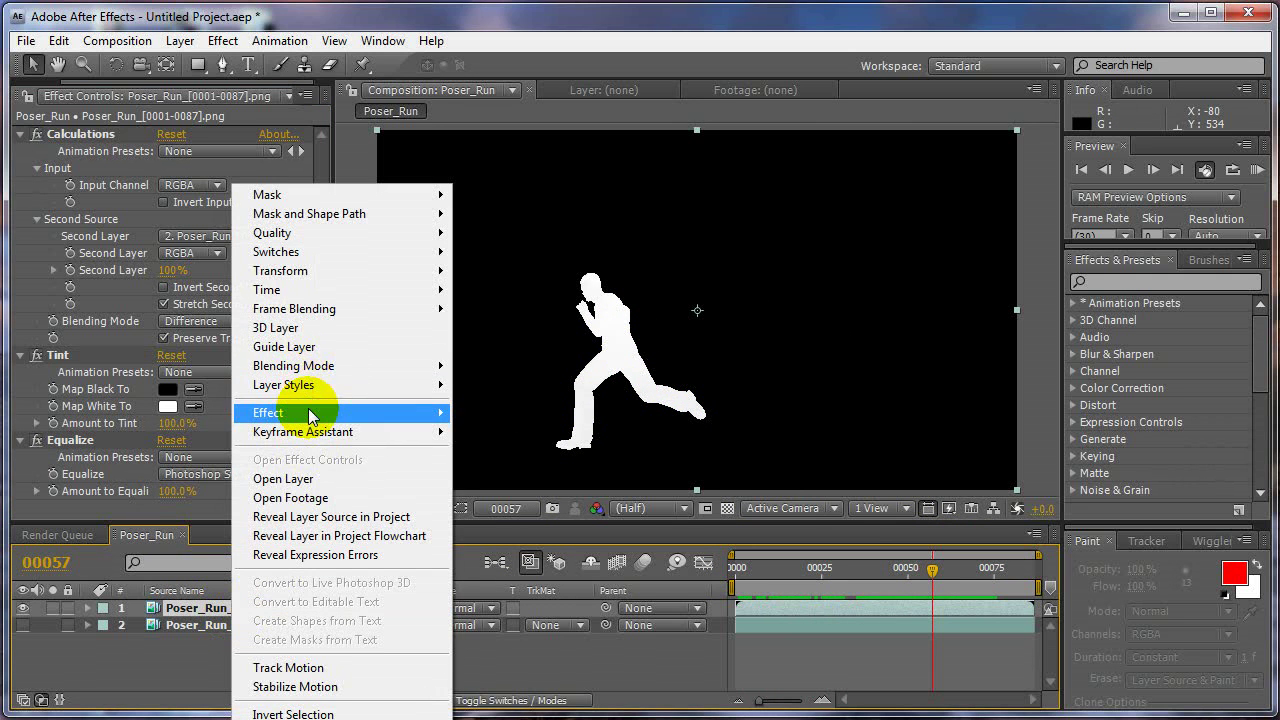
mouse_move(310, 415)
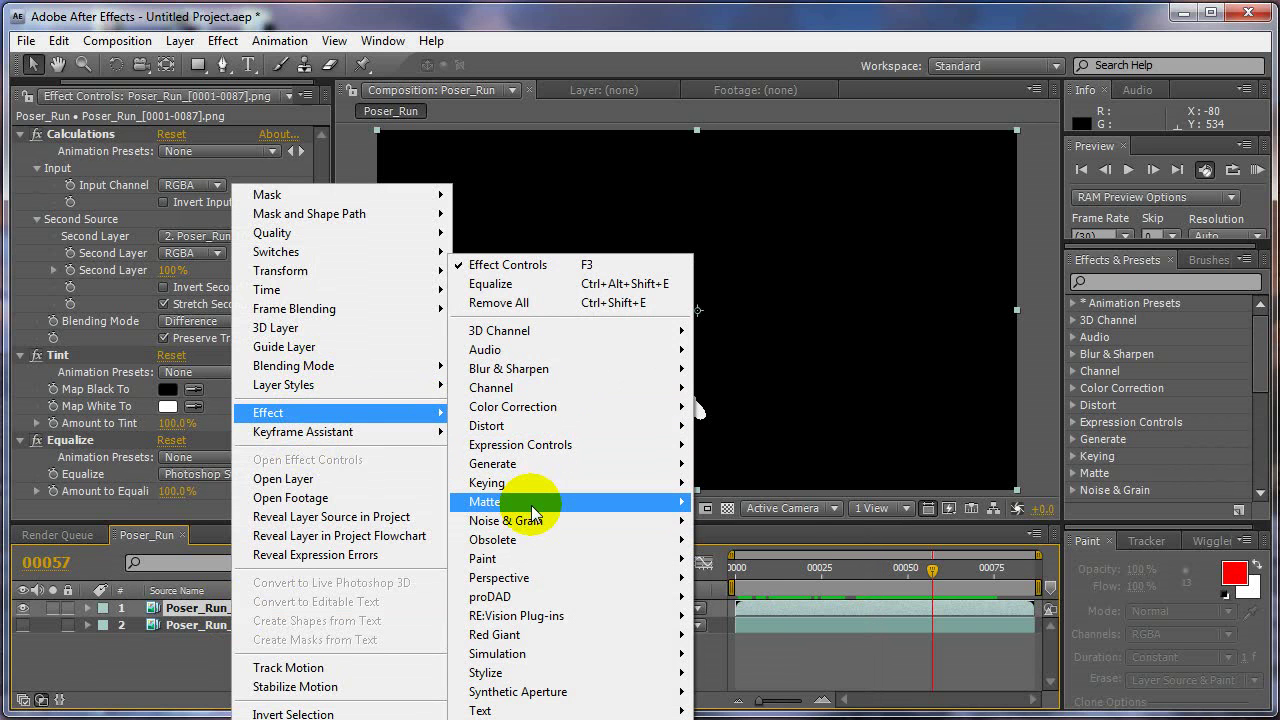
mouse_move(535, 521)
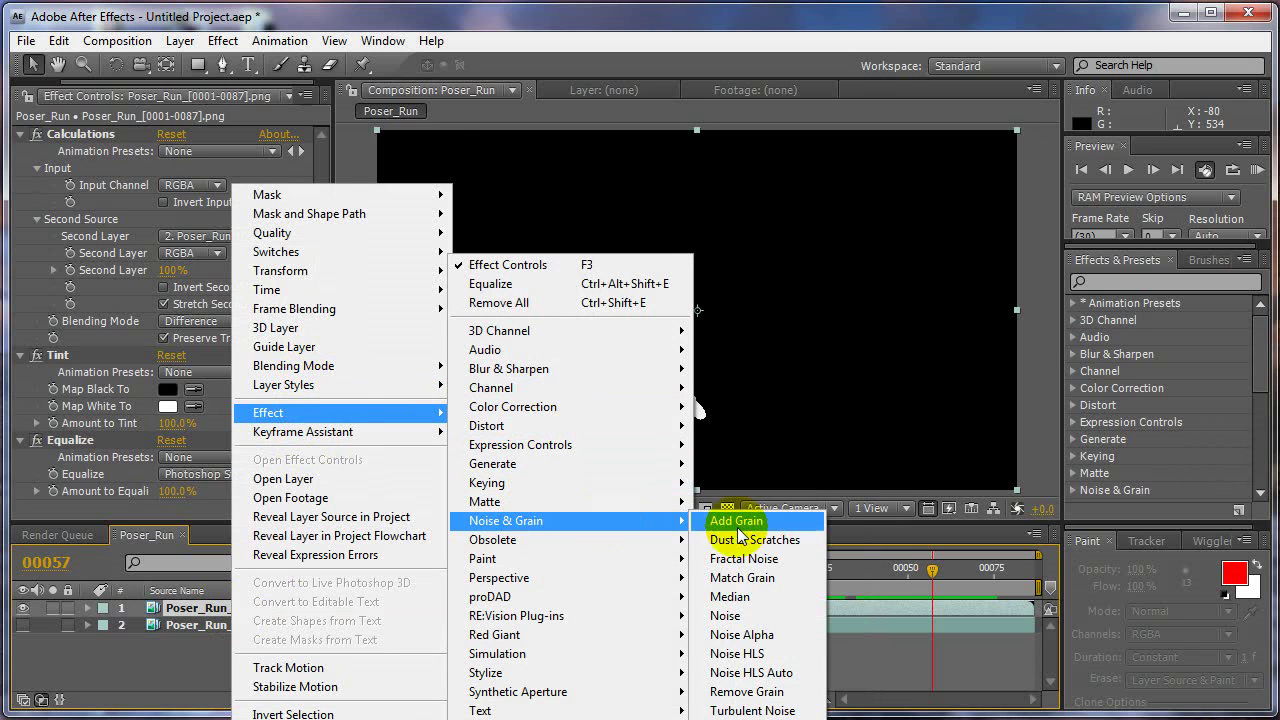
click(766, 597)
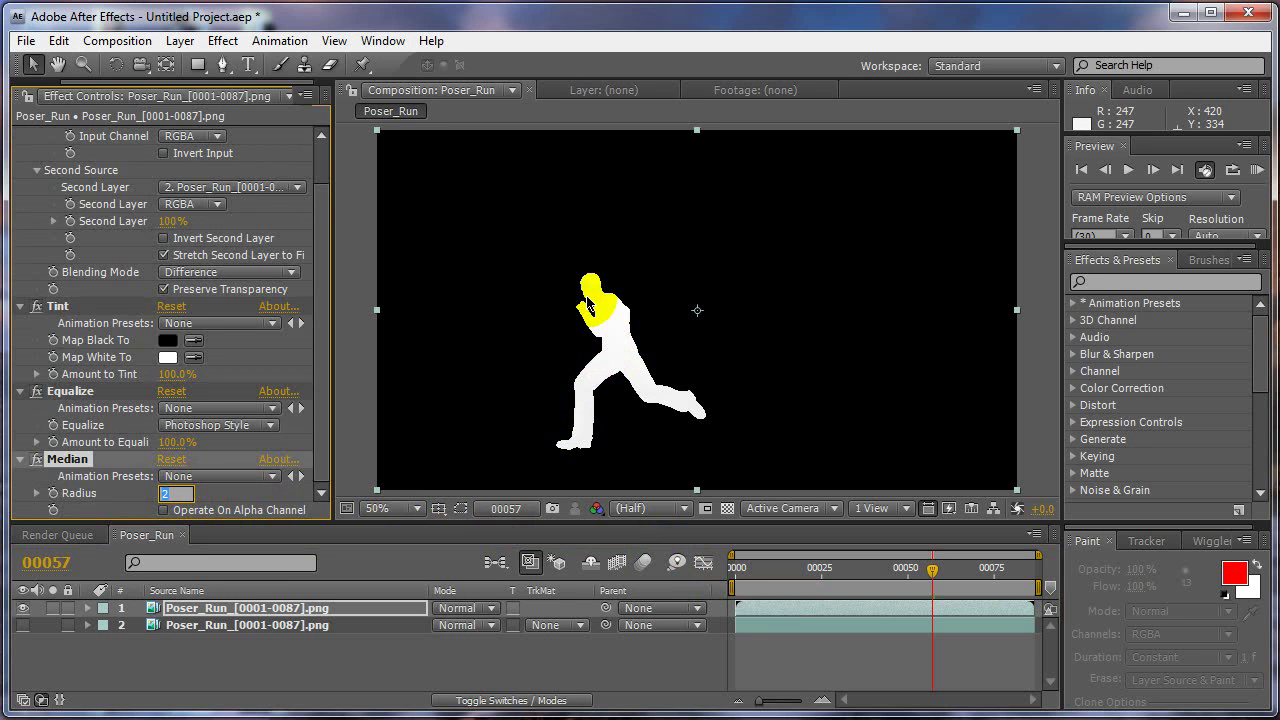
Zoom the viewer to 100% and pan around the runner, inspecting silhouette edges across frames
drag(787, 580, 763, 580)
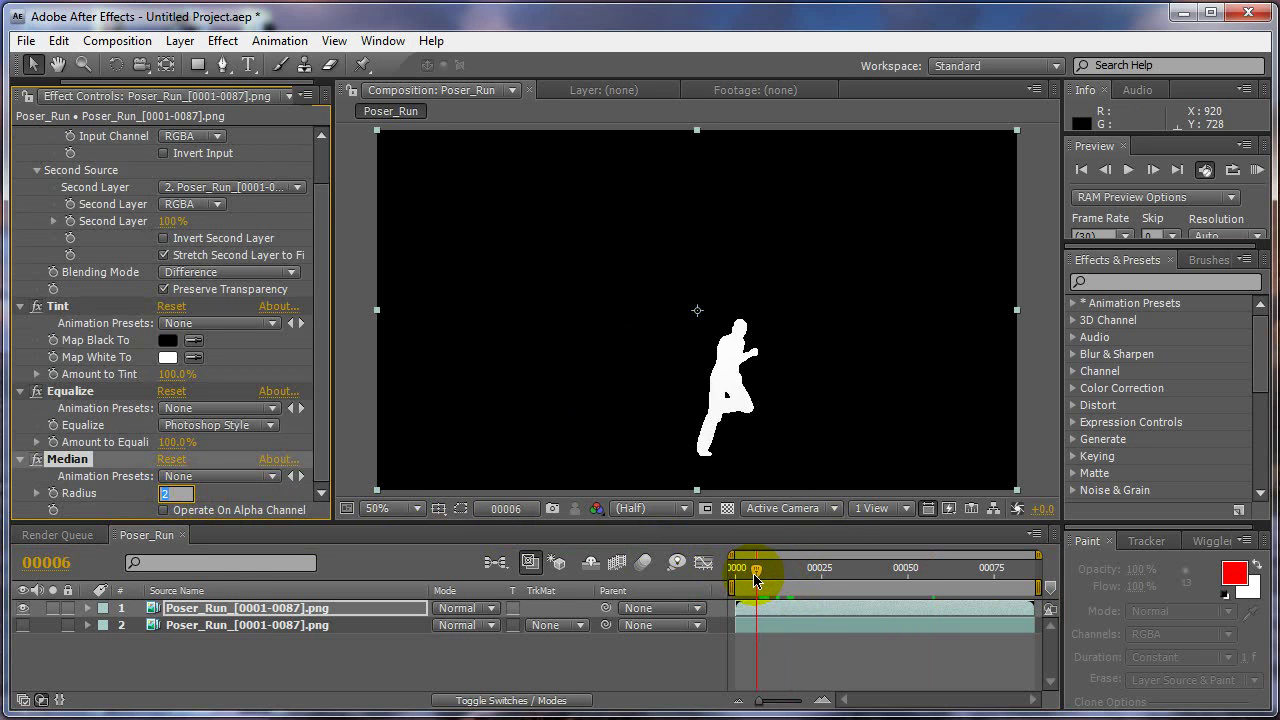
drag(756, 575, 768, 575)
key(period)
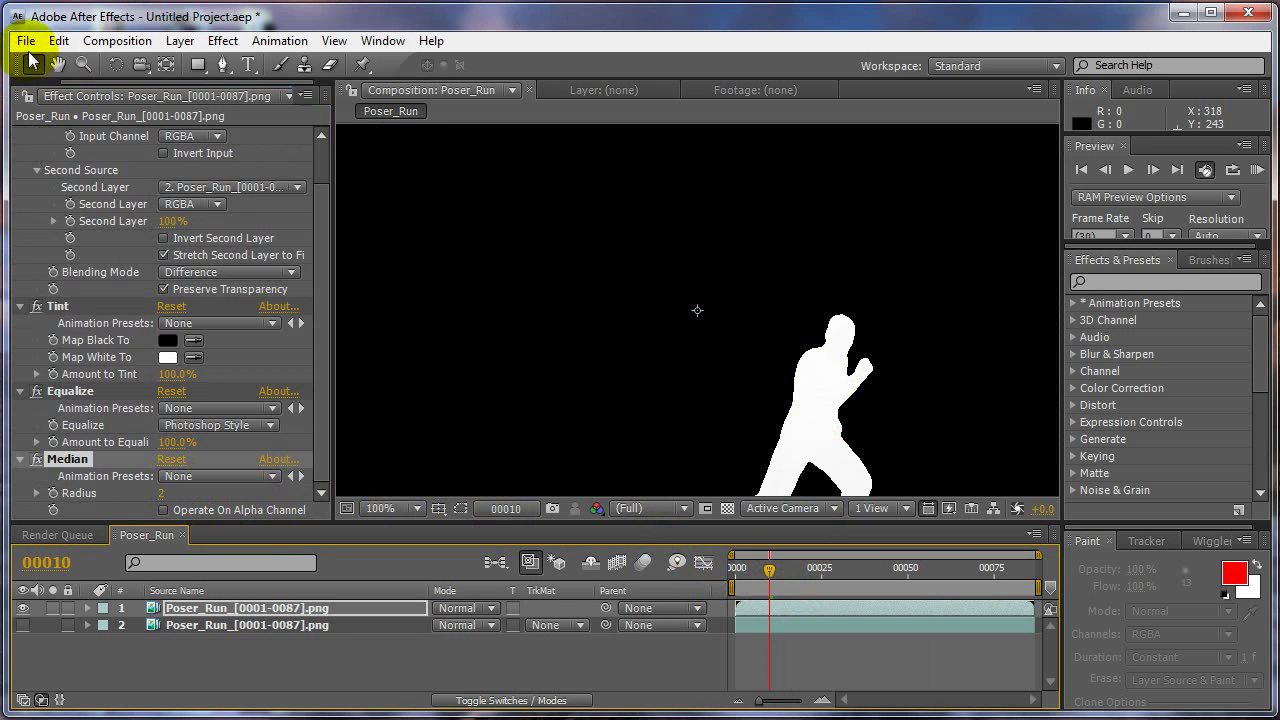
click(60, 63)
drag(651, 423, 600, 271)
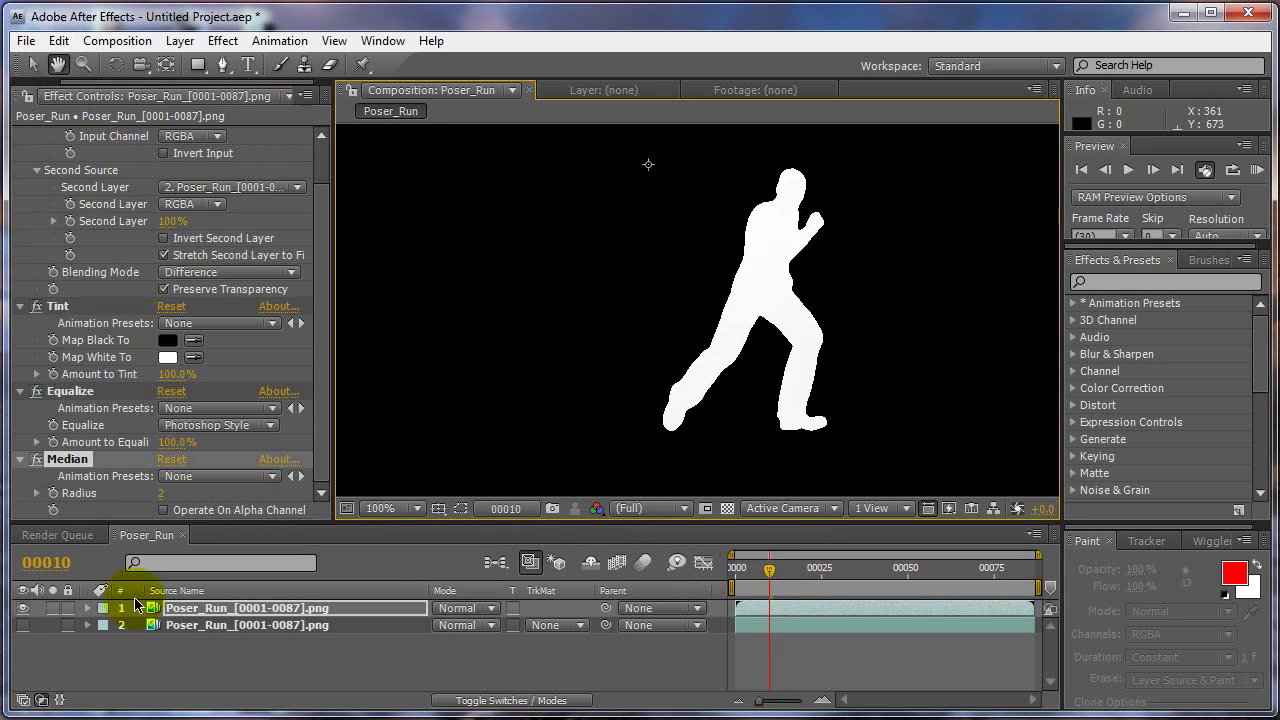
click(33, 63)
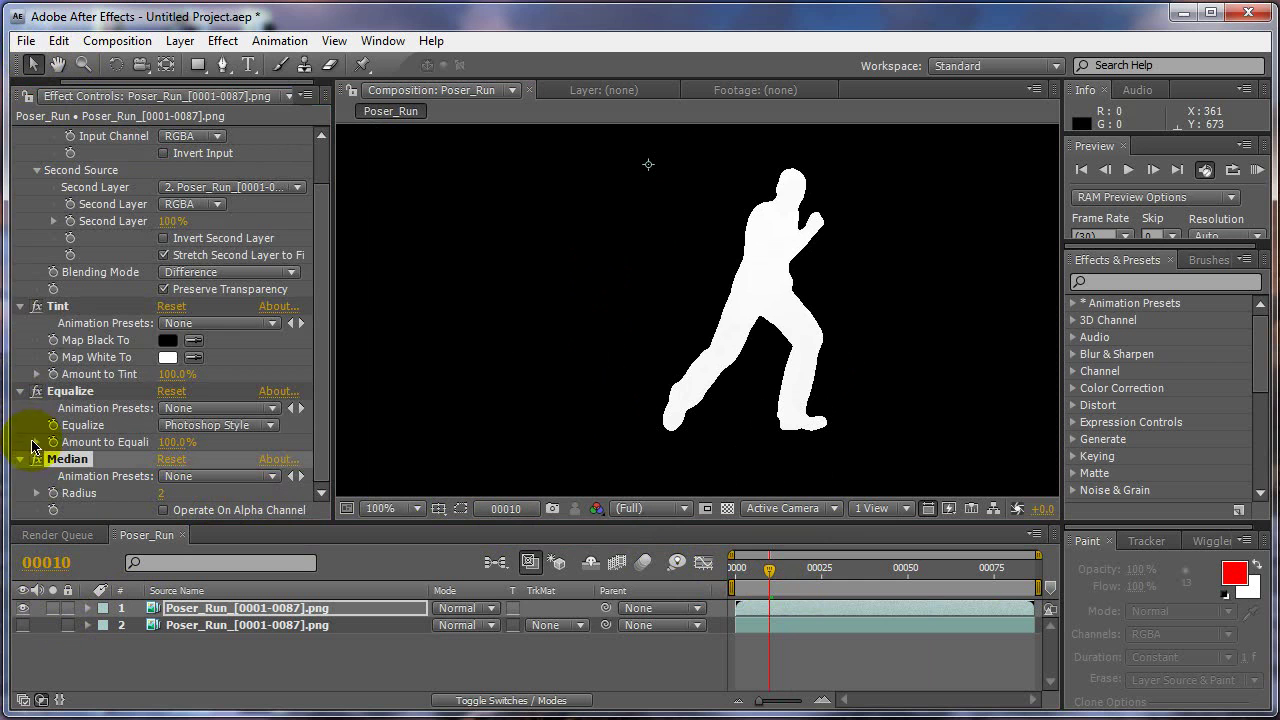
drag(770, 570, 959, 572)
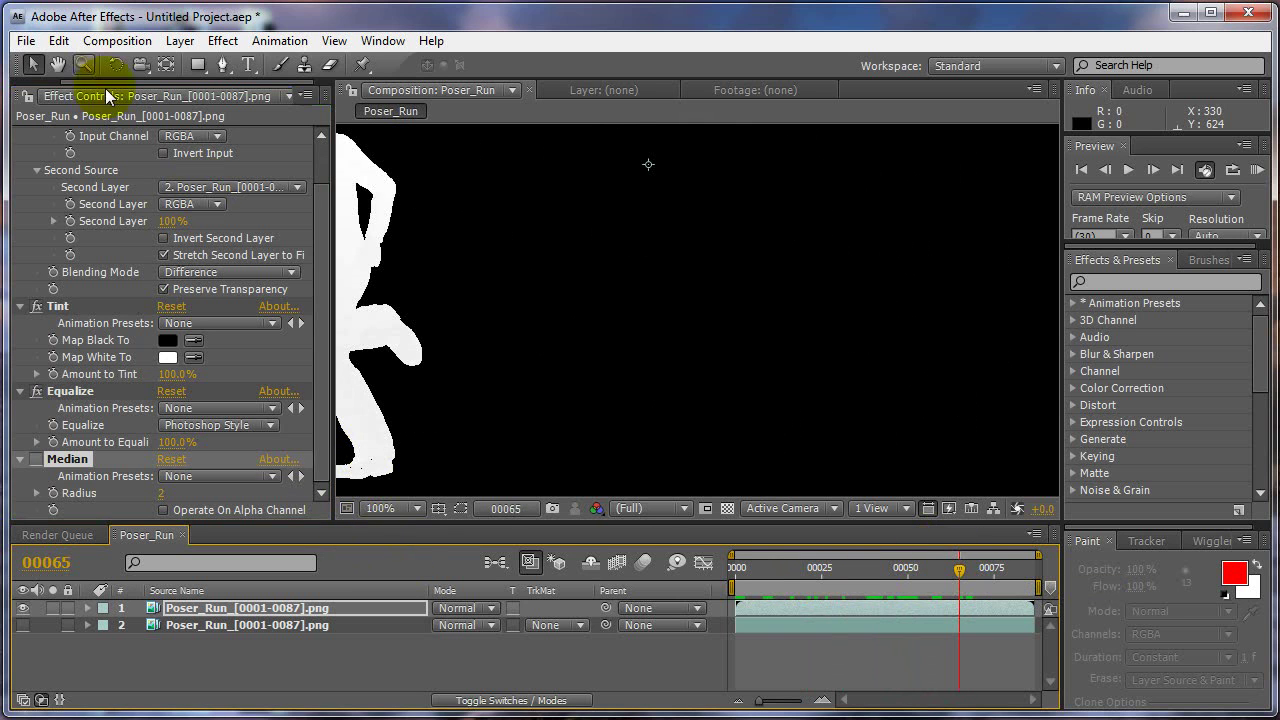
click(57, 64)
drag(433, 274, 599, 310)
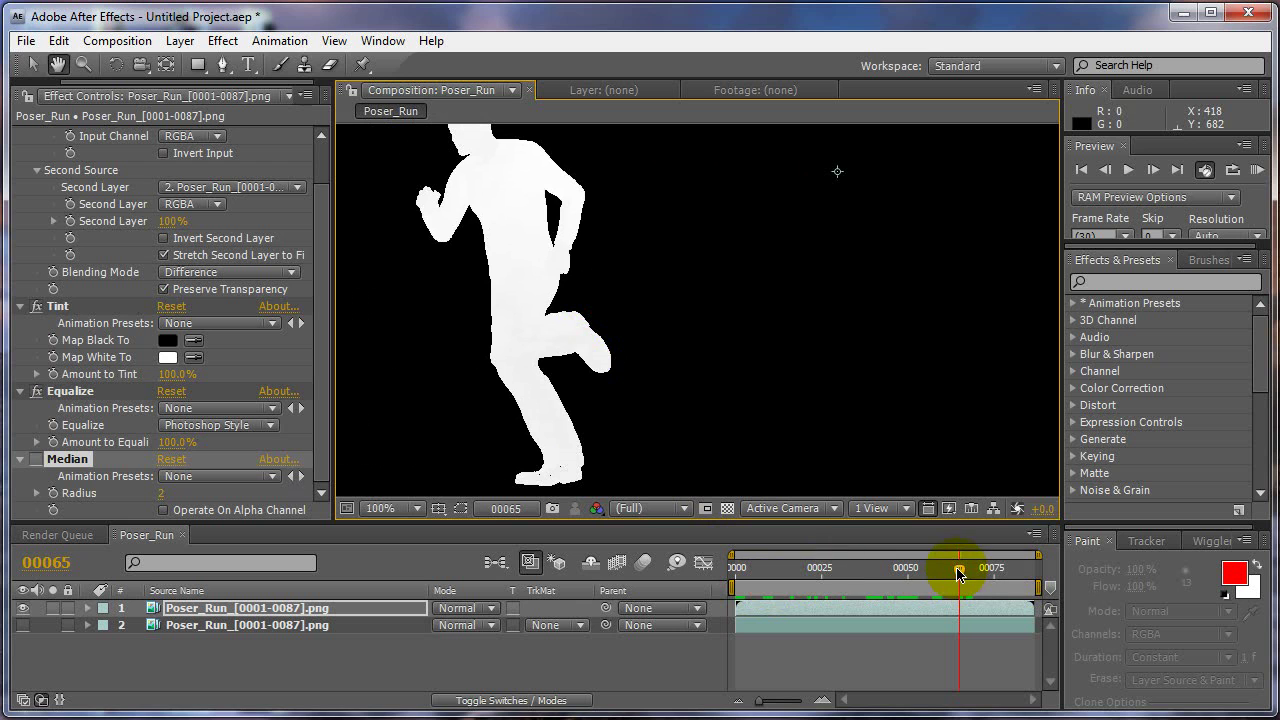
drag(958, 573, 957, 572)
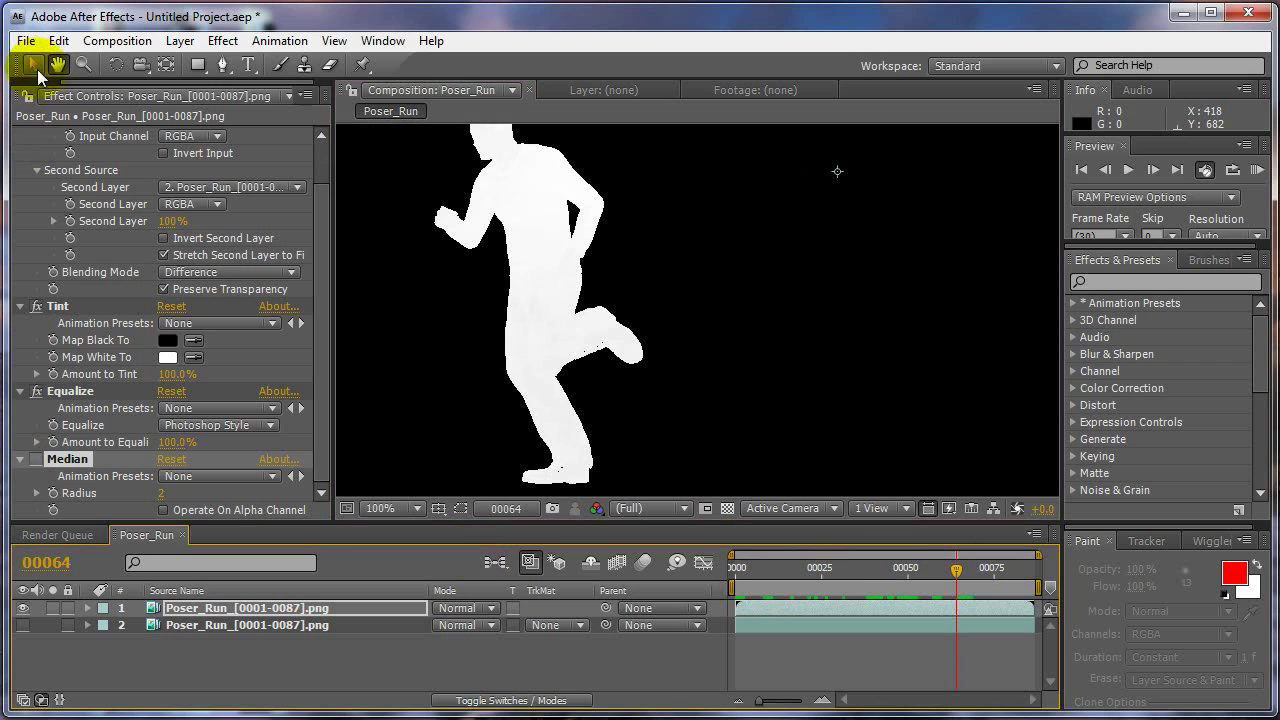
Lower the Median Radius to 1 and zoom the viewer back to 50%
click(38, 461)
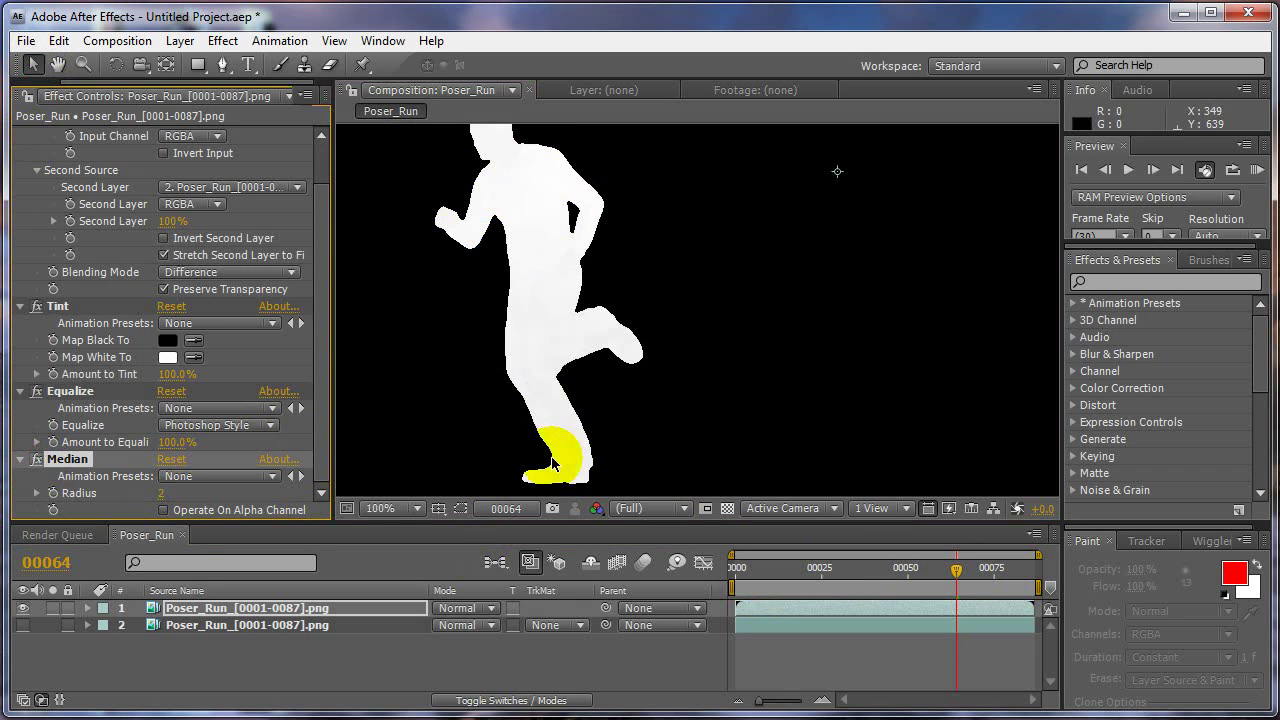
click(160, 493)
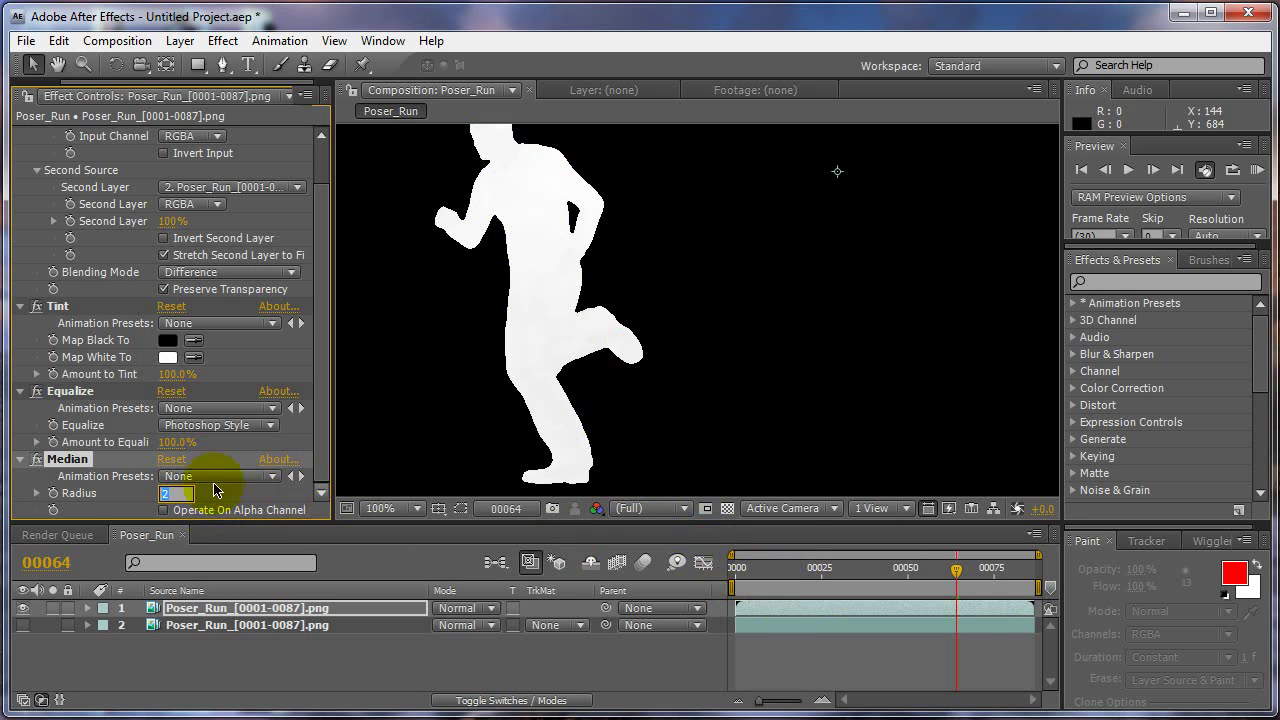
key(Down)
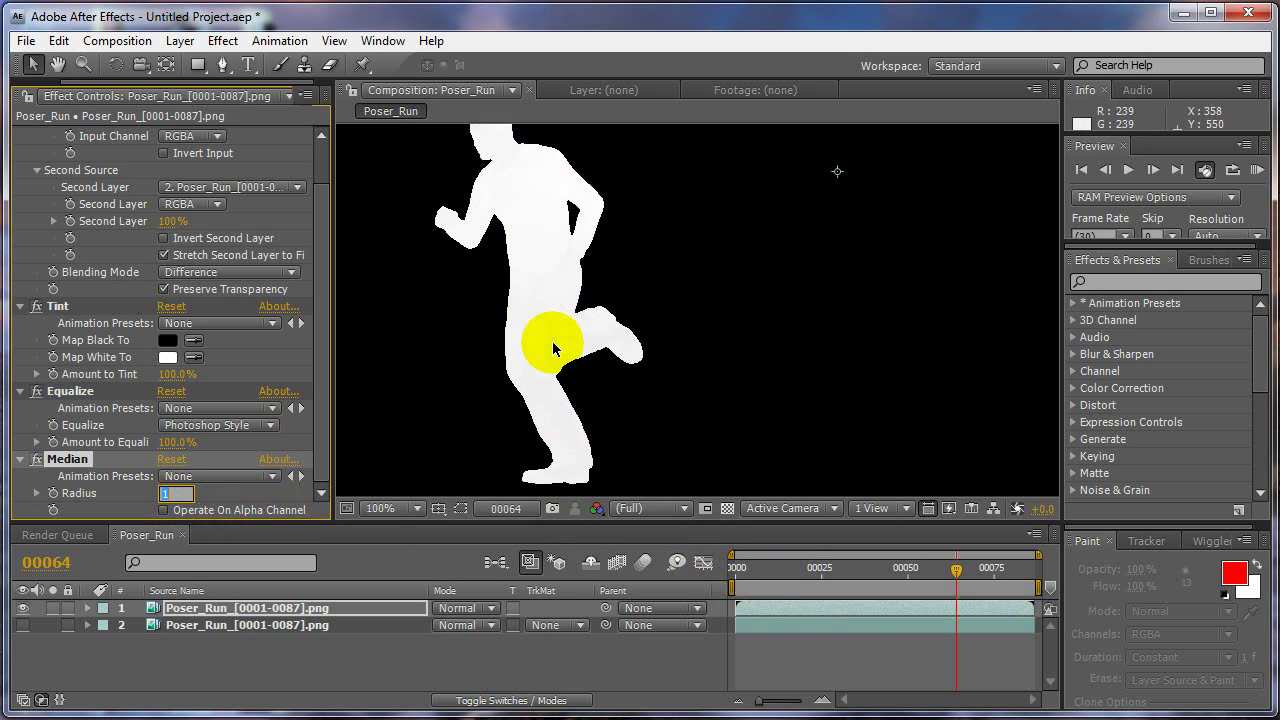
key(comma)
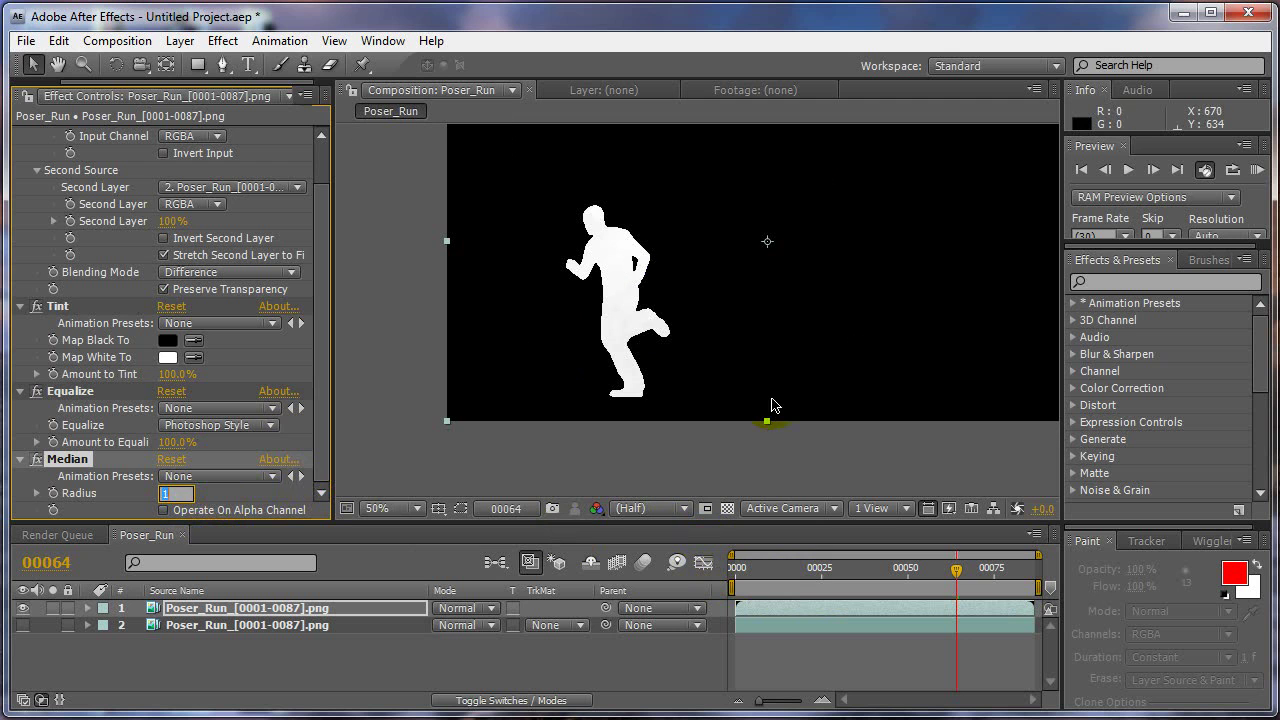
click(57, 64)
drag(684, 274, 643, 349)
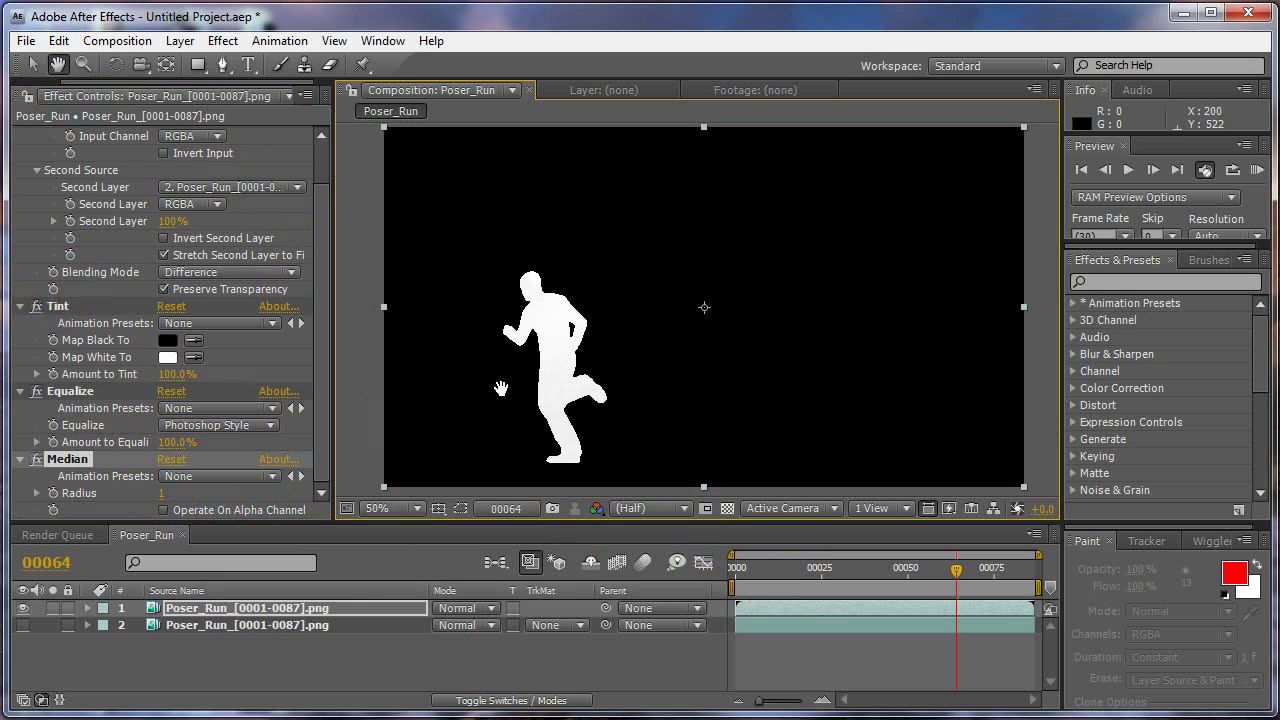
drag(783, 574, 942, 575)
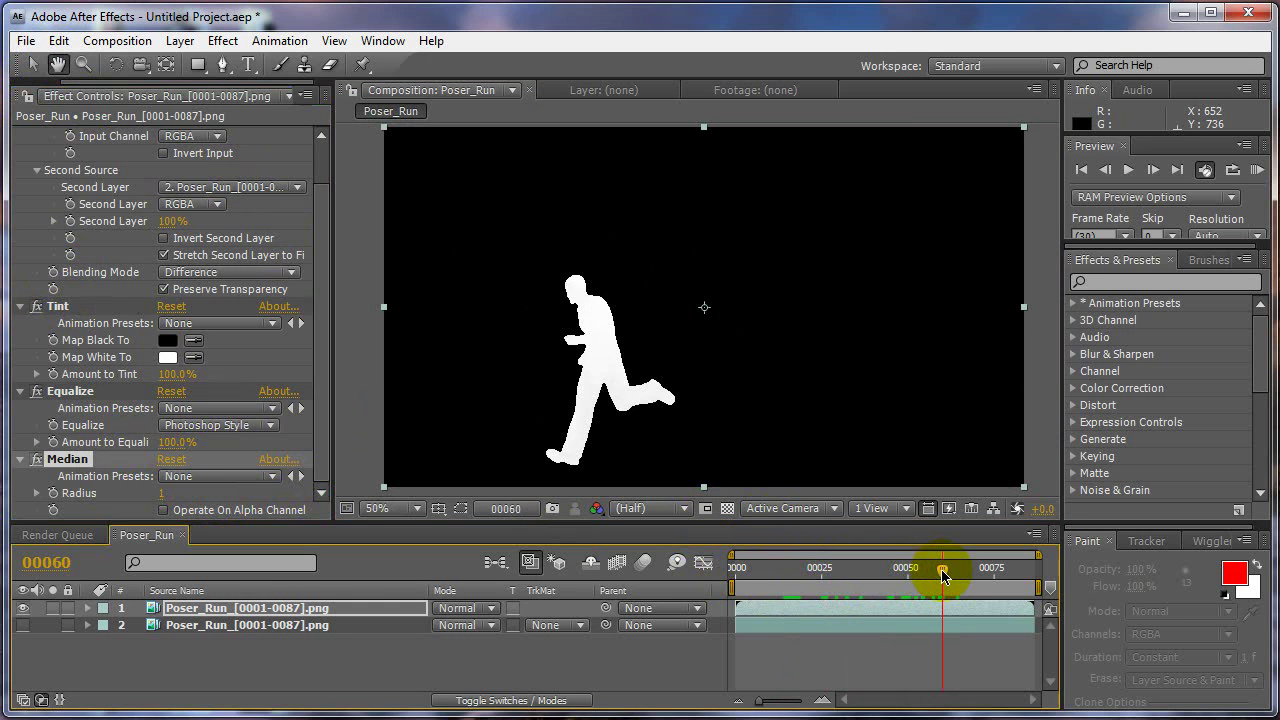
click(577, 441)
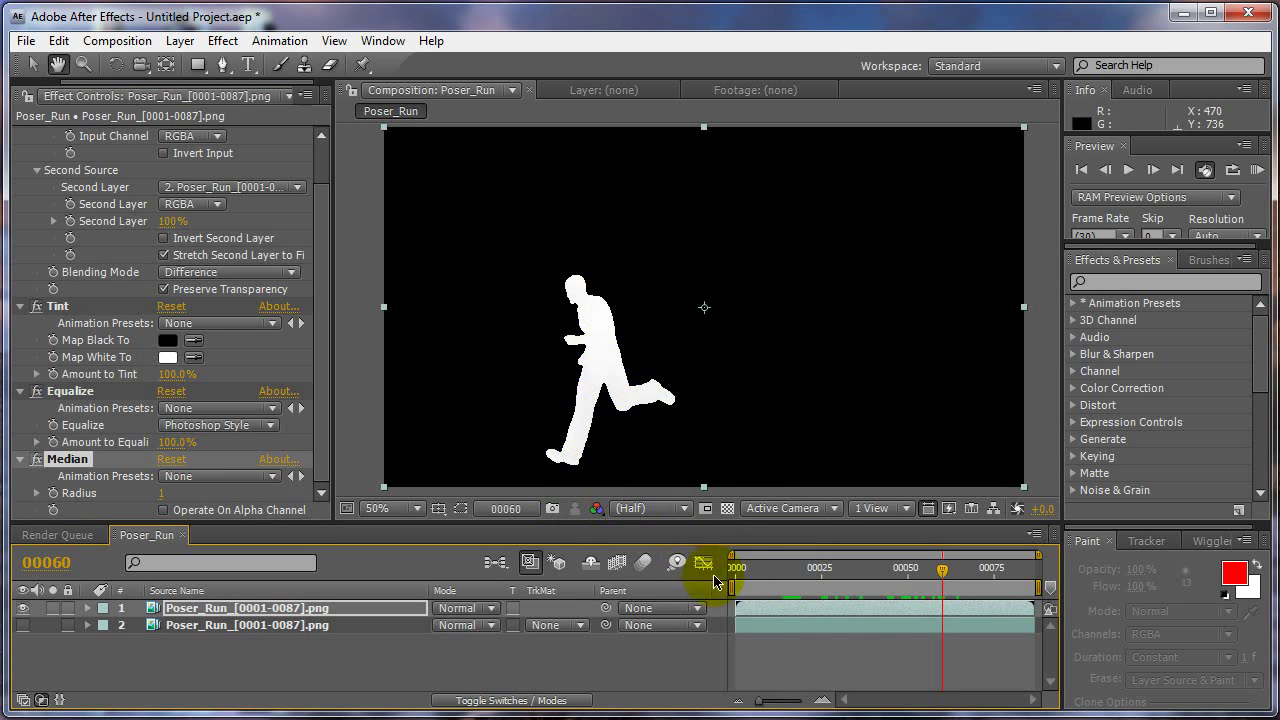
drag(762, 571, 921, 559)
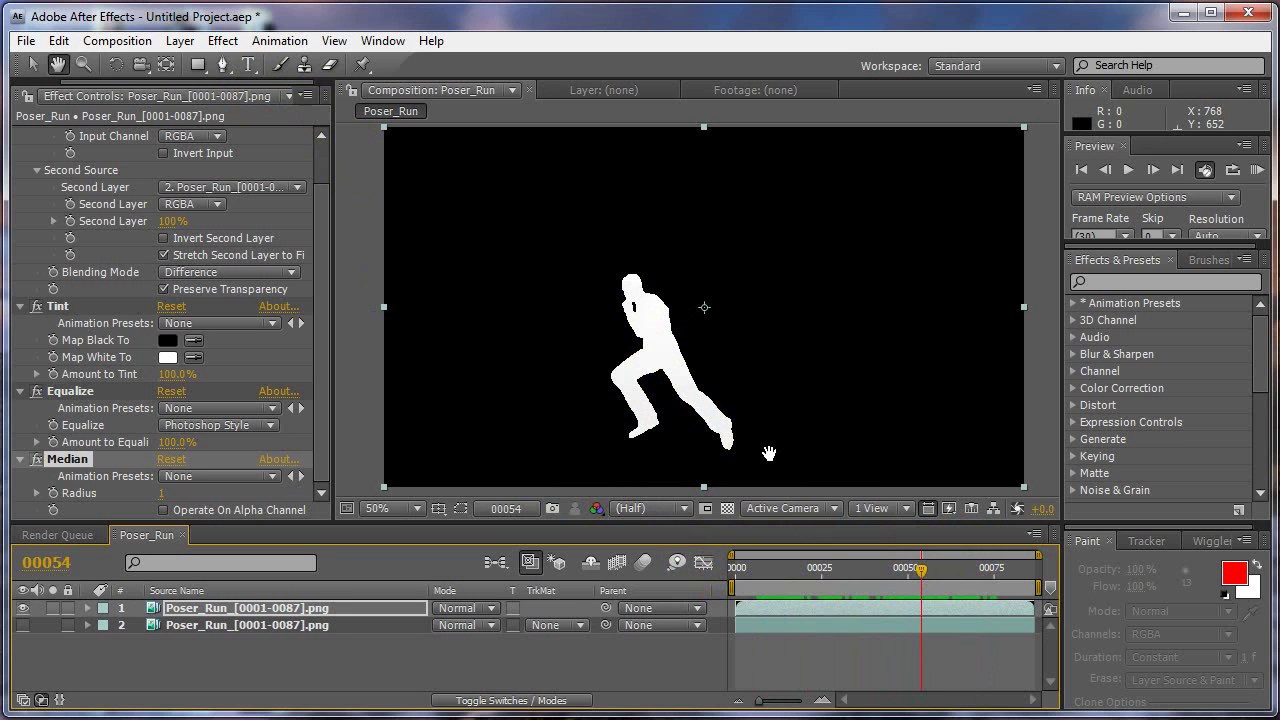
drag(816, 573, 911, 568)
drag(758, 567, 921, 566)
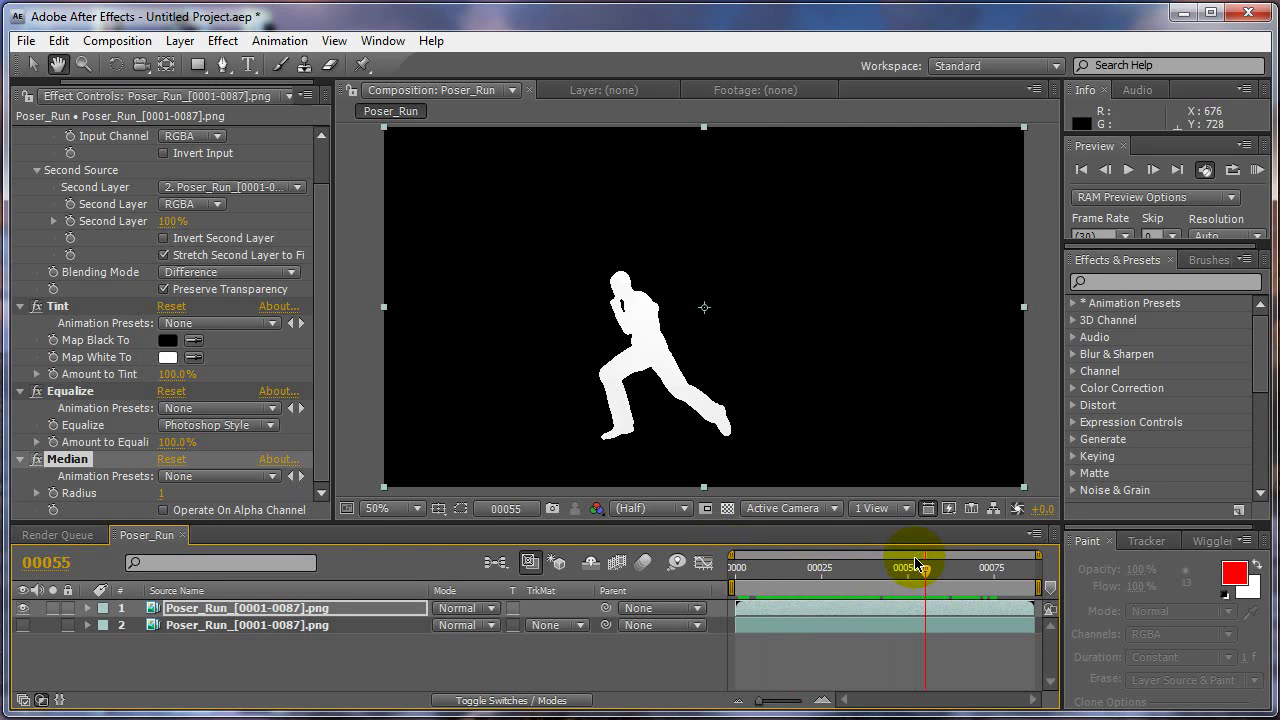
drag(917, 565, 962, 578)
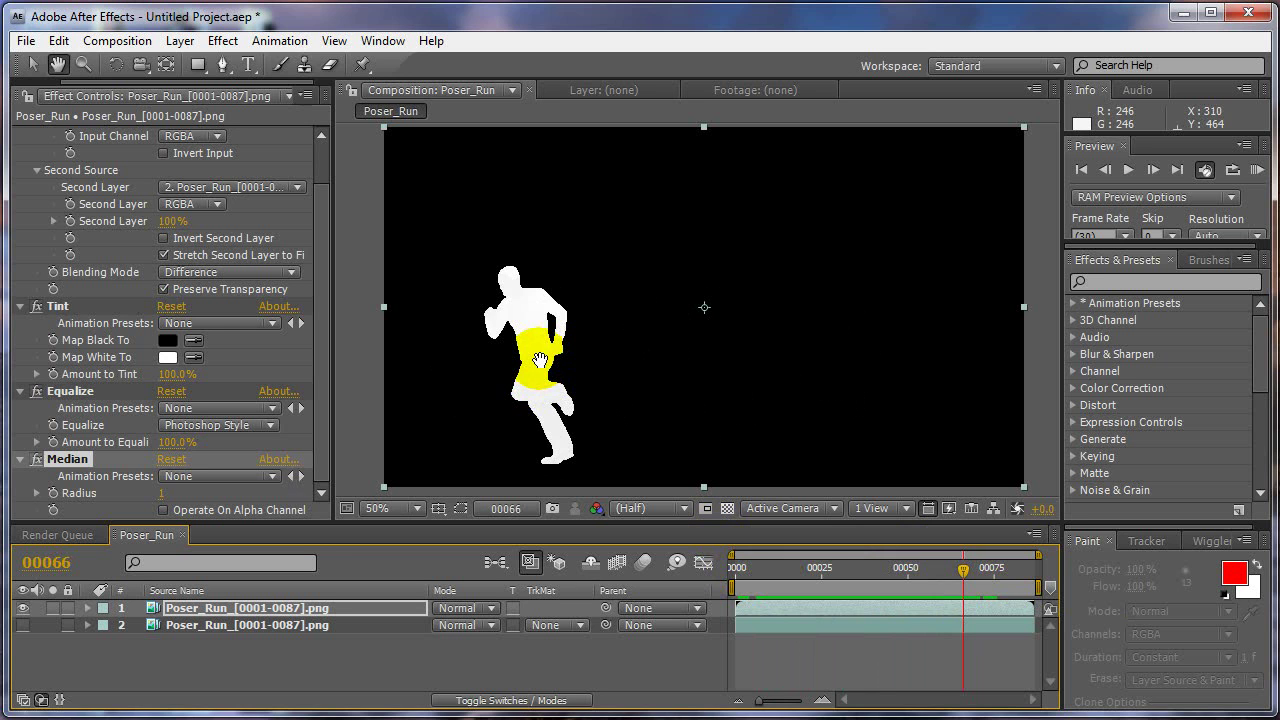
drag(737, 566, 928, 571)
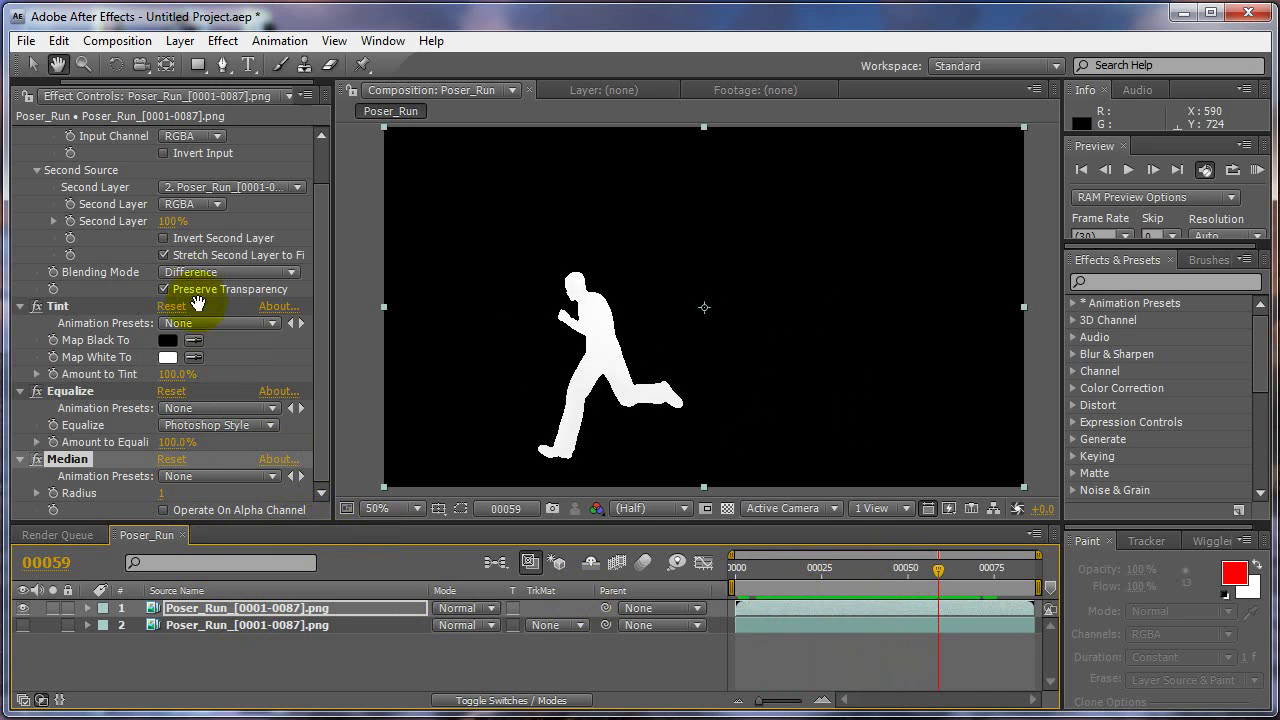
Select both Poser_Run layers and pre-compose them into Pre-comp 1, moving all attributes
click(29, 63)
drag(857, 569, 928, 573)
drag(175, 644, 309, 610)
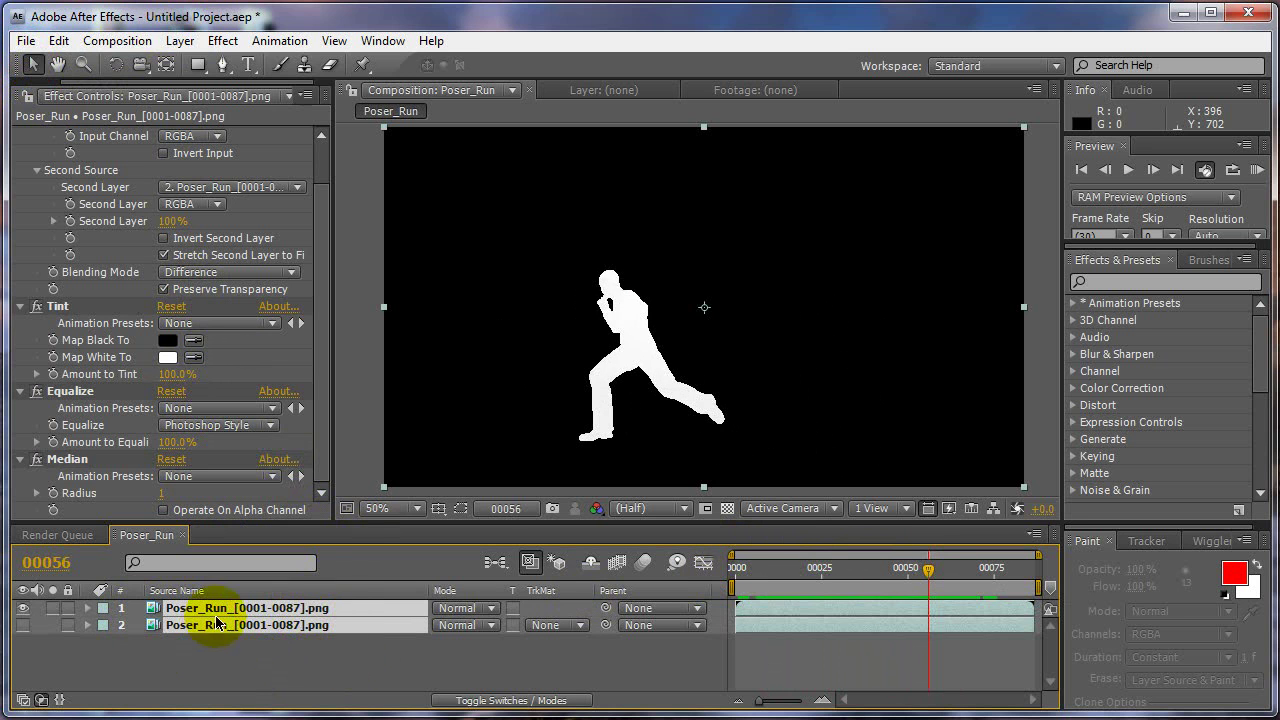
click(200, 655)
drag(194, 650, 295, 605)
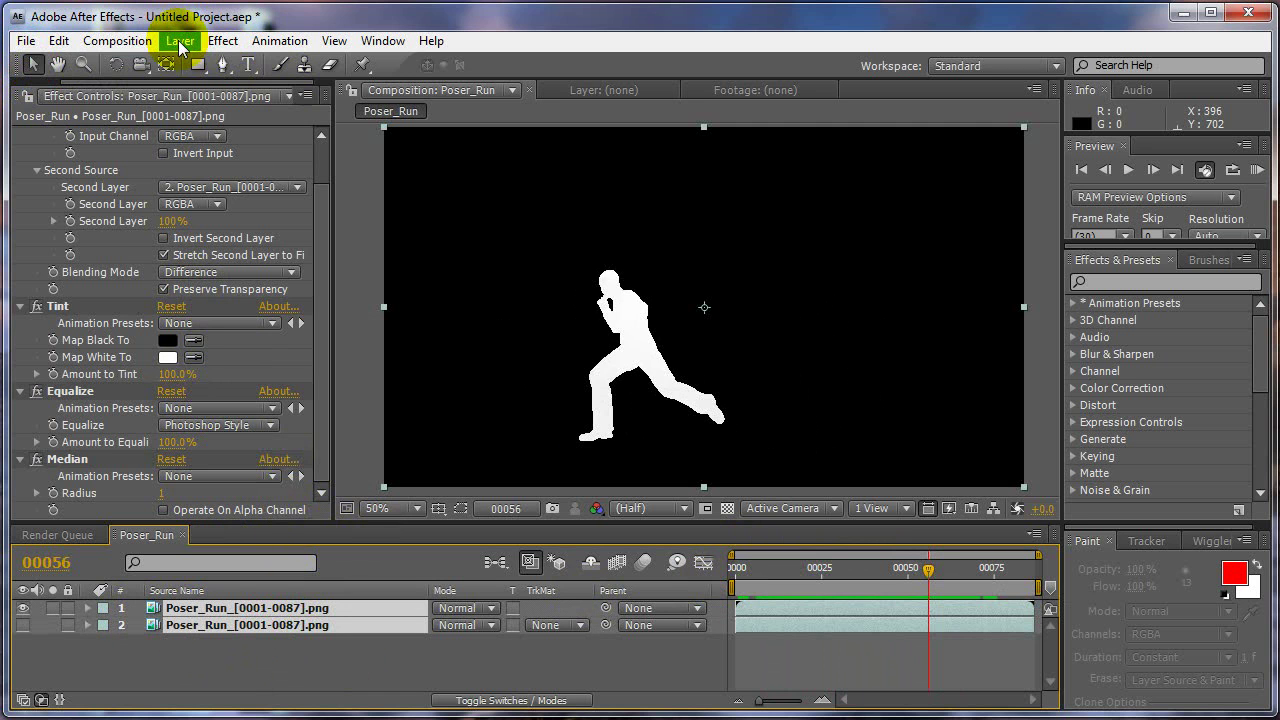
click(190, 672)
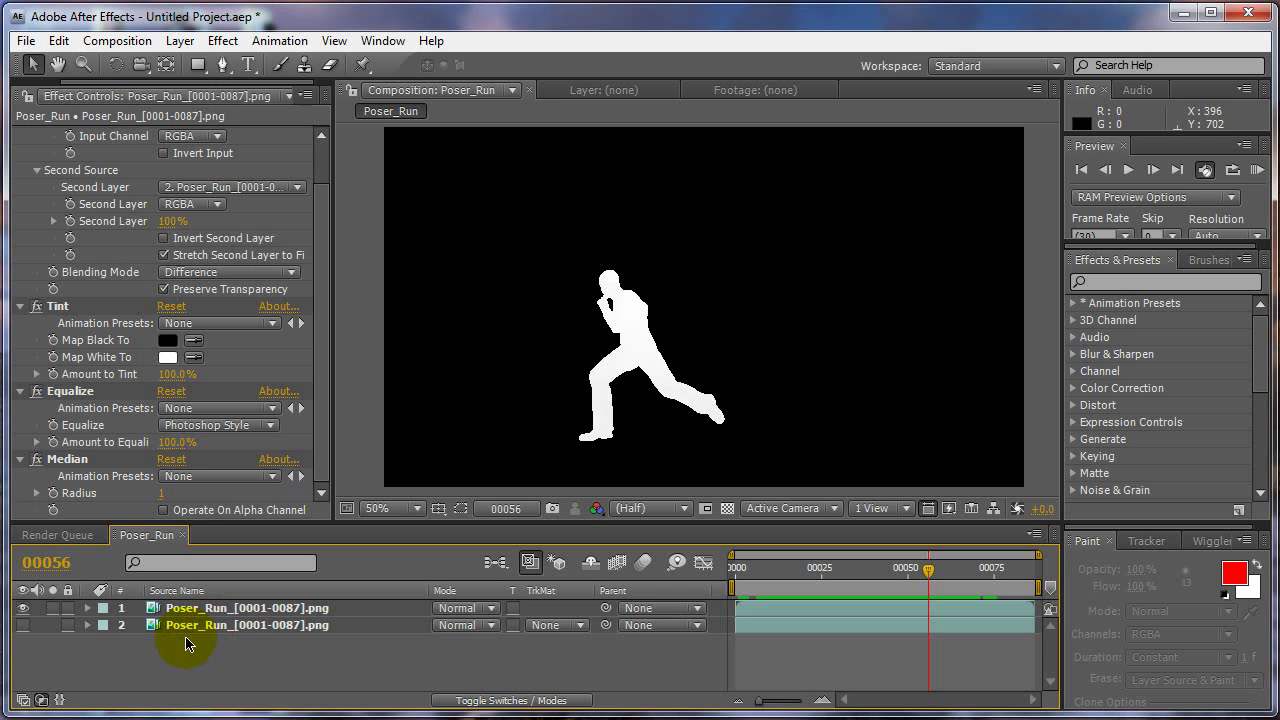
drag(171, 648, 279, 613)
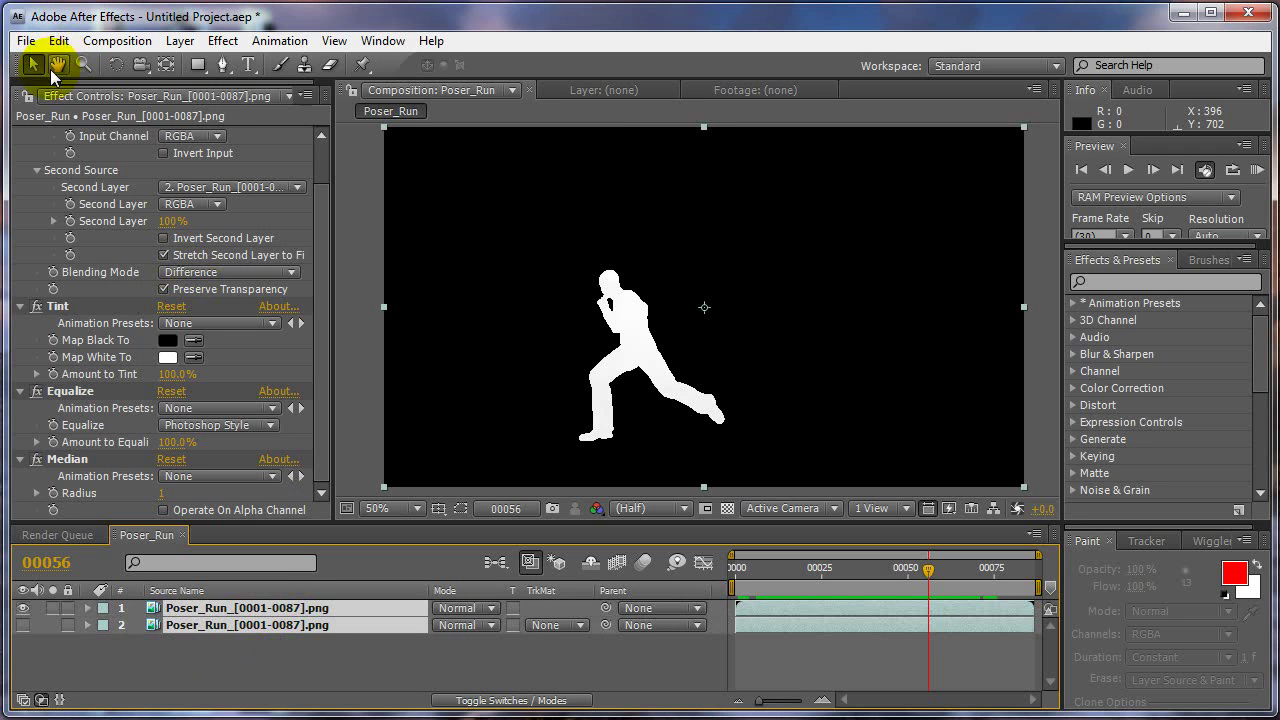
drag(334, 167, 423, 177)
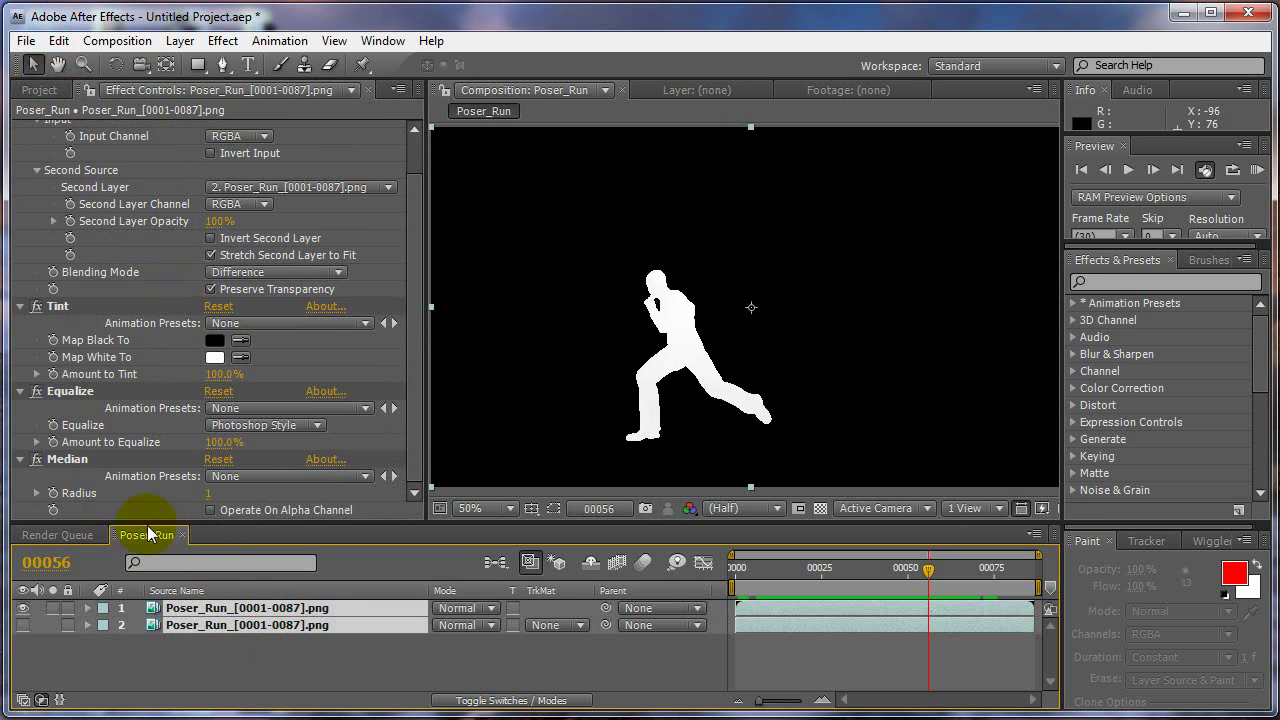
click(180, 40)
click(243, 678)
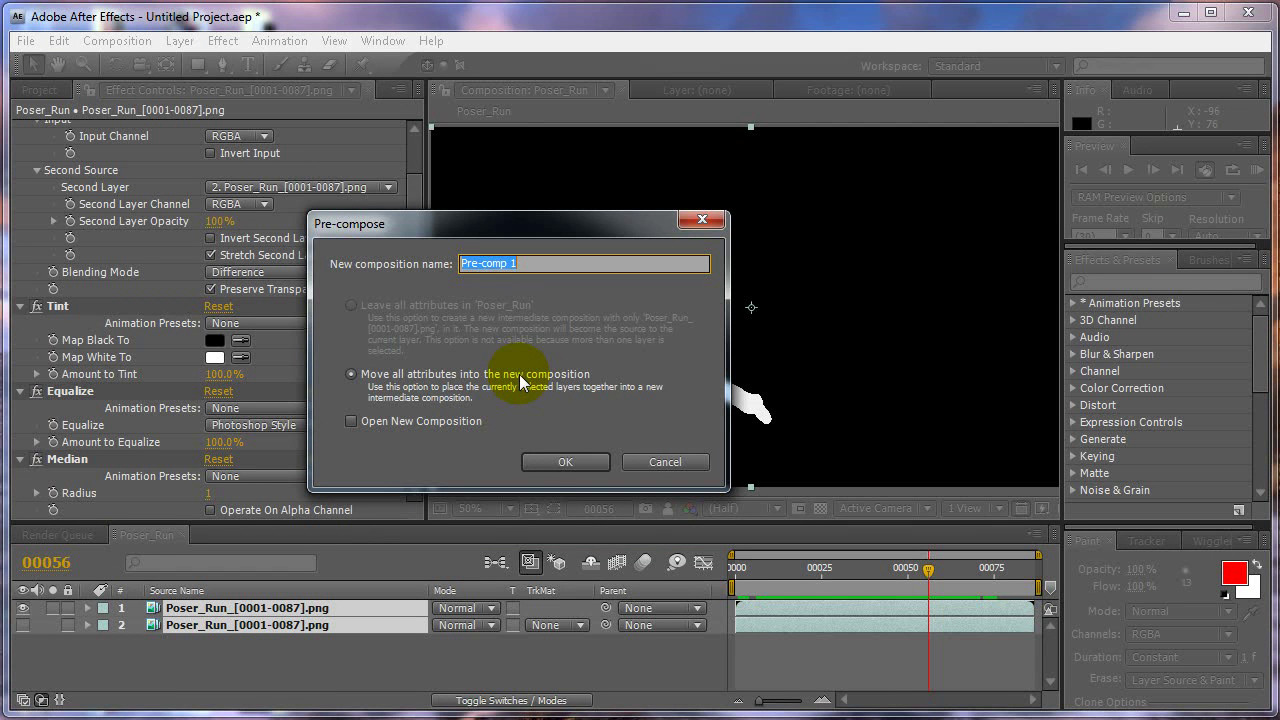
click(541, 460)
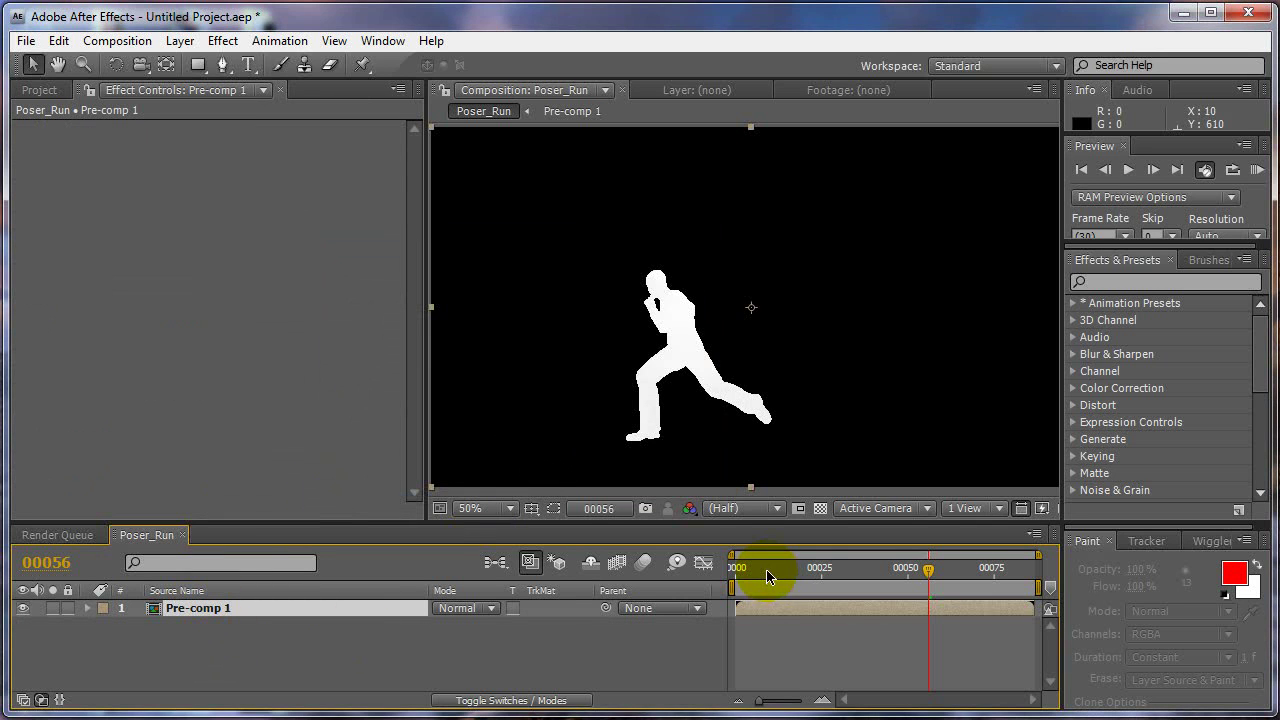
Drag the PNG sequence from the Project panel into the comp below Pre-comp 1
drag(762, 571, 957, 571)
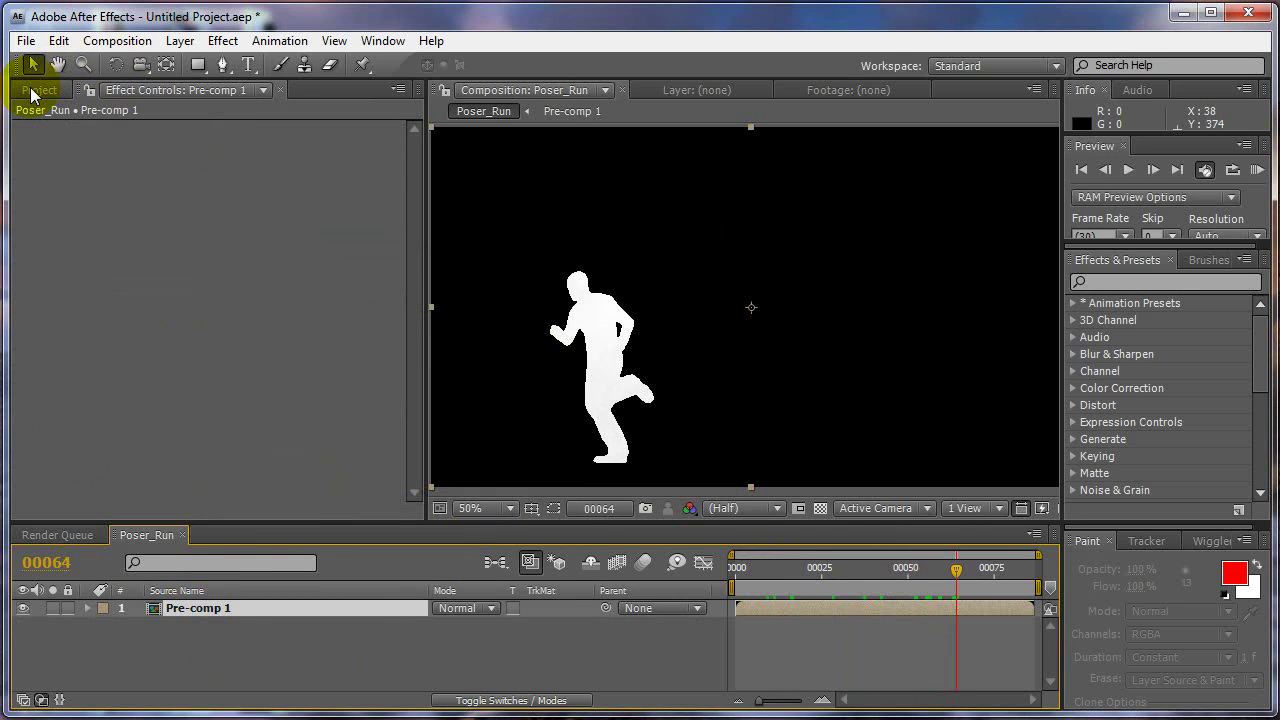
click(38, 90)
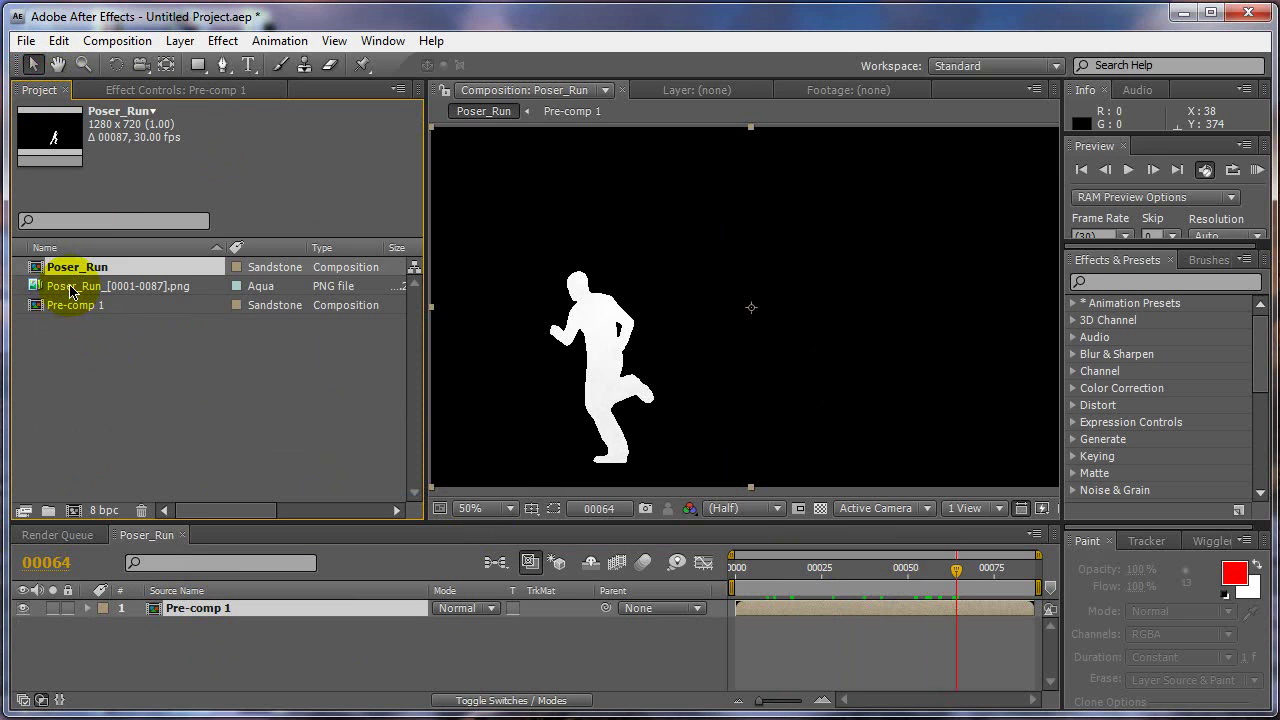
drag(72, 288, 175, 620)
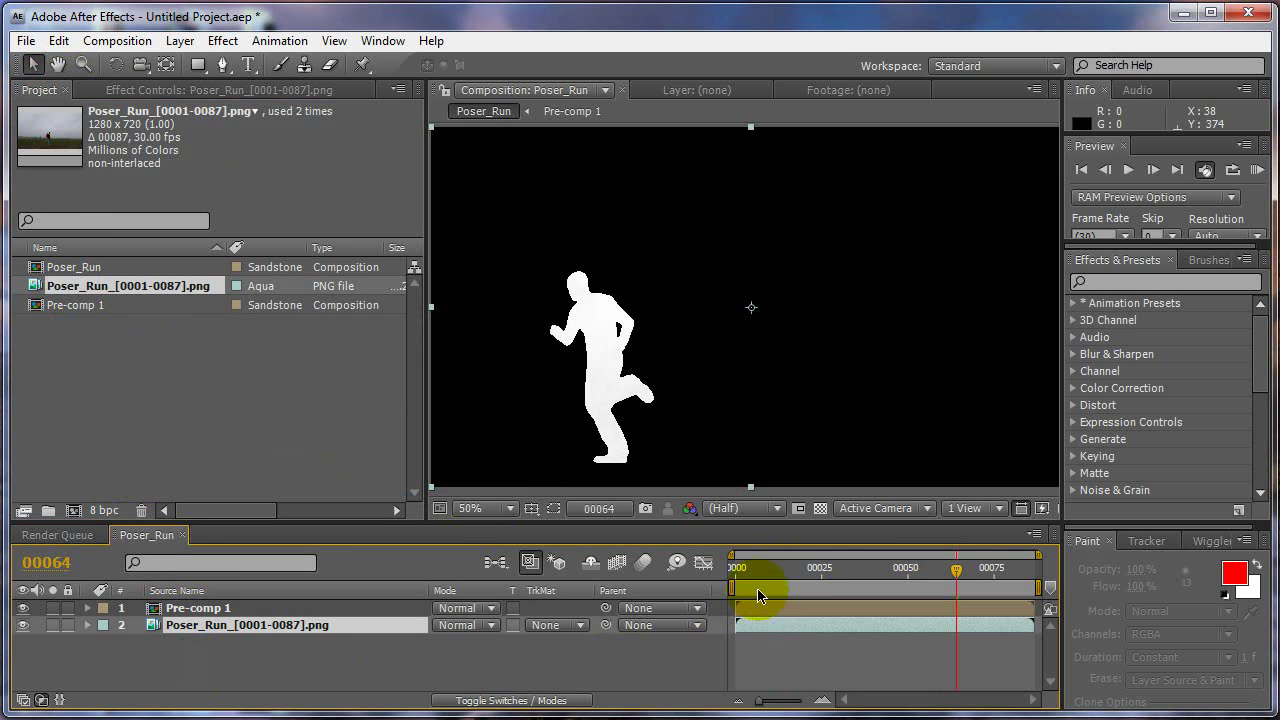
drag(756, 575, 883, 575)
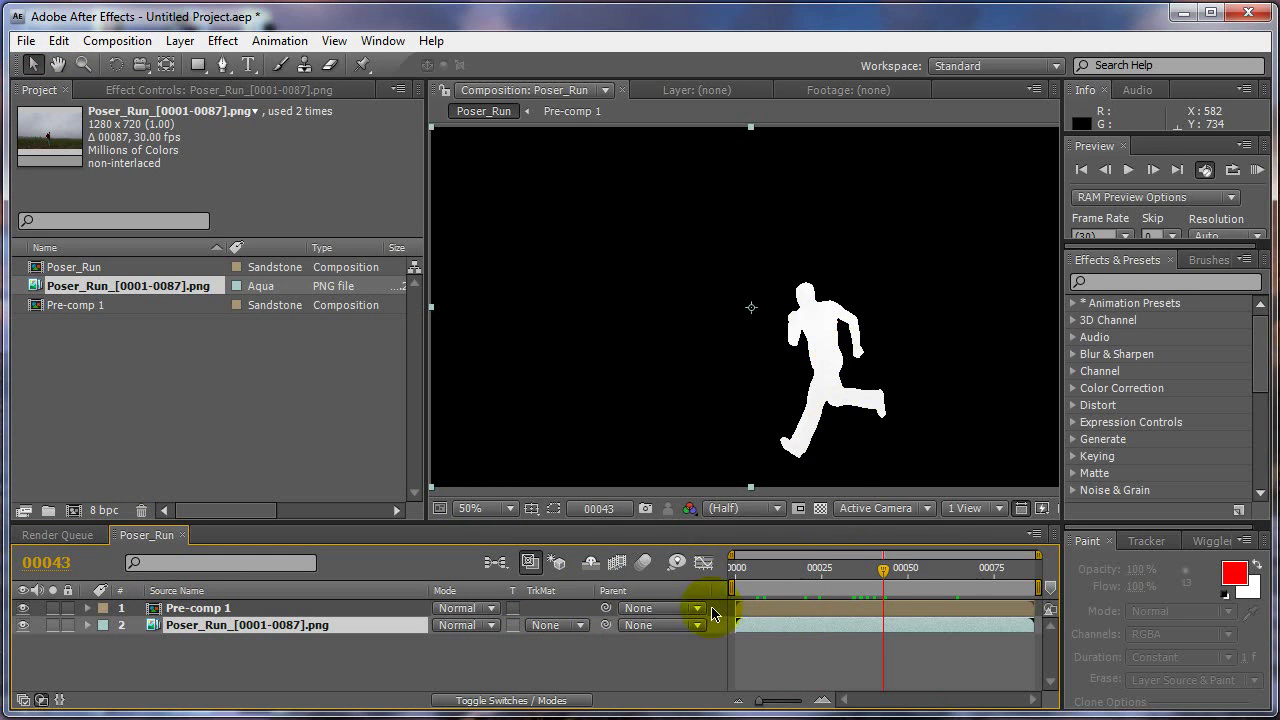
Try Pre-comp 1 as a Luma Matte on footage layer 2, then remove the track matte
click(556, 626)
click(556, 628)
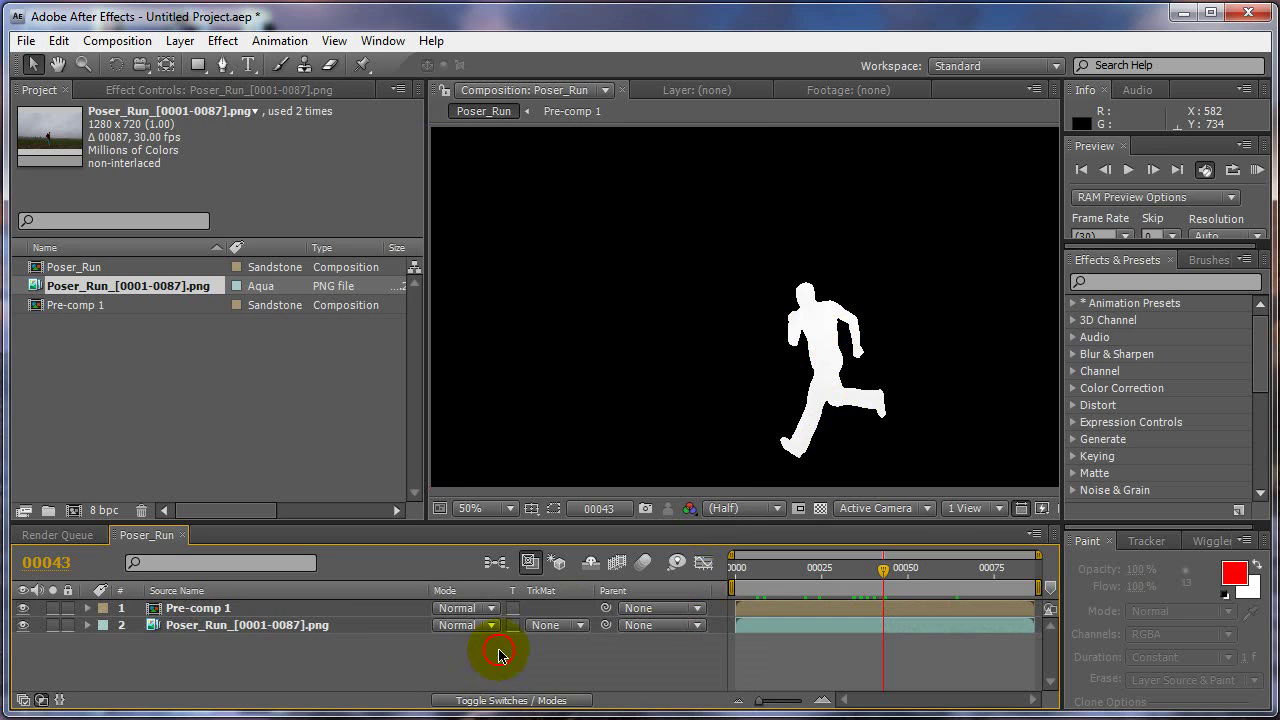
click(190, 626)
click(565, 627)
click(573, 694)
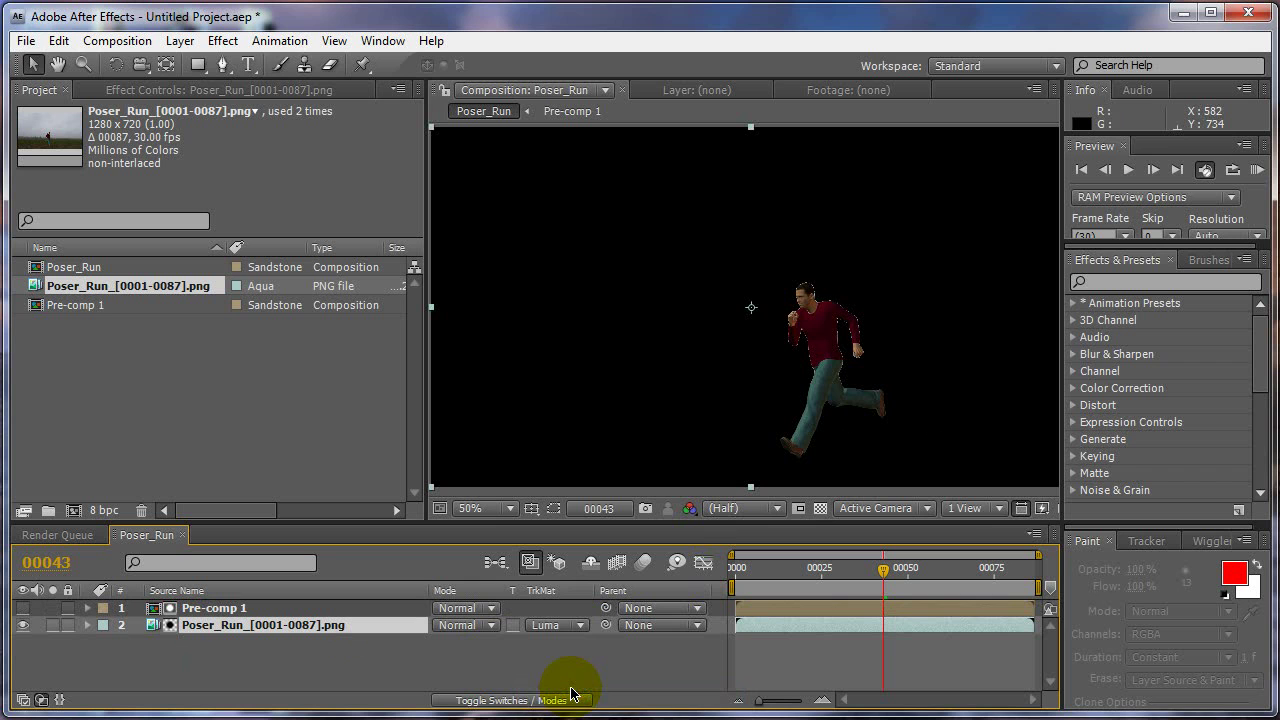
click(551, 628)
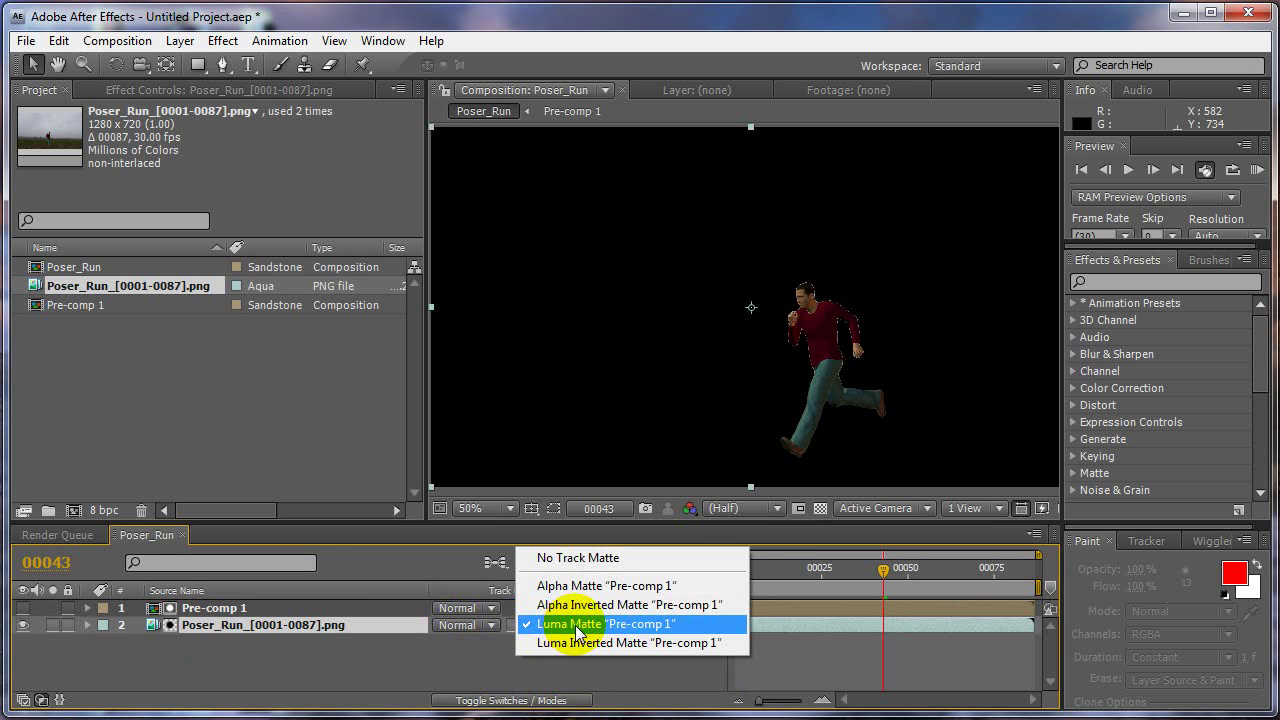
click(573, 617)
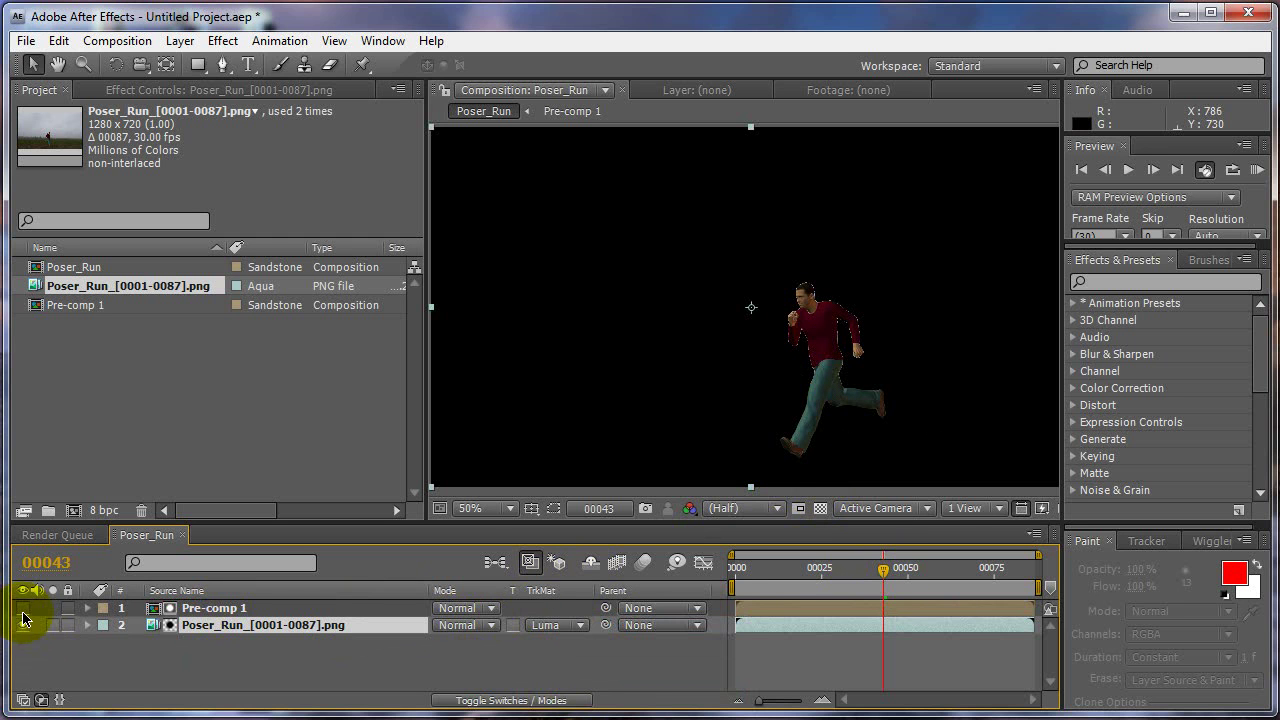
click(557, 625)
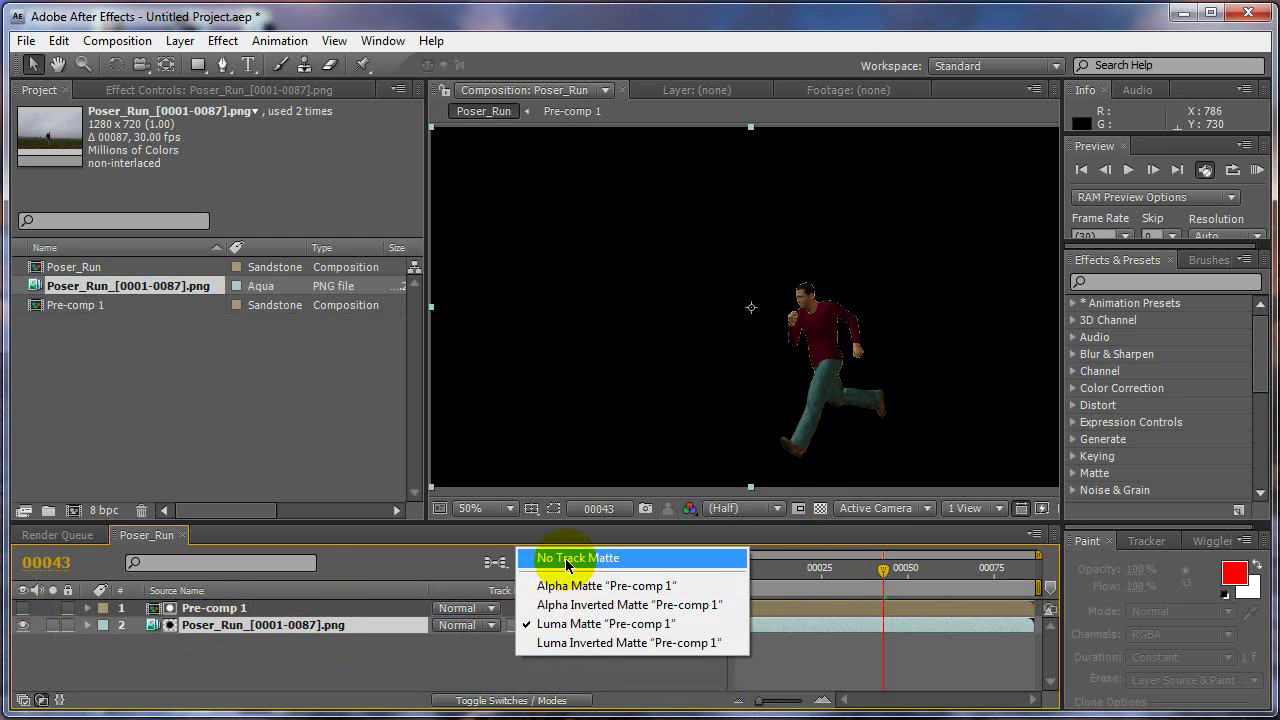
click(566, 560)
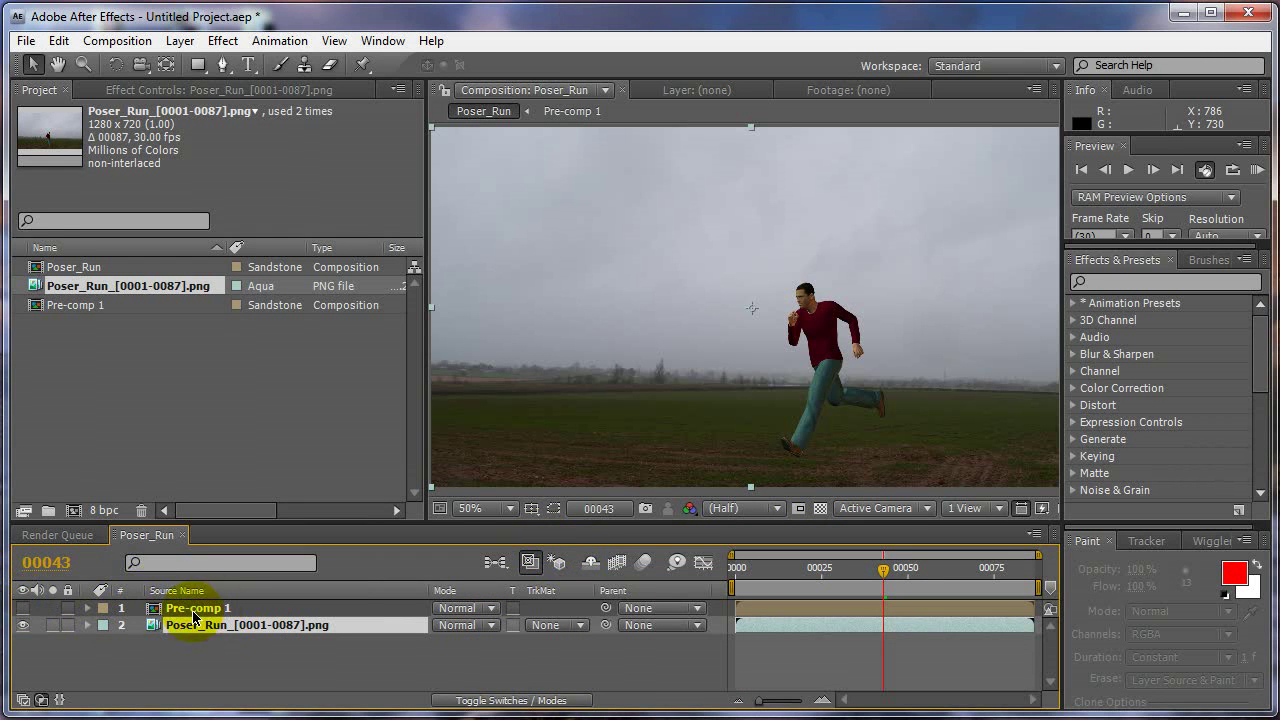
Toggle the footage layer's visibility to compare it with the silhouette matte around frame 00050
click(22, 620)
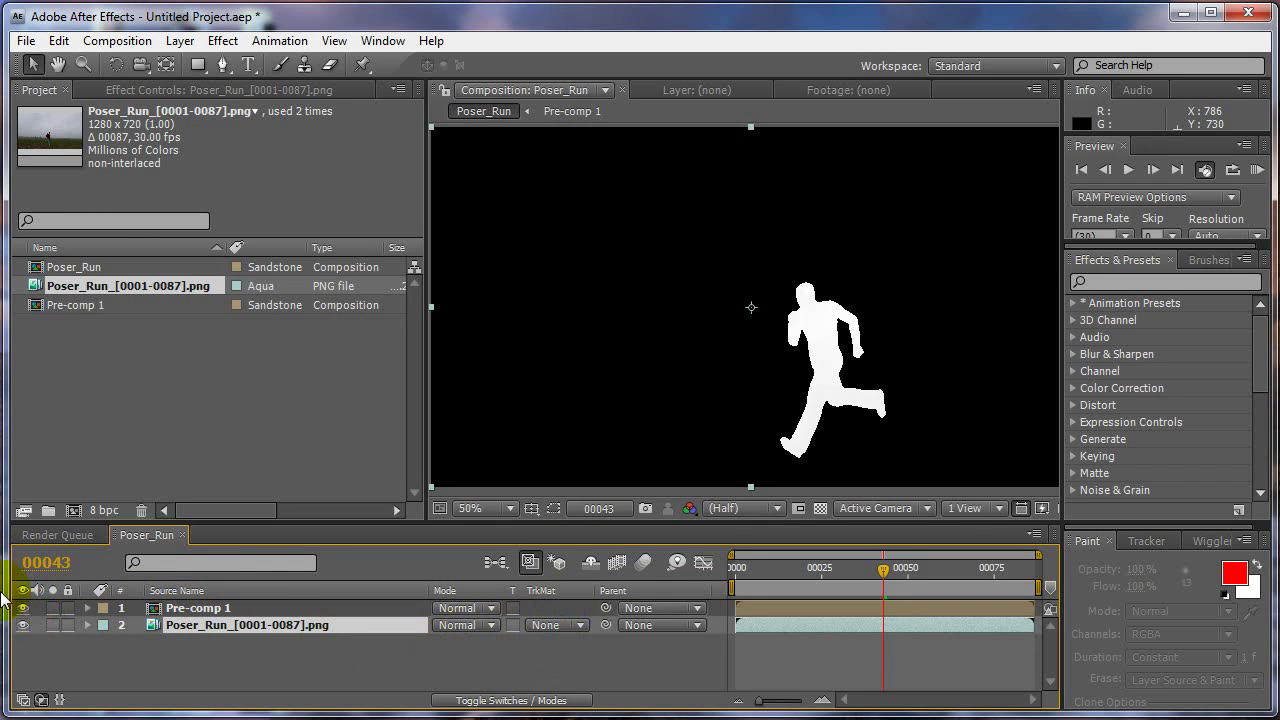
click(21, 619)
click(171, 630)
drag(768, 566, 910, 566)
click(558, 634)
click(315, 622)
Reapply Pre-comp 1 as a Luma Matte and check the cutout on black at 100%
click(552, 625)
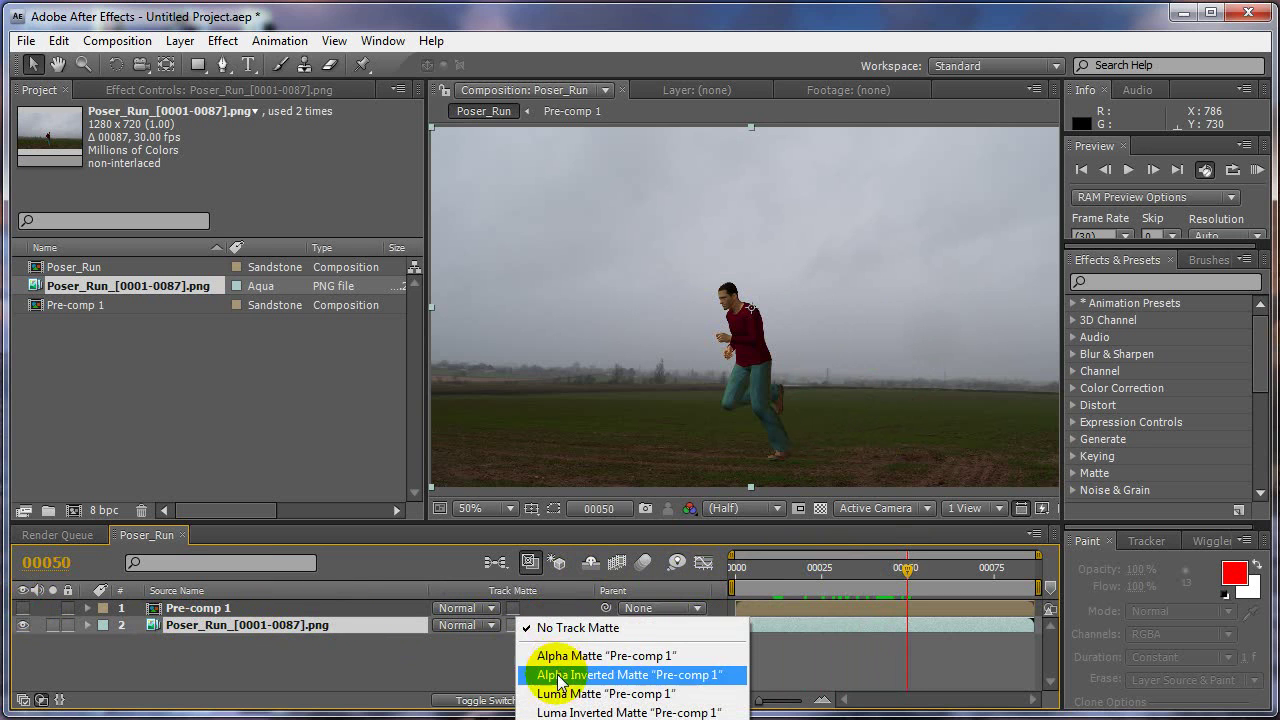
click(545, 689)
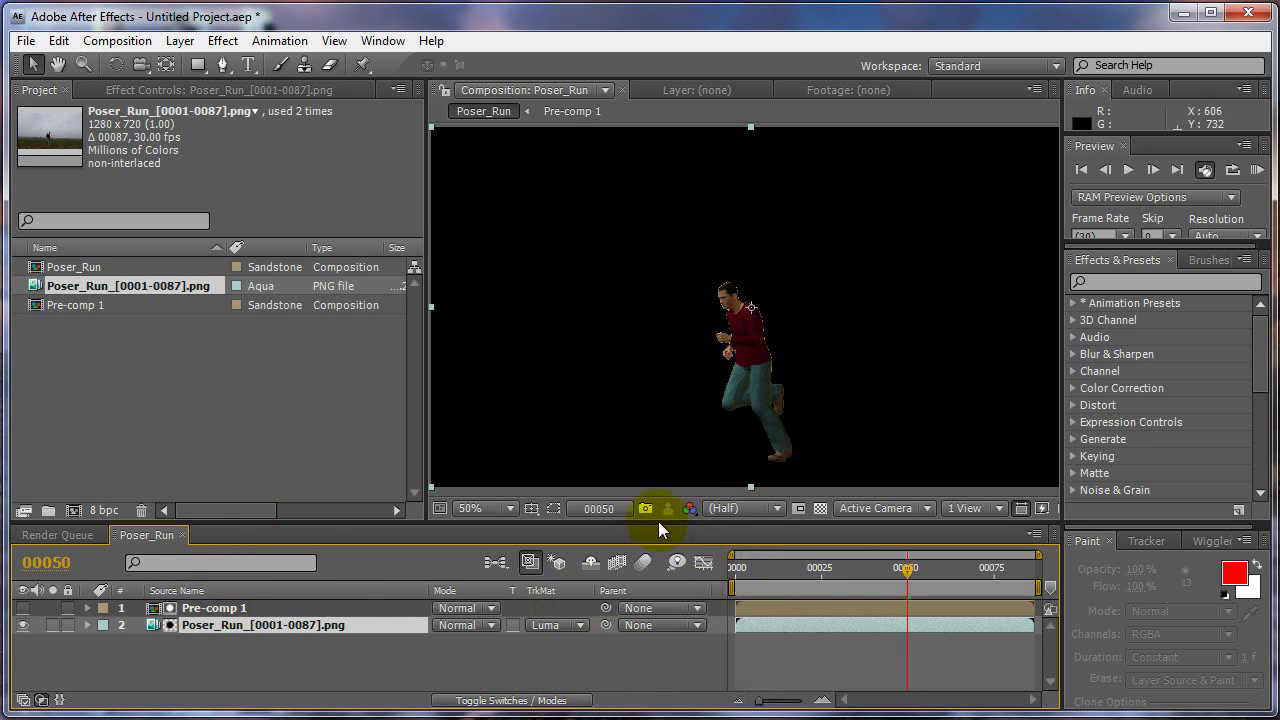
click(820, 508)
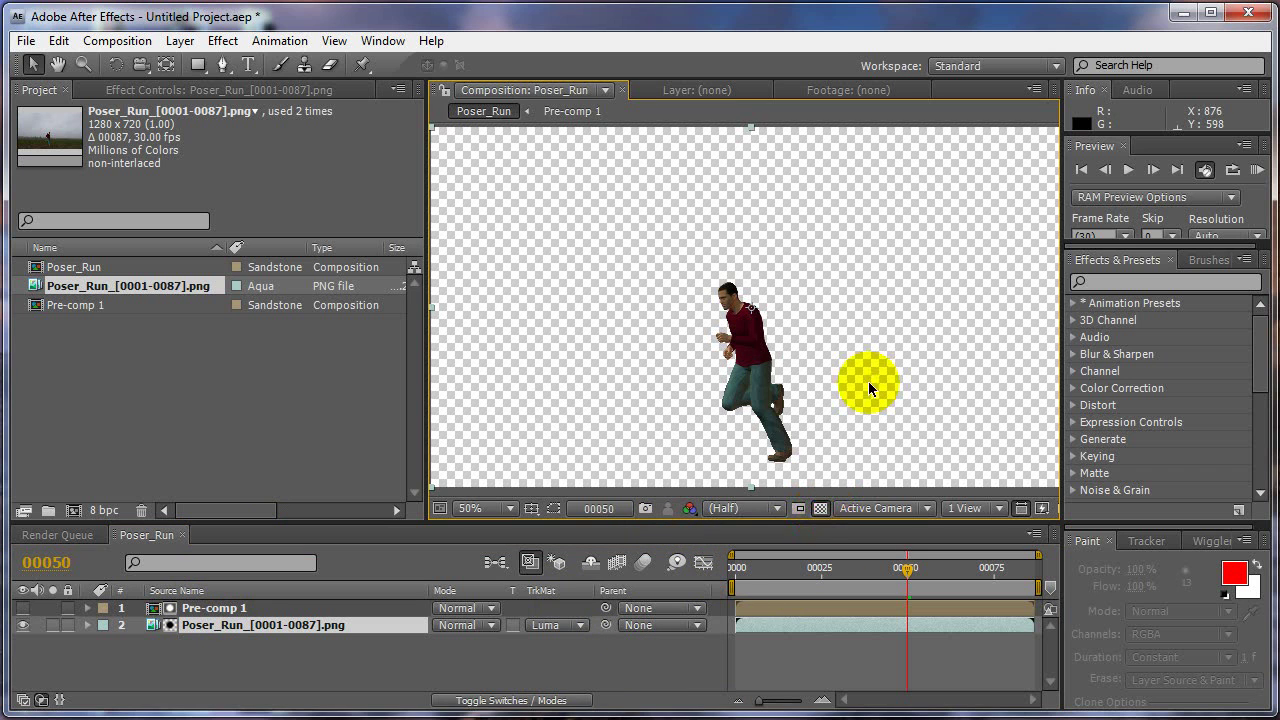
click(821, 507)
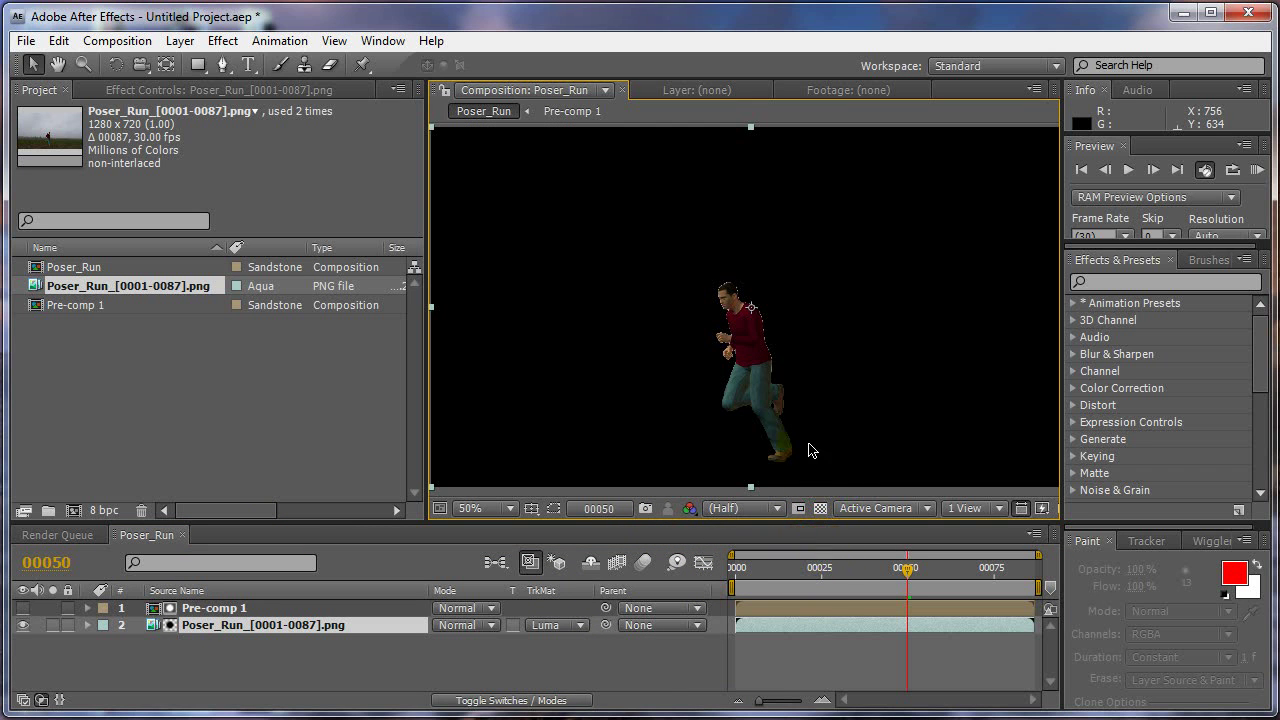
key(period)
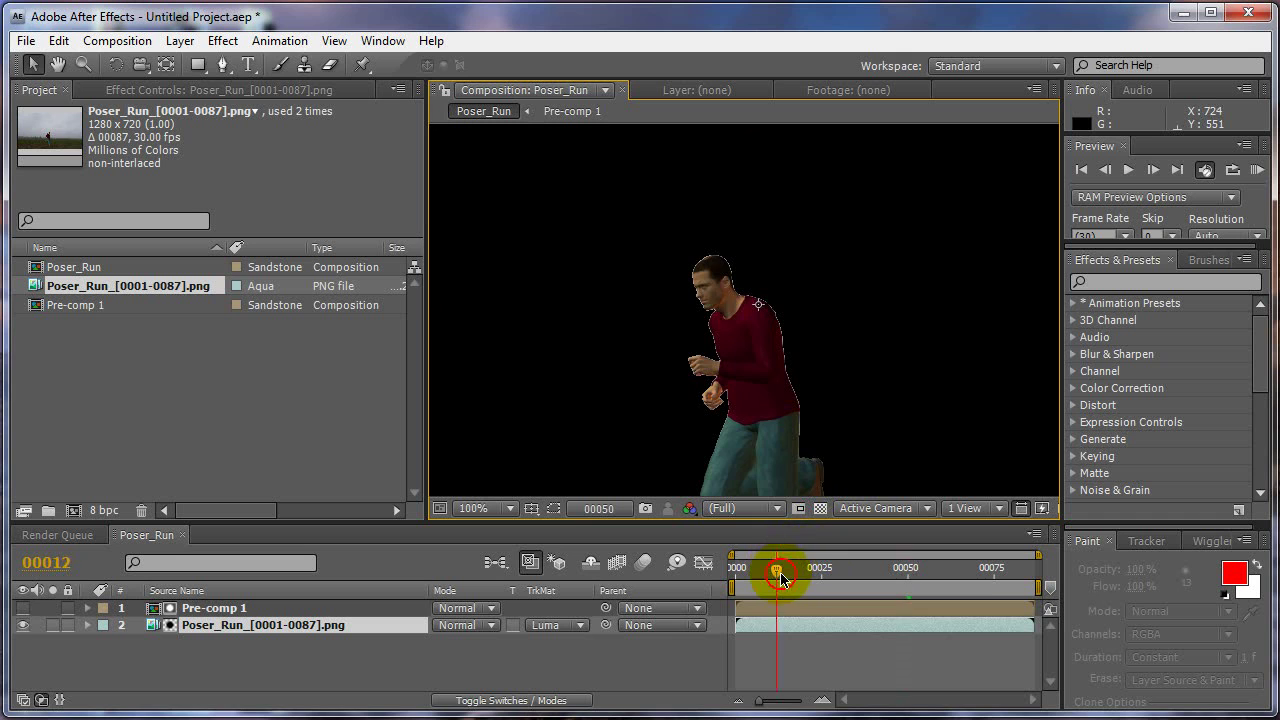
drag(789, 577, 876, 578)
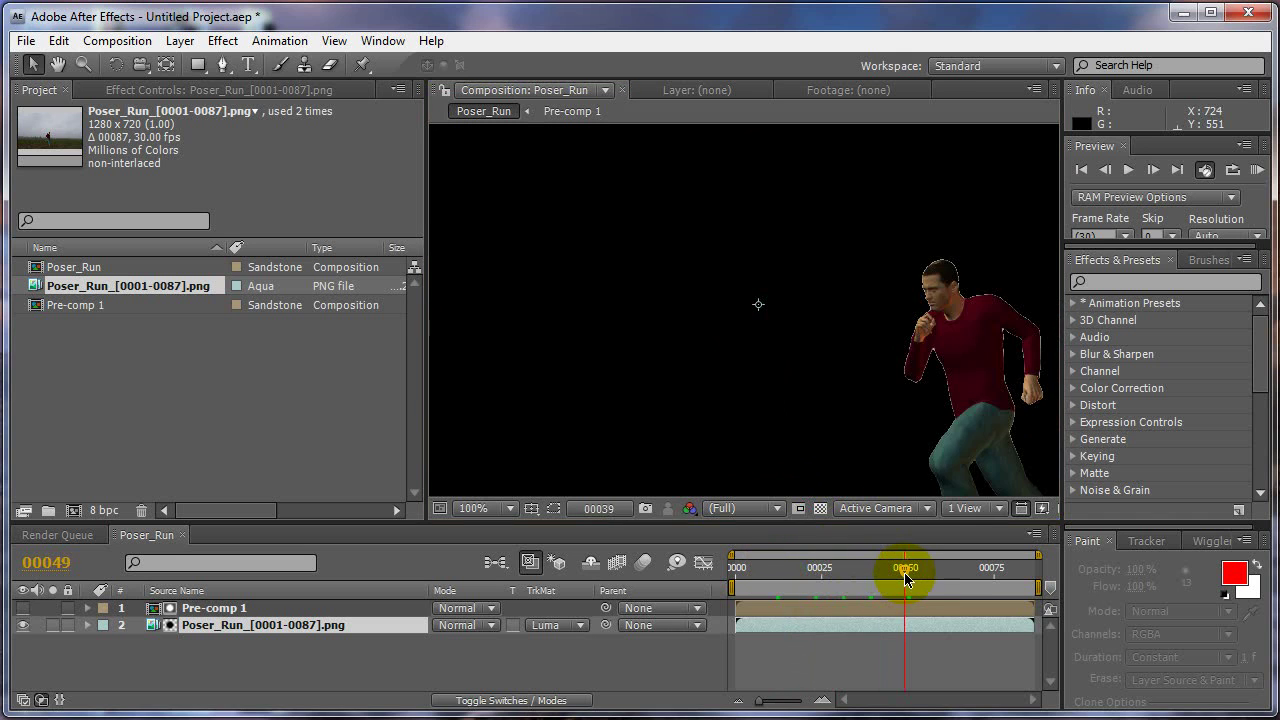